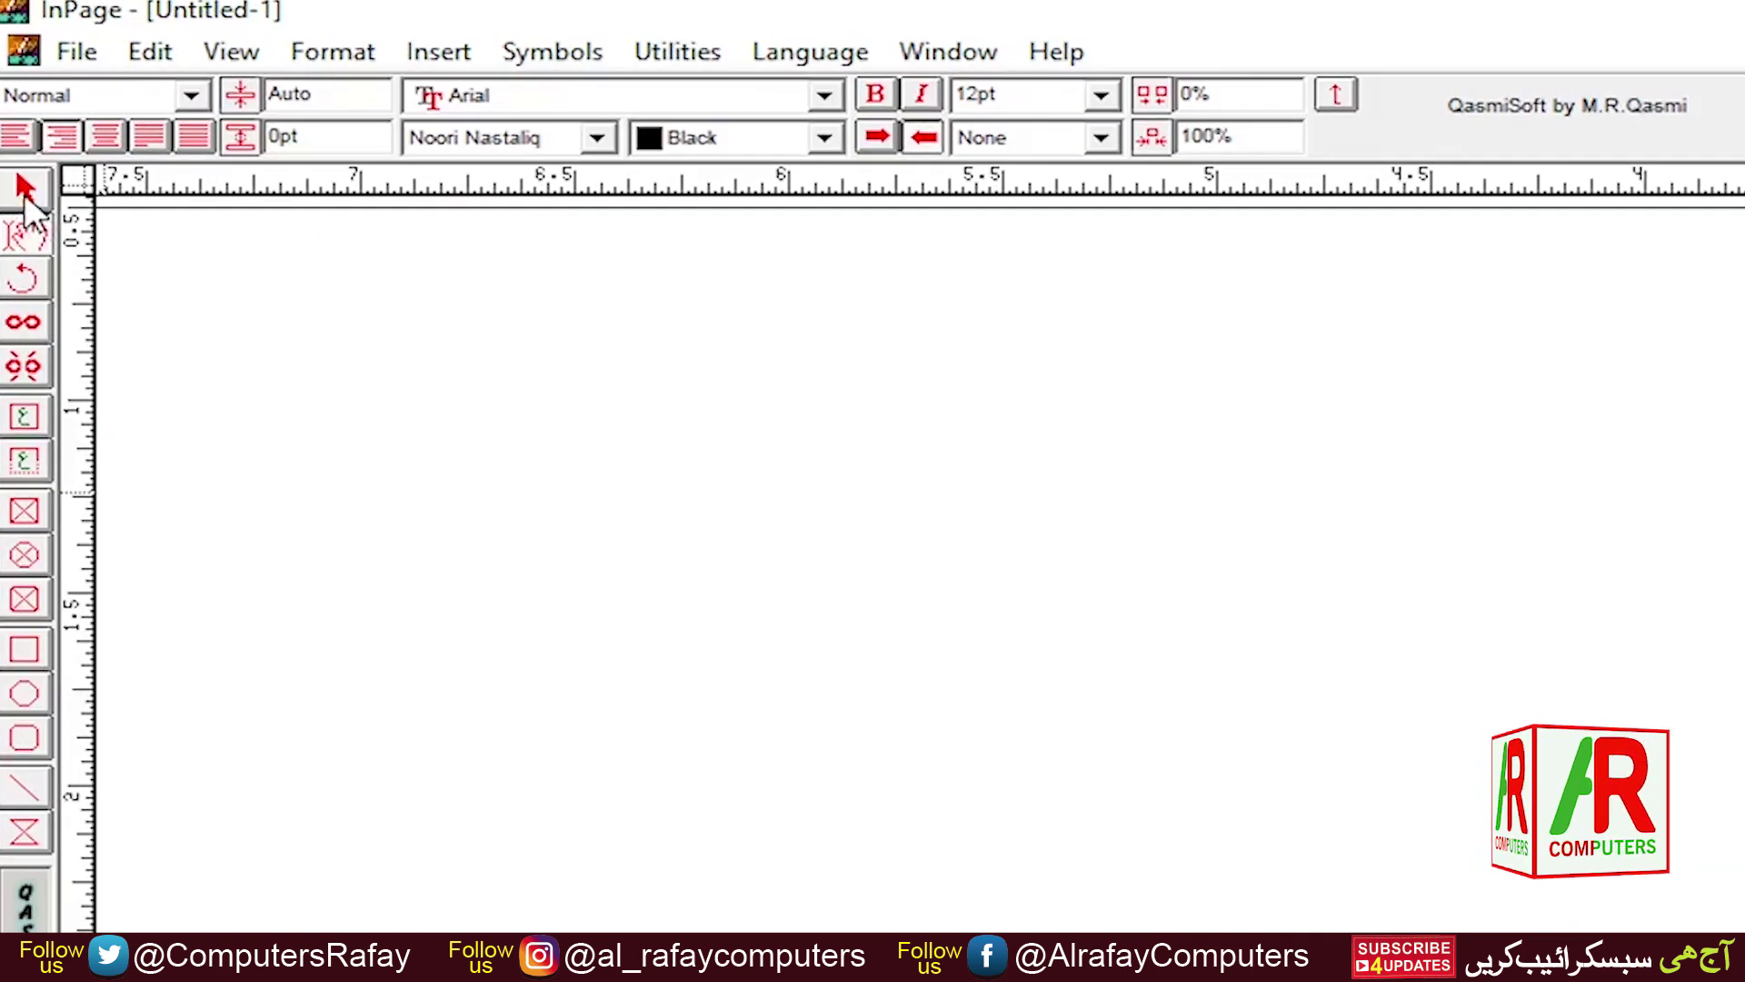
Select the frame containing the Urdu text with the selection tool and copy it
left_click(25, 197)
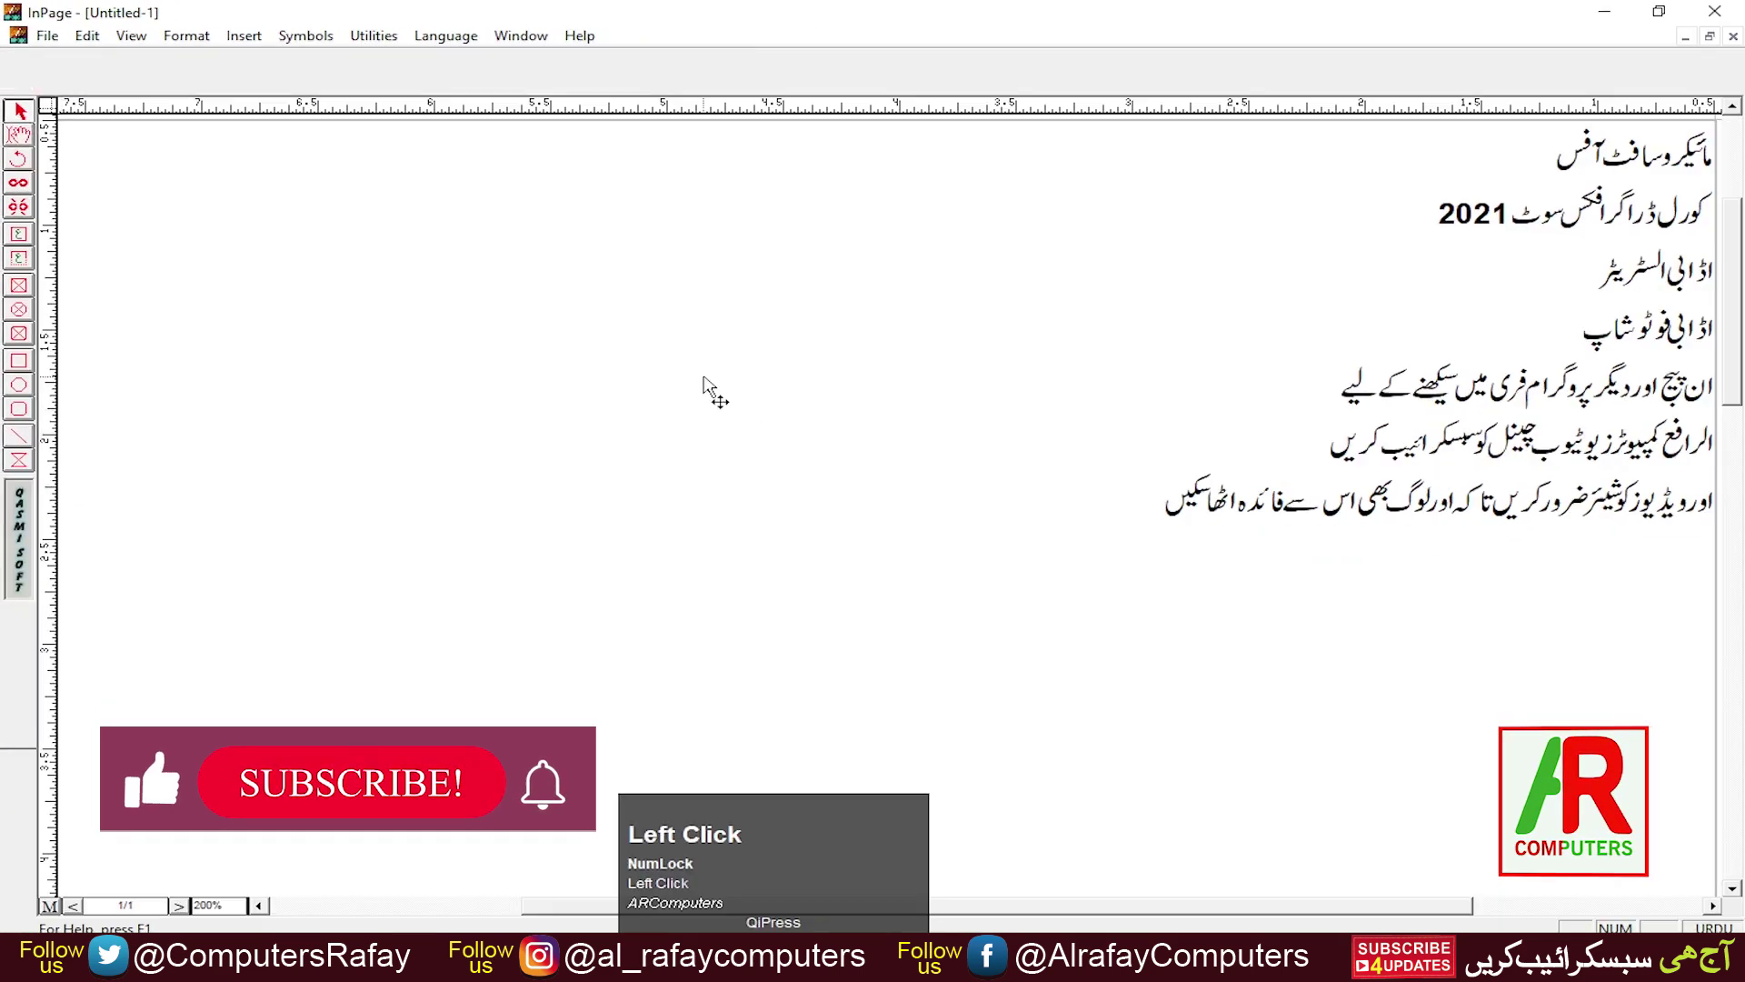
left_click(890, 386)
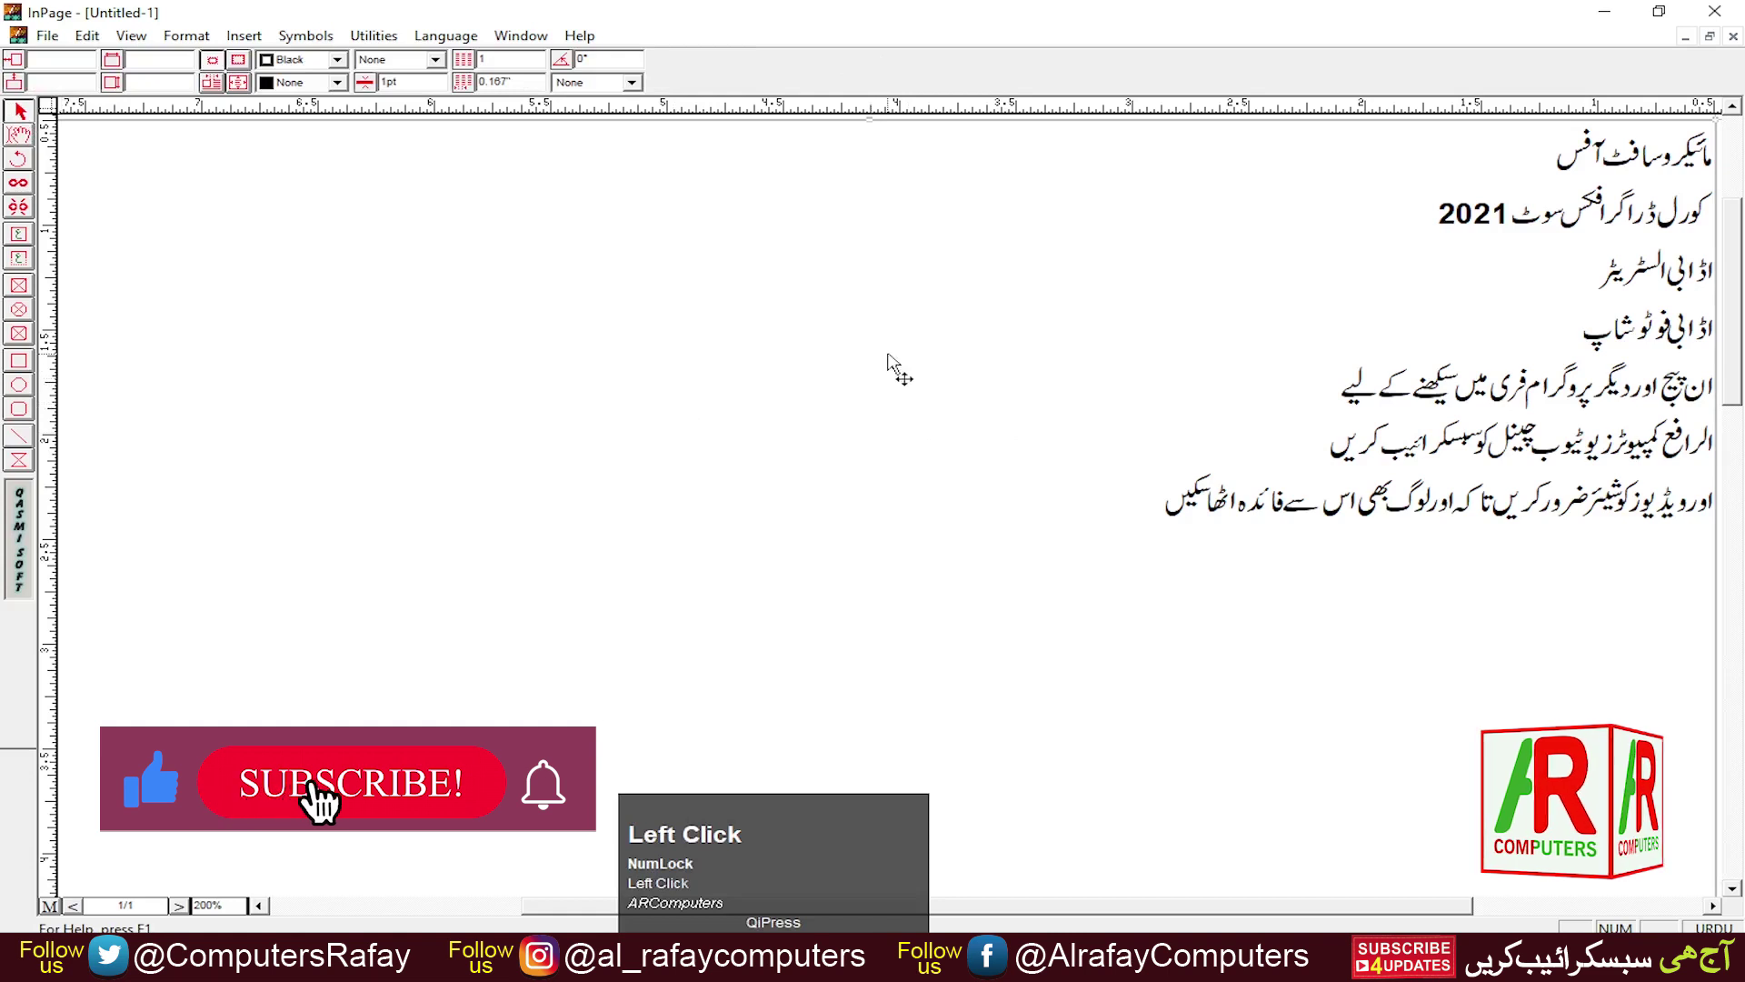
right_click(888, 356)
left_click(941, 447)
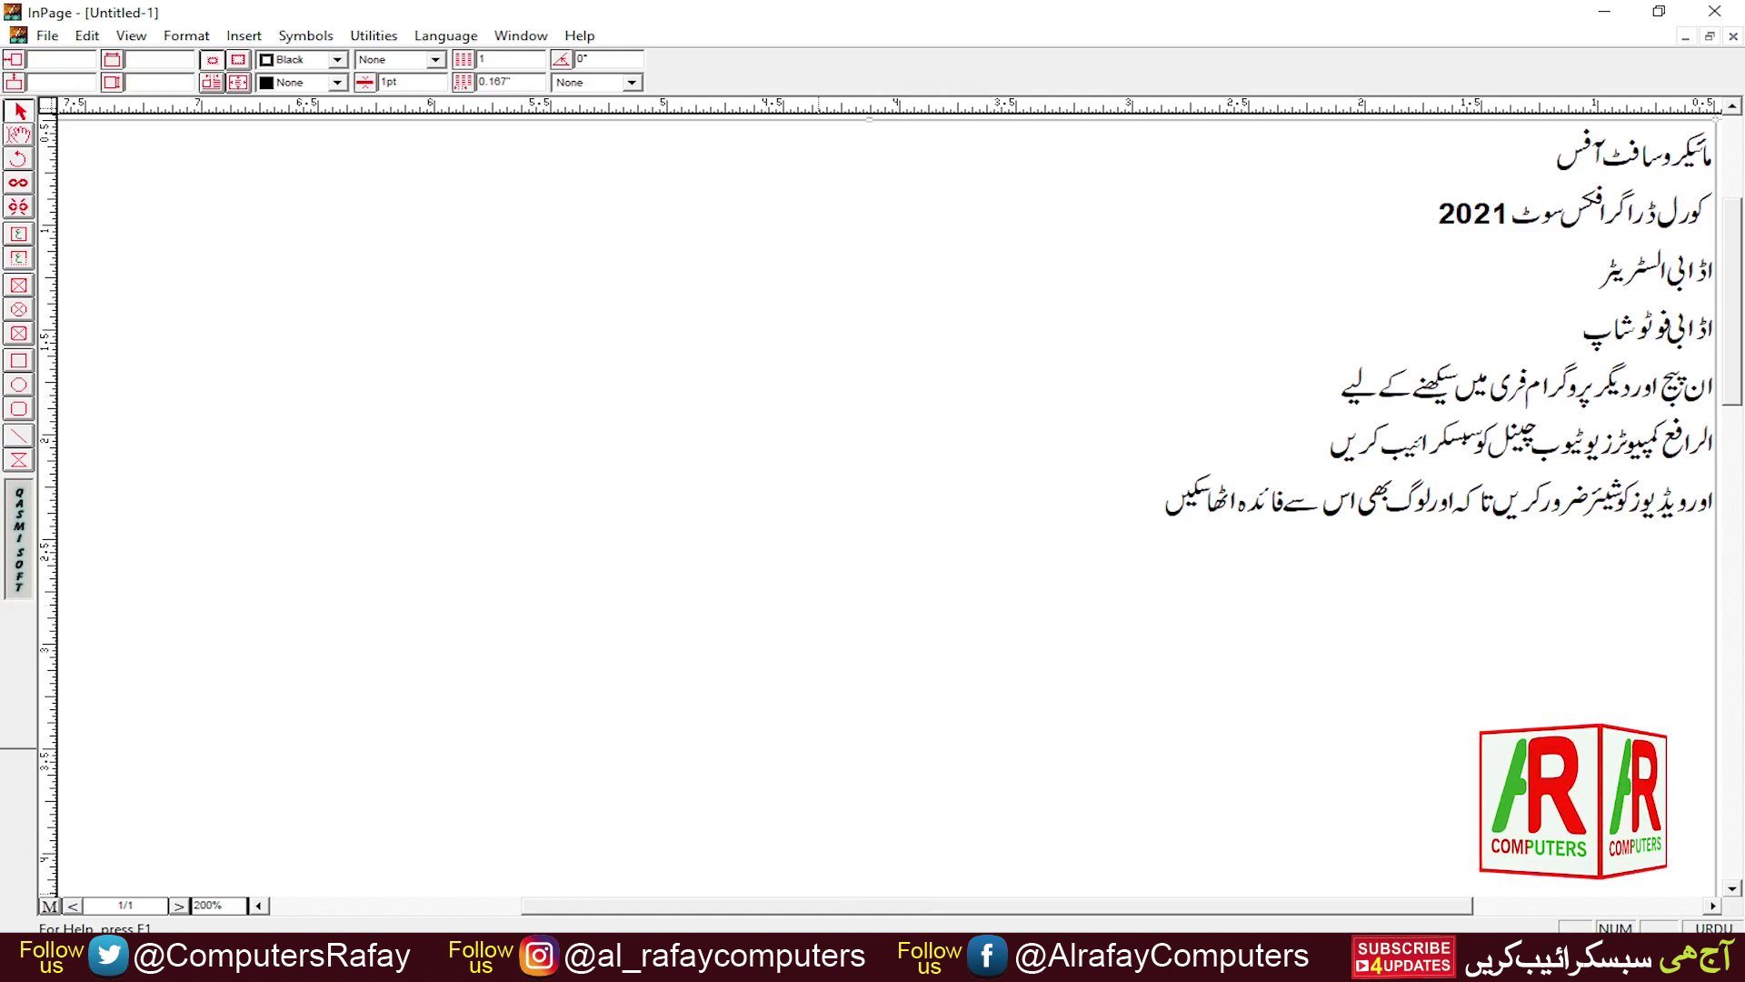
Switch to CorelDRAW and paste the copied Urdu text onto the blank A4 page
left_click(851, 959)
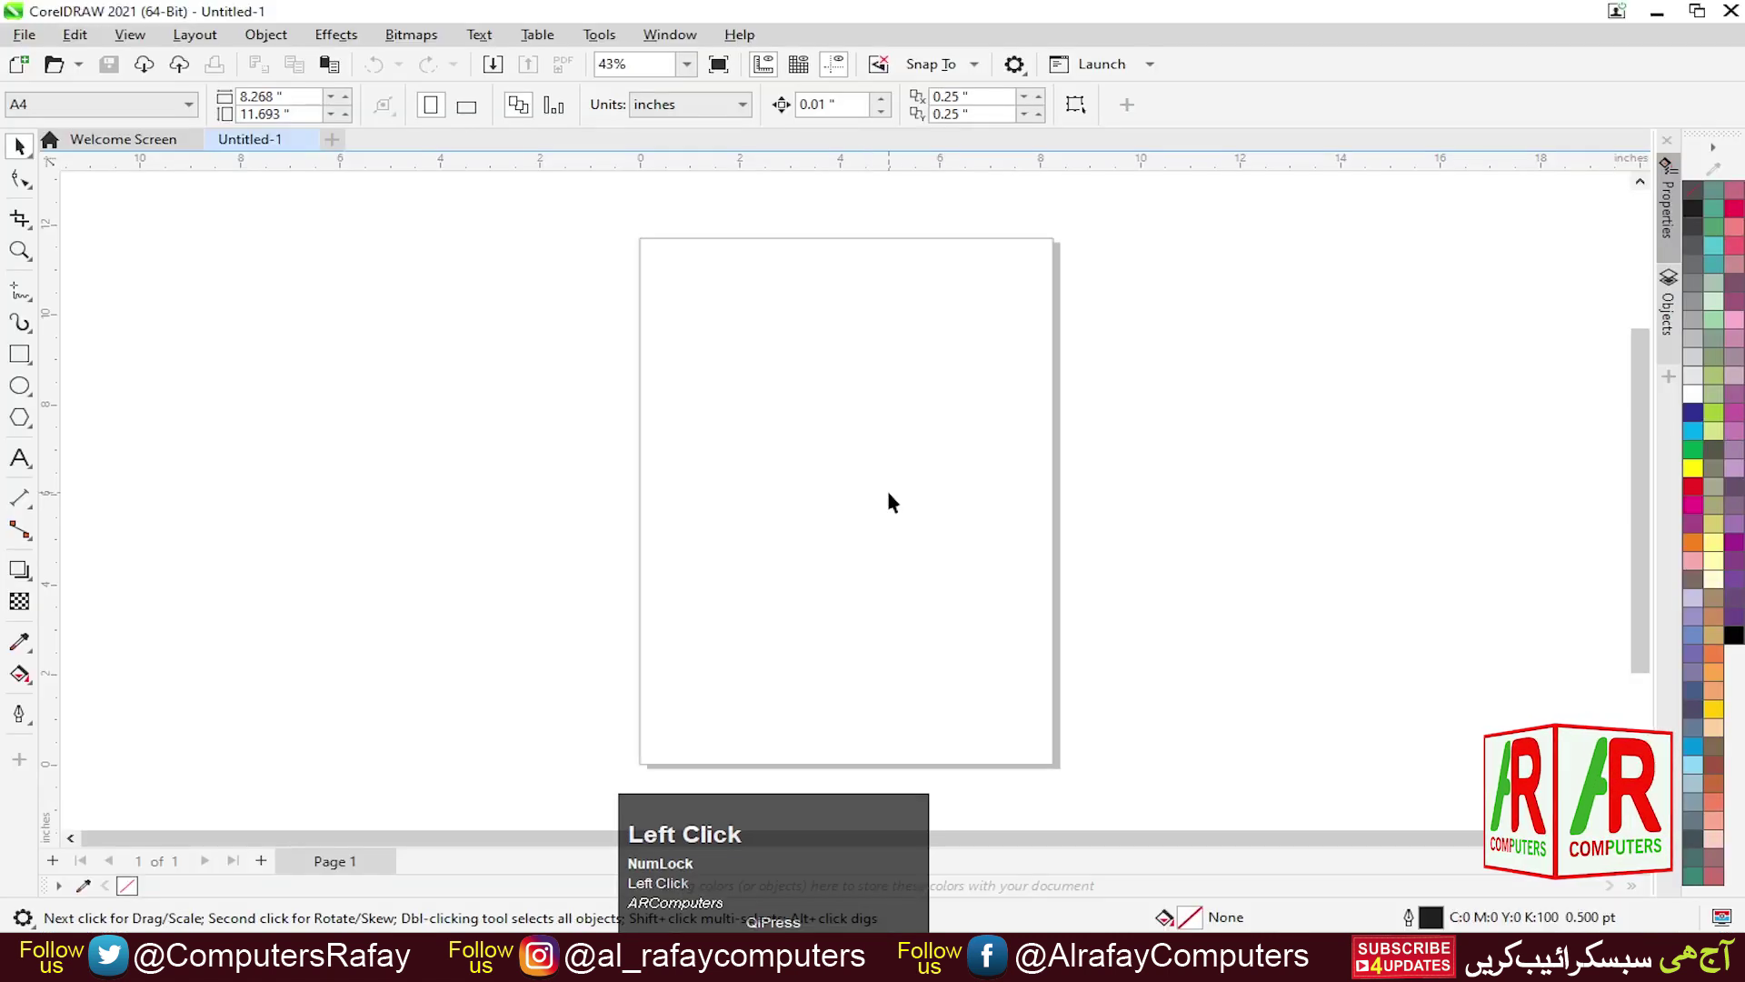
right_click(817, 370)
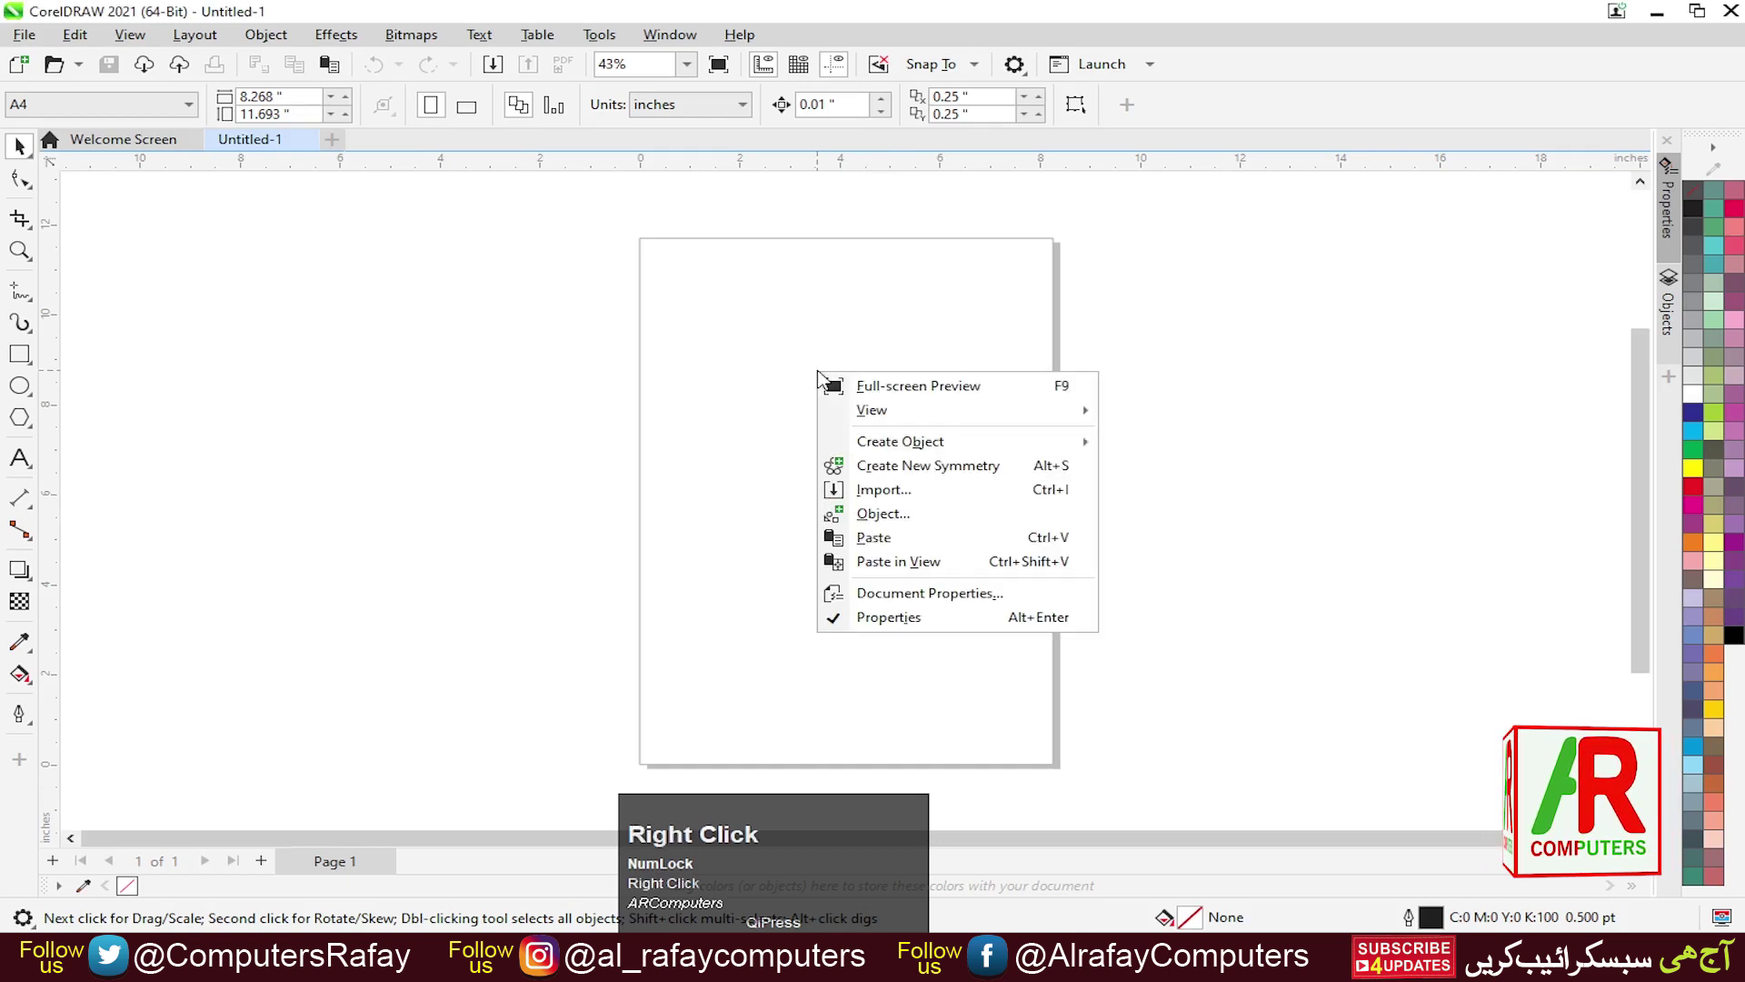
left_click(874, 538)
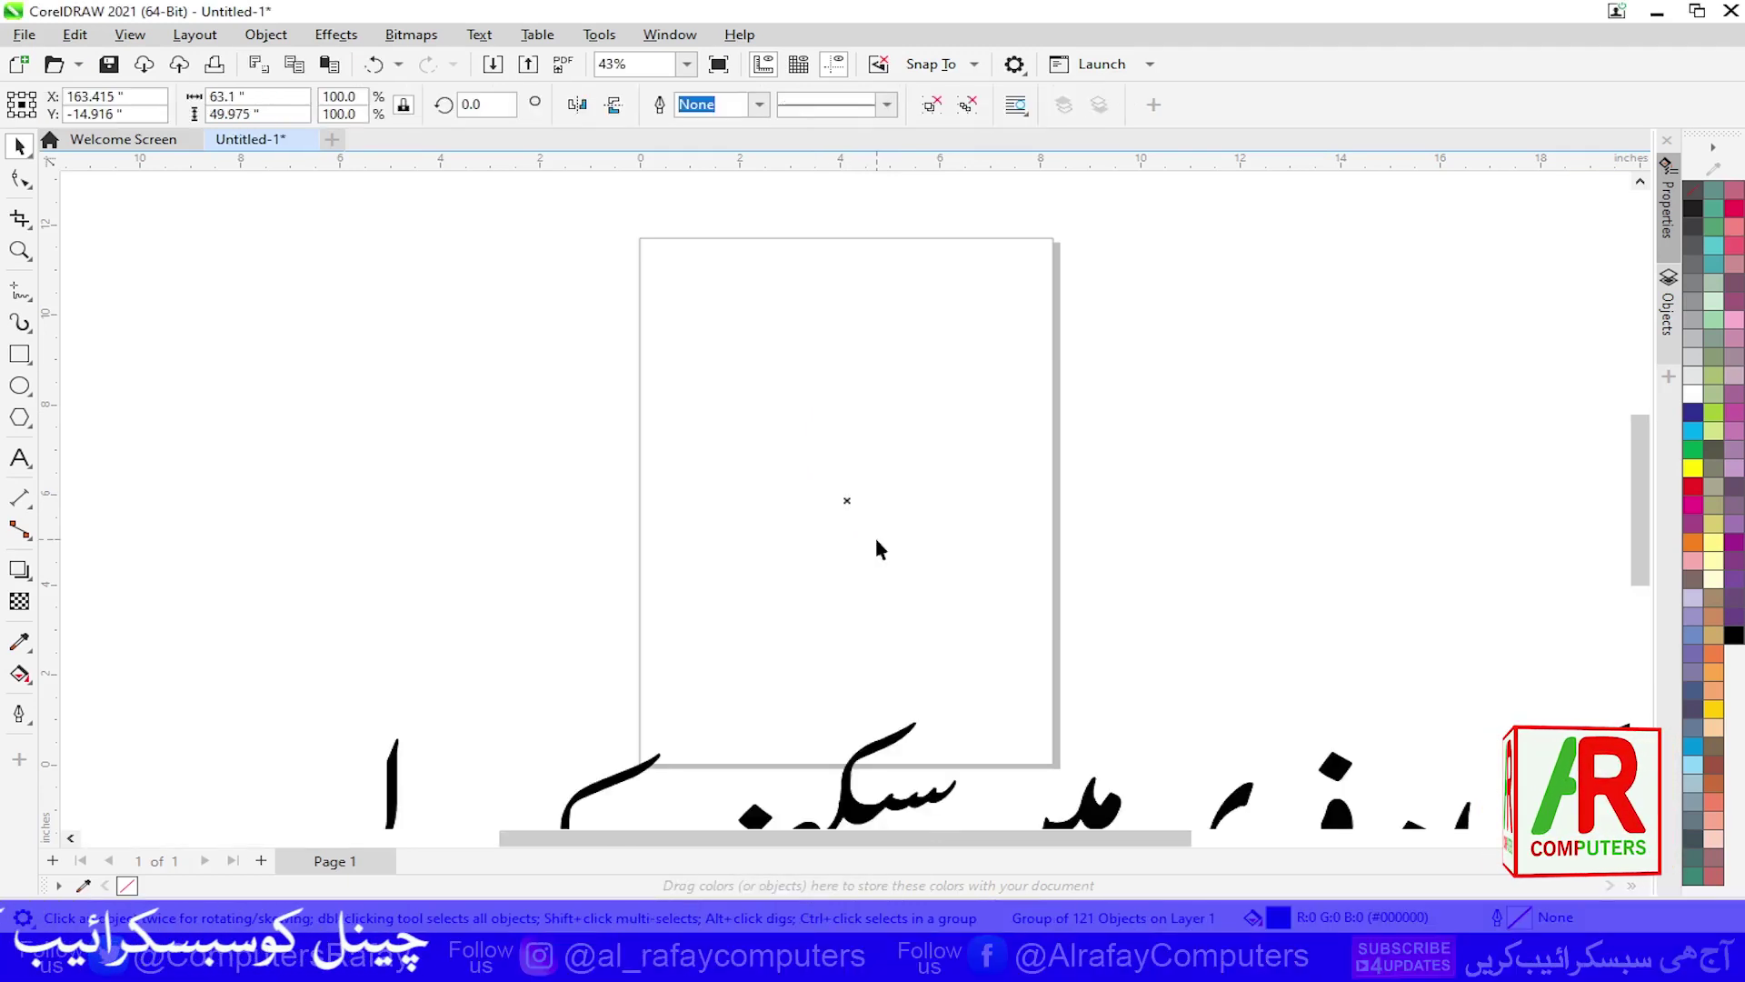
Scale the pasted text group proportionally to 10 percent and deselect it
left_click(321, 112)
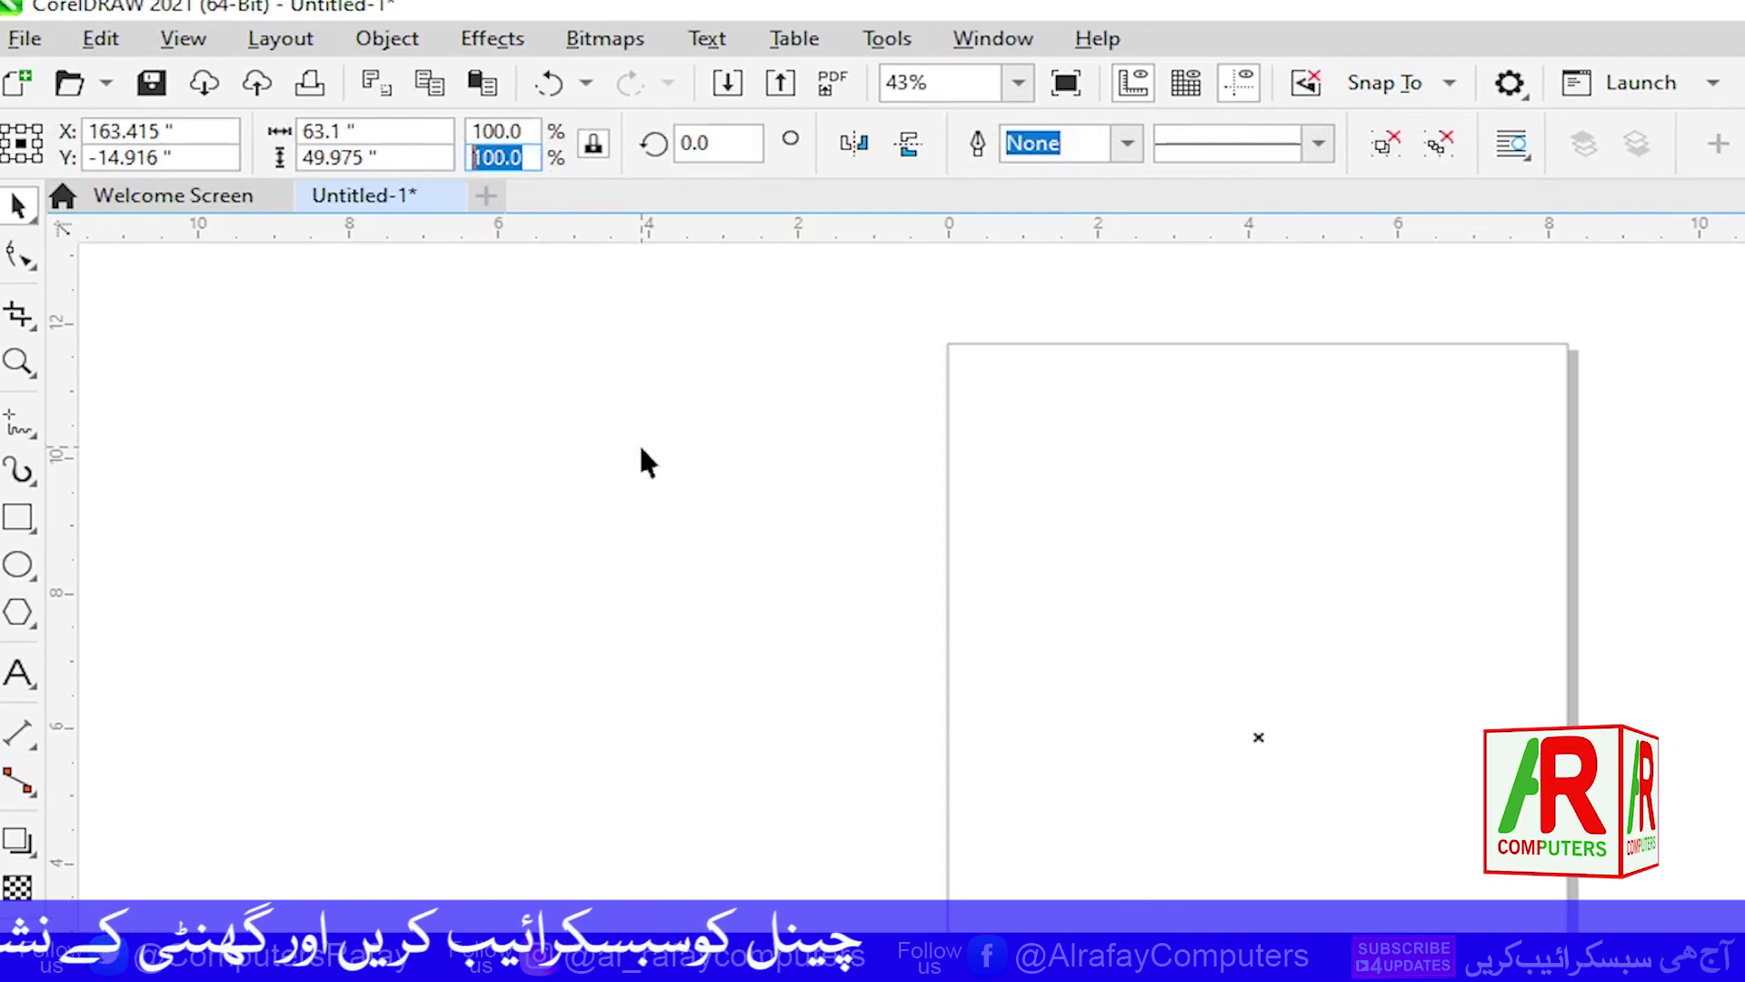
type("10")
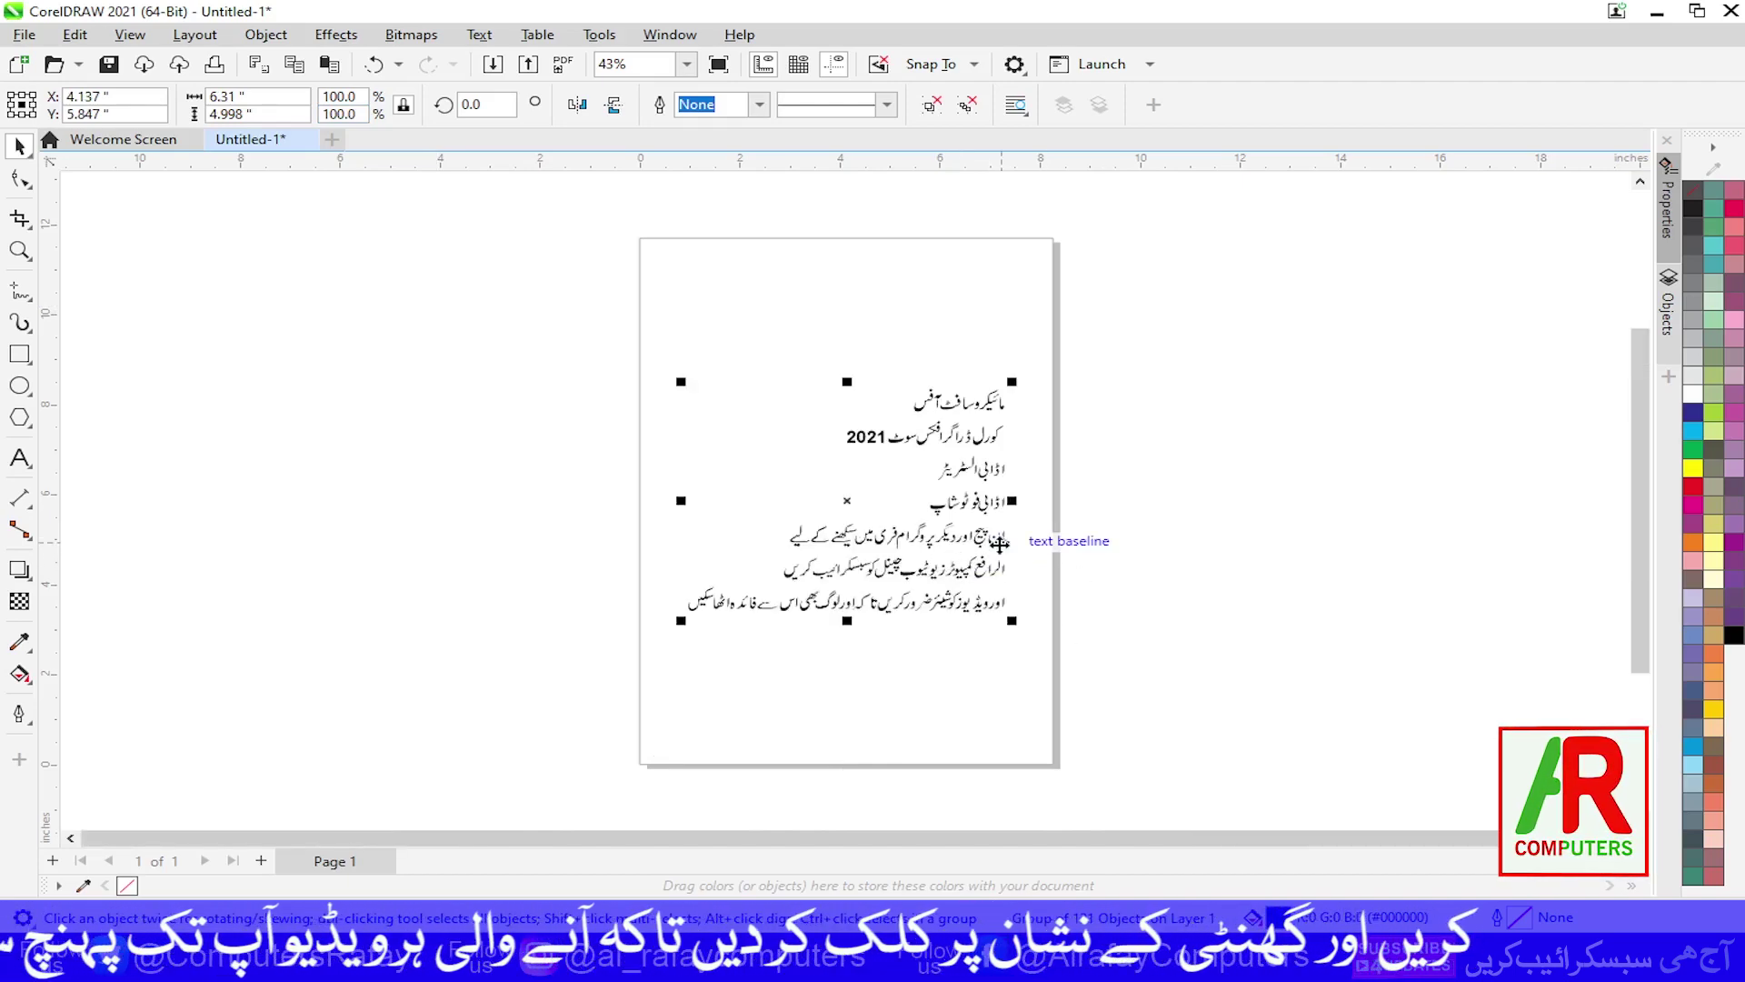
key("F4")
left_click(1479, 598)
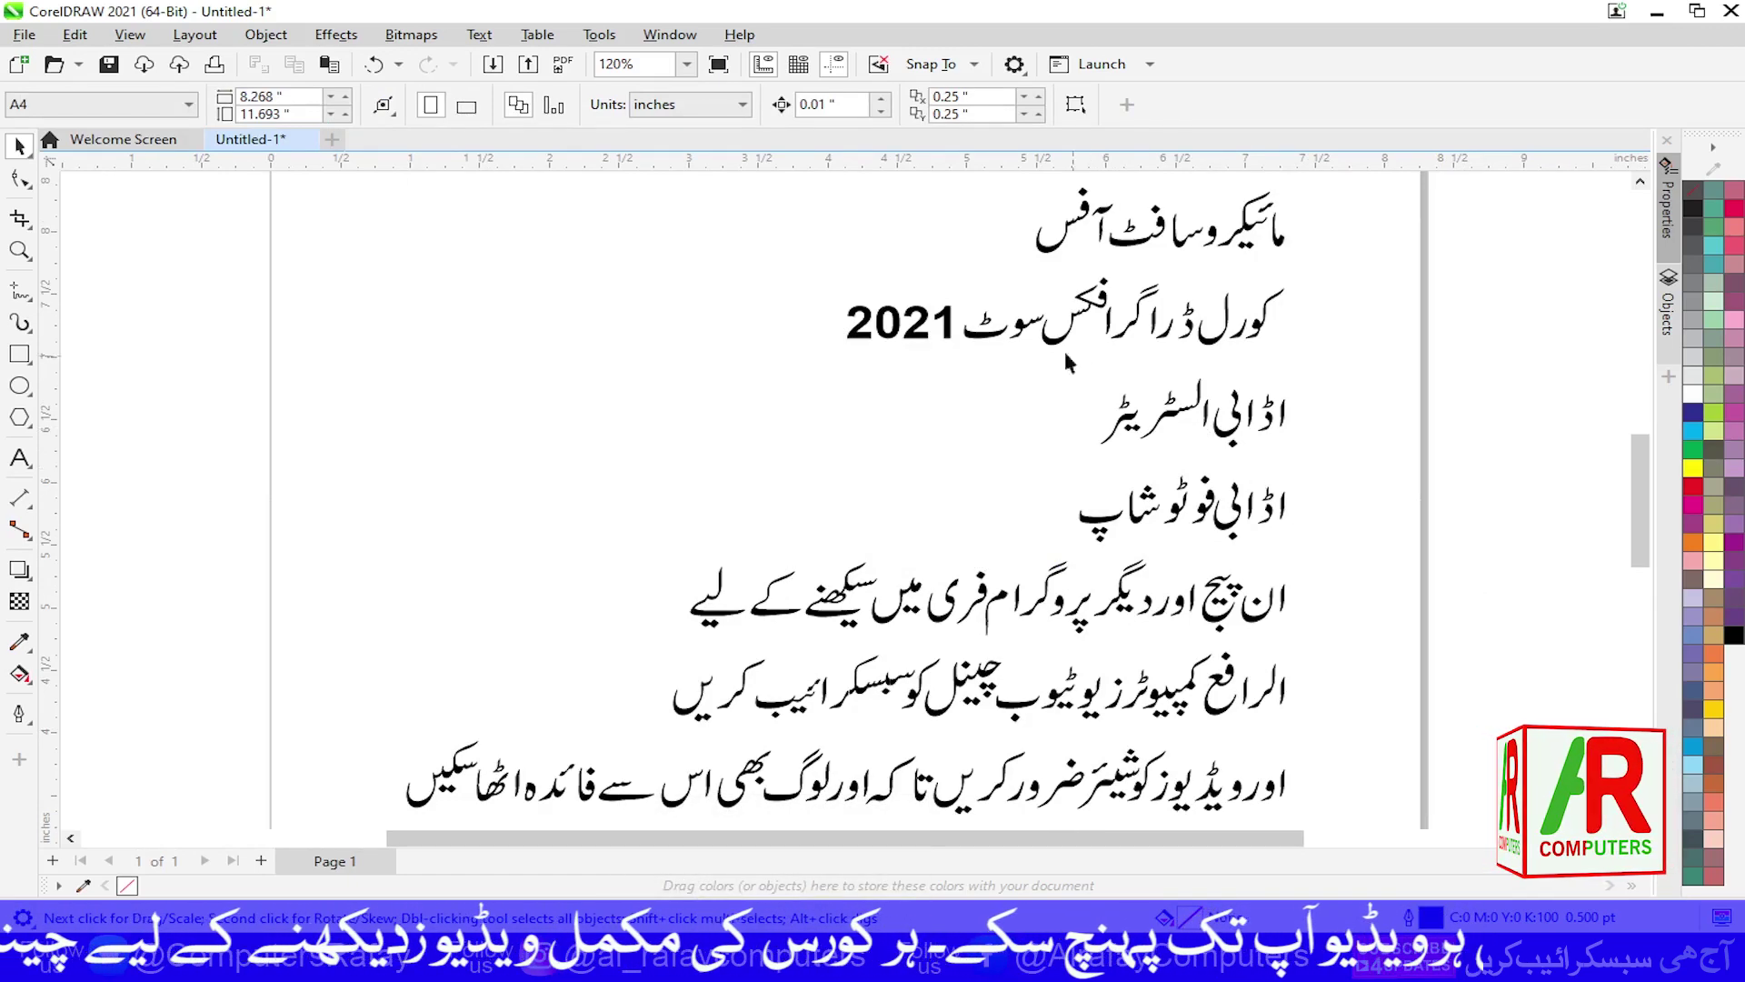
Convert the pasted text group to curves, and delete it from the page
left_click(999, 331)
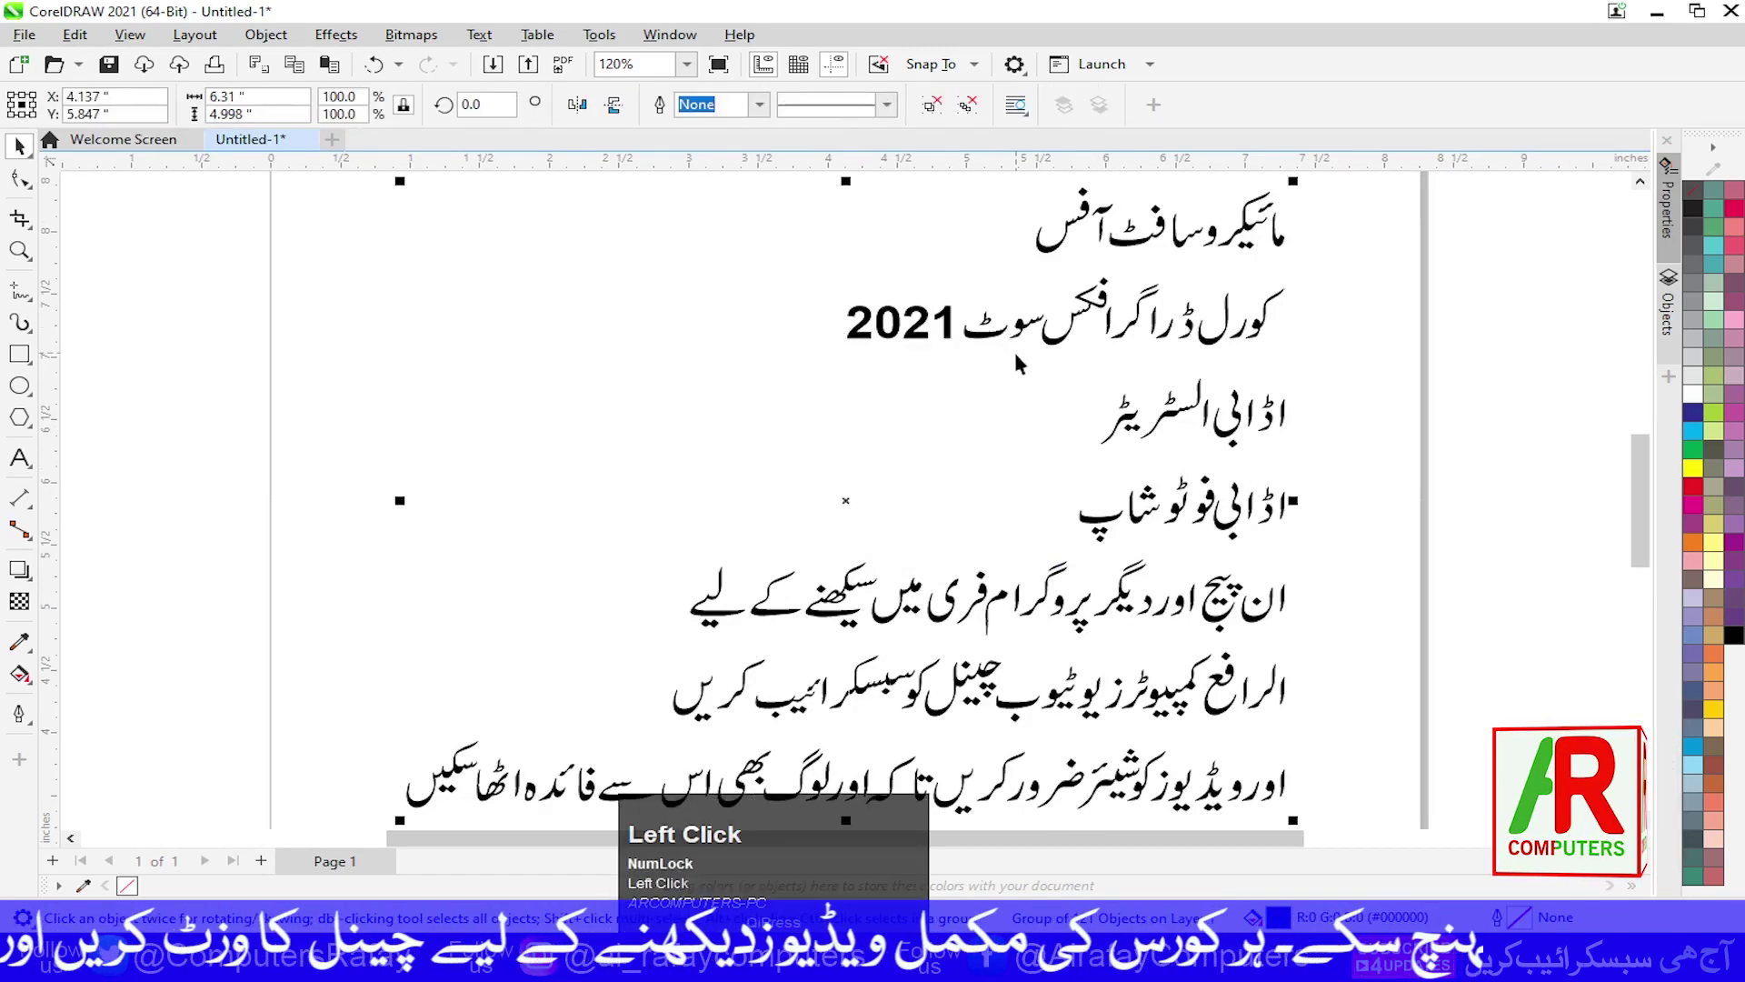
key("ctrl+q")
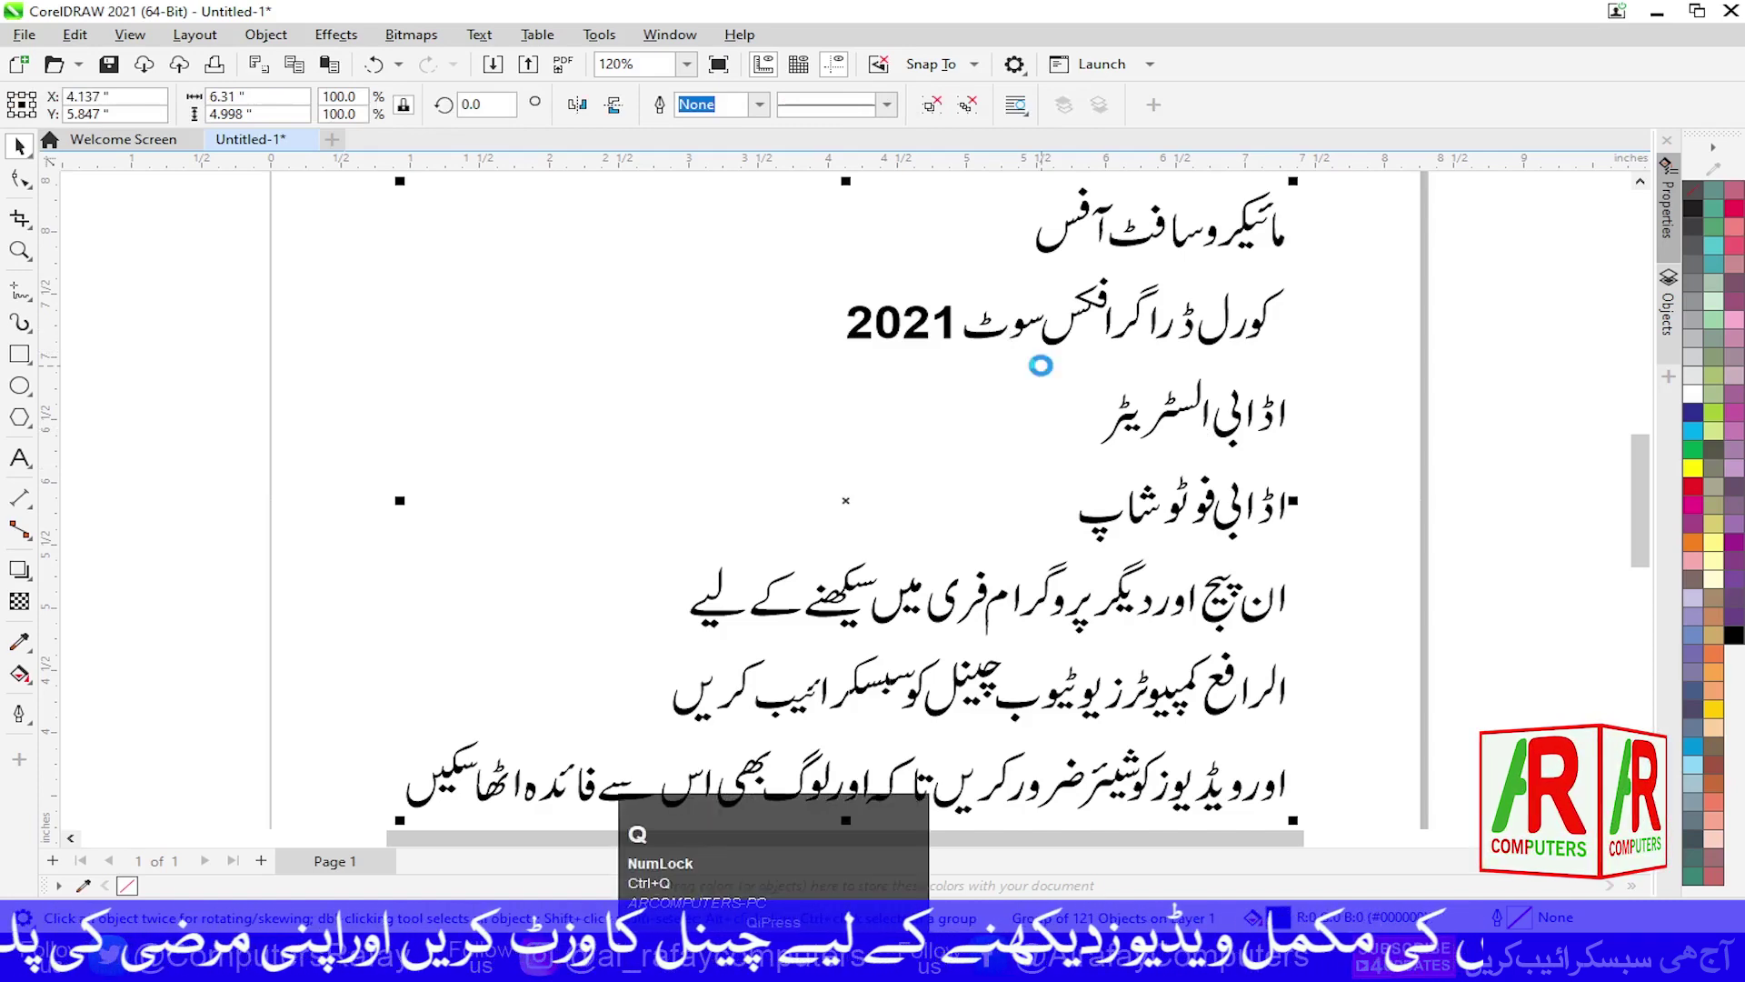
left_click(1360, 476)
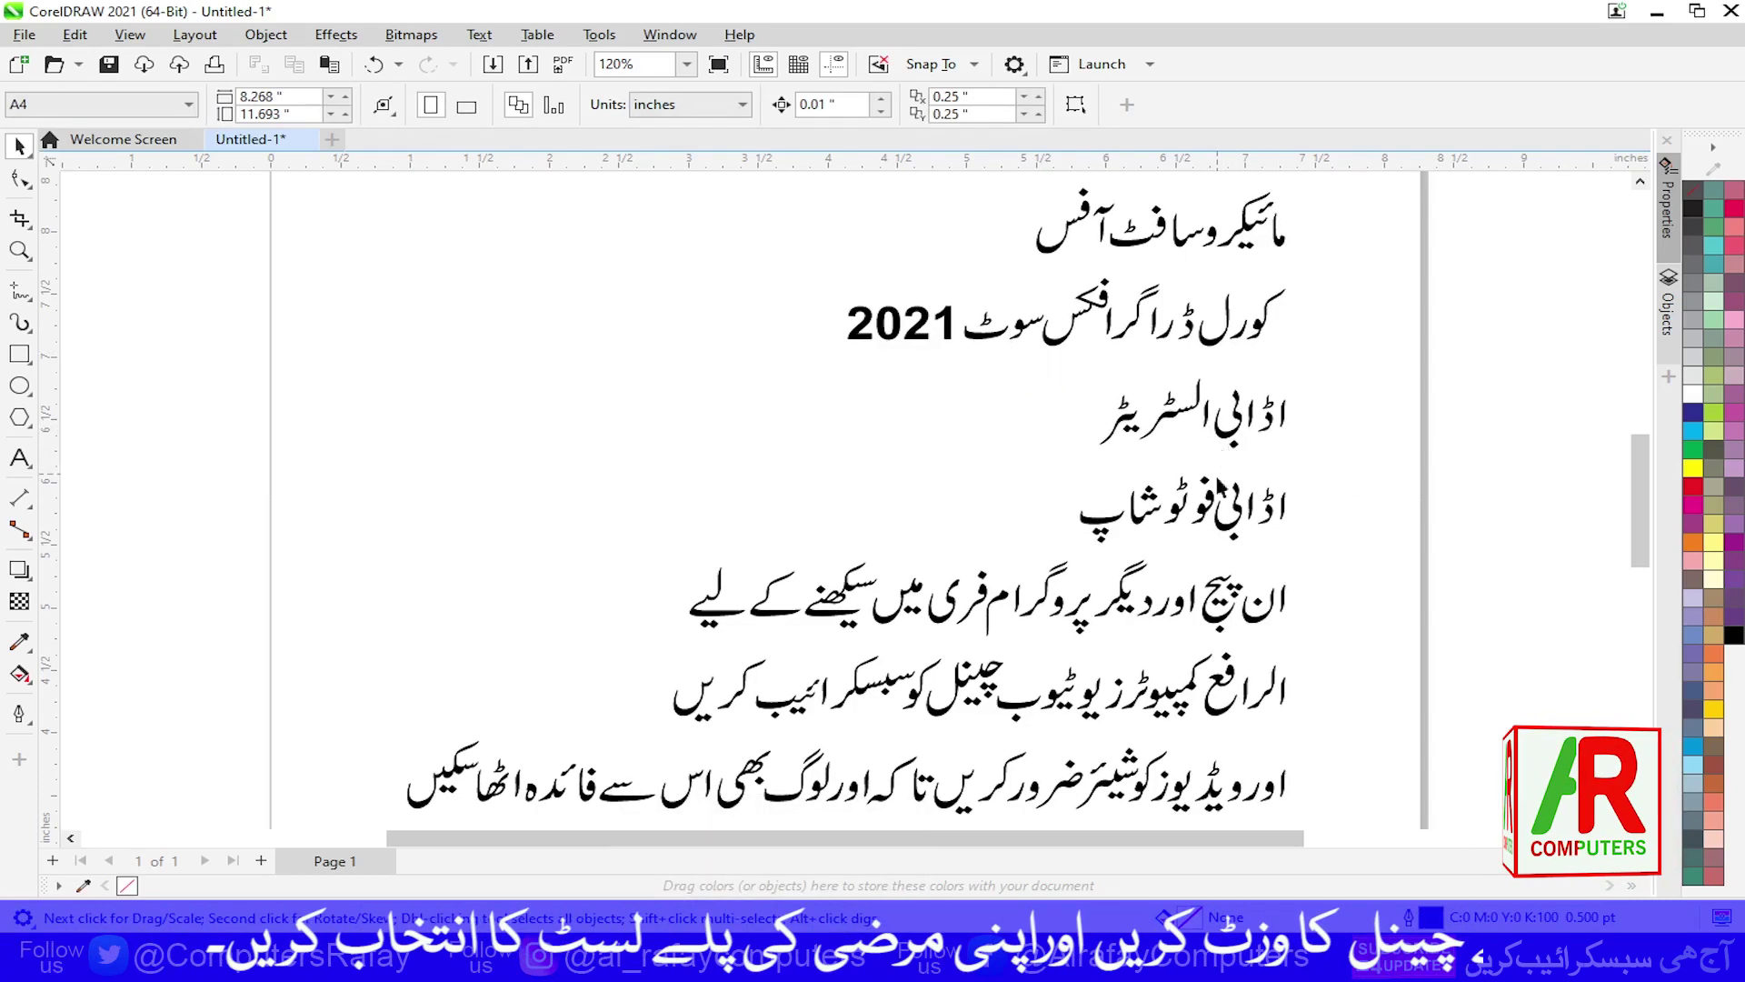
left_click(1232, 529)
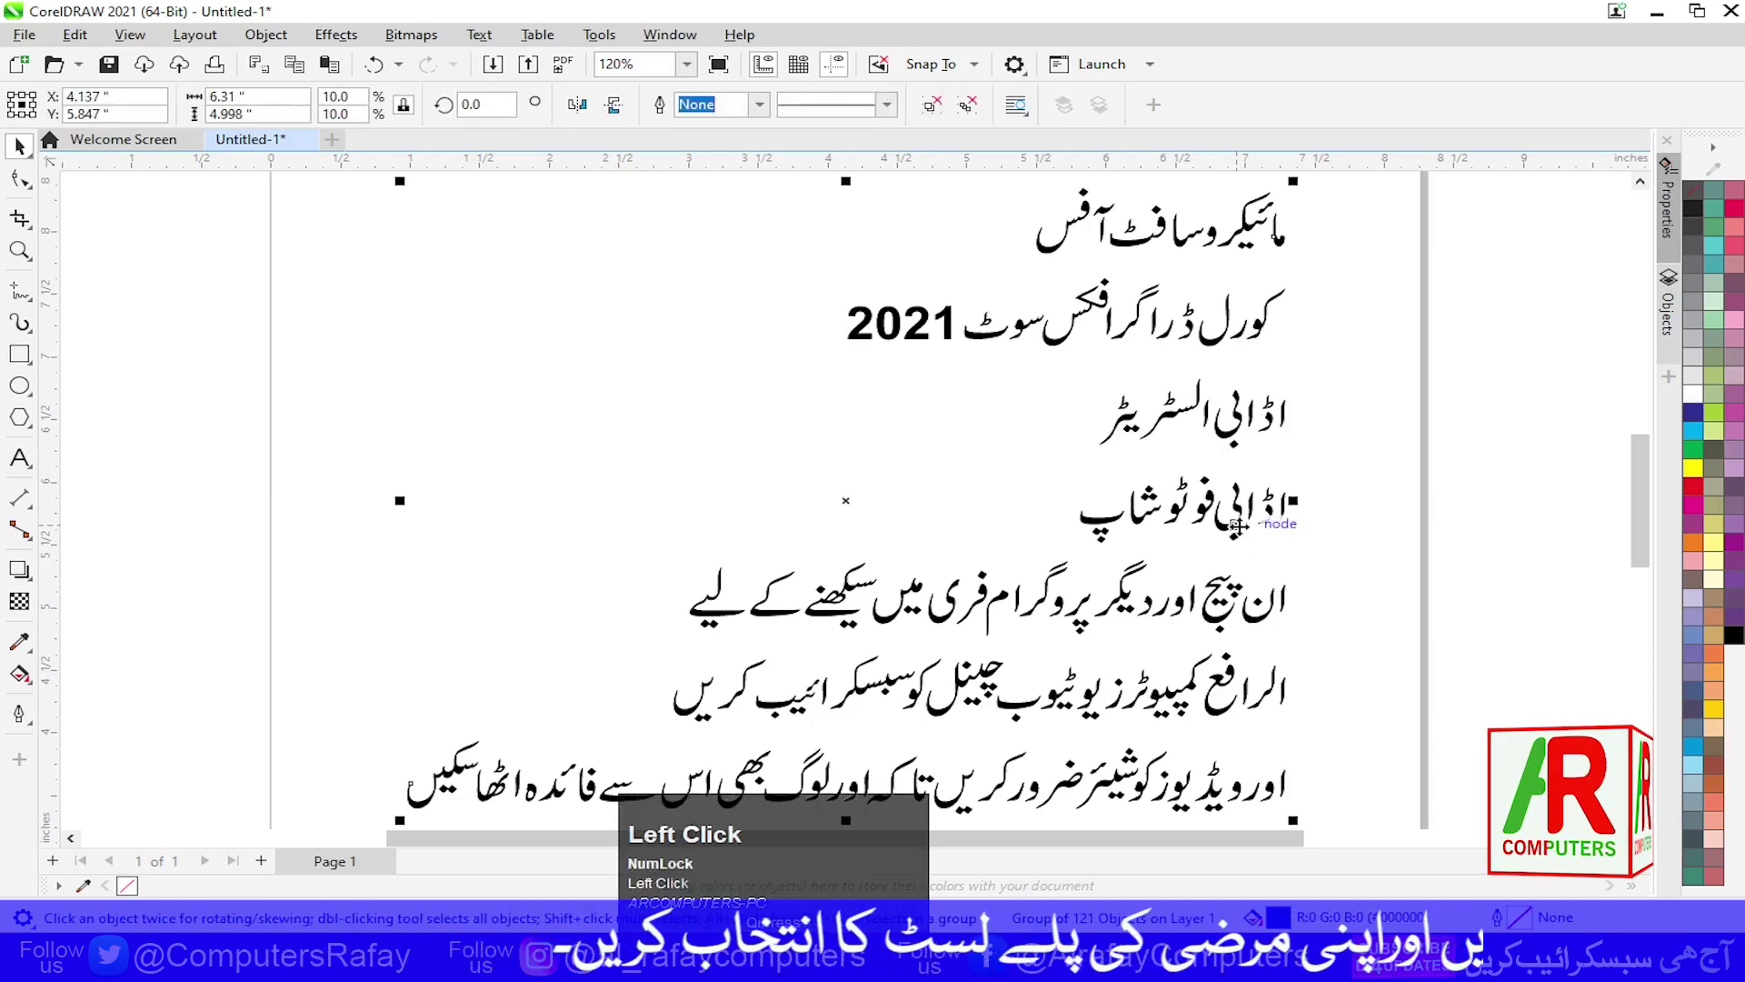
key("Delete")
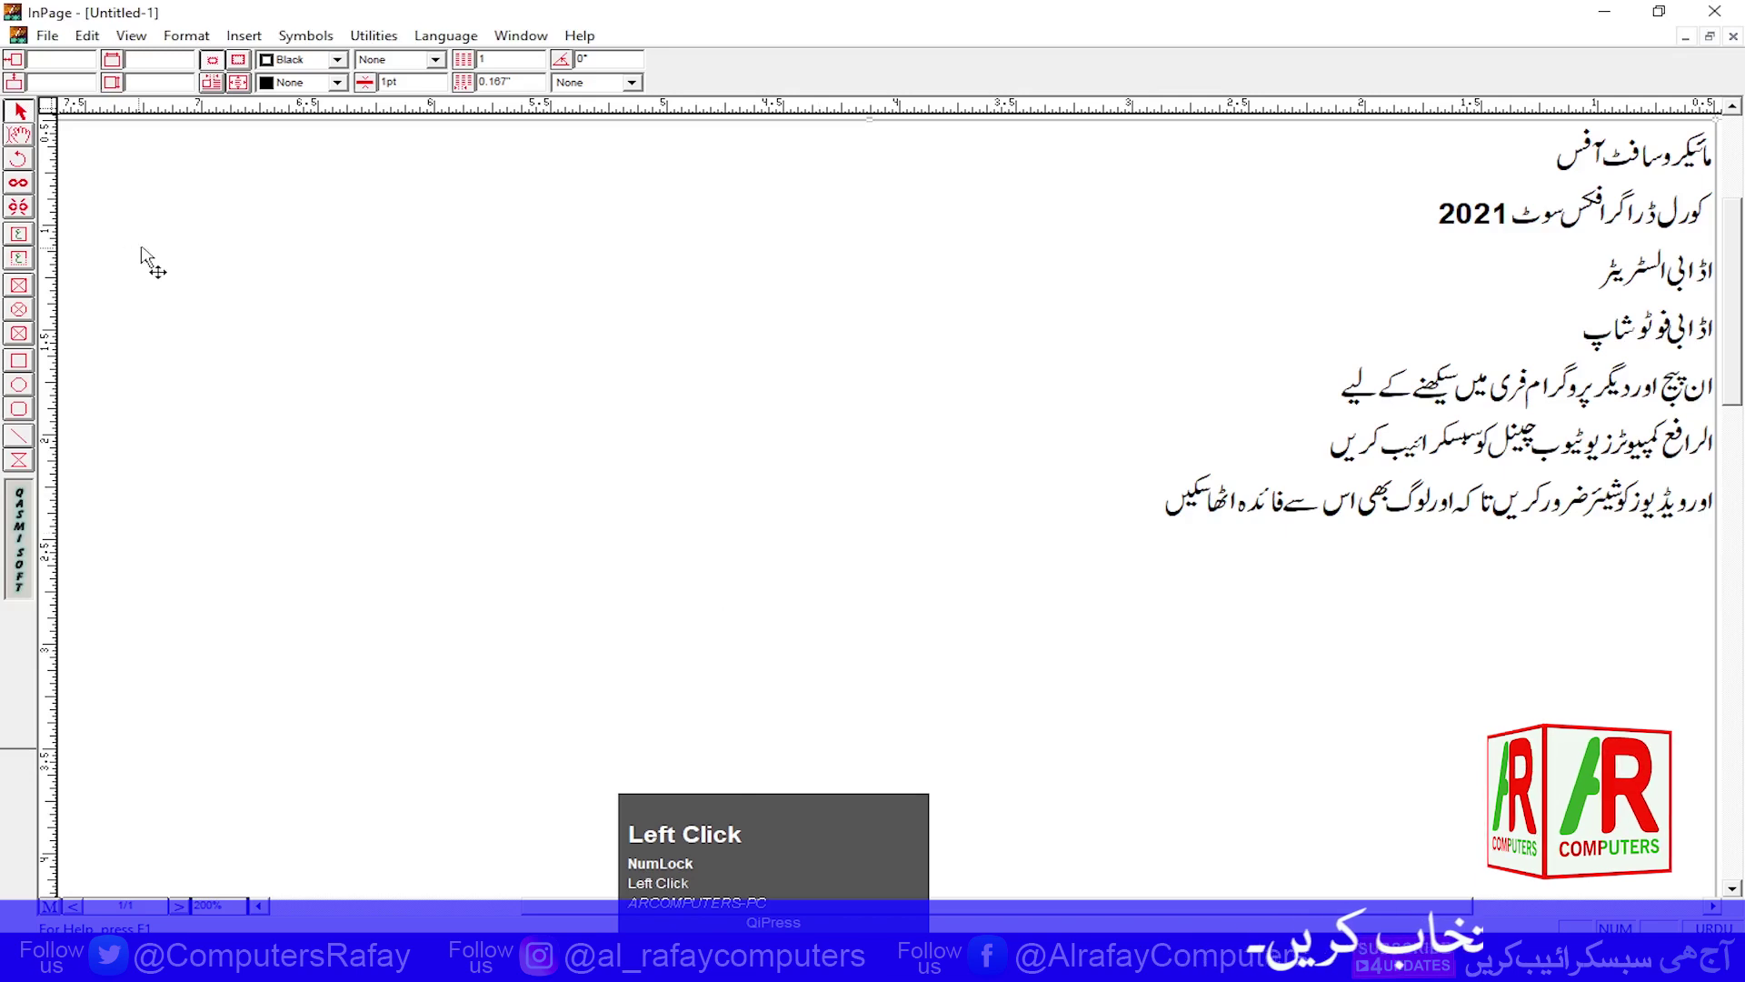
Begin exporting the selected text frame as a picture from InPage, with the Documents folder as the destination
left_click(69, 62)
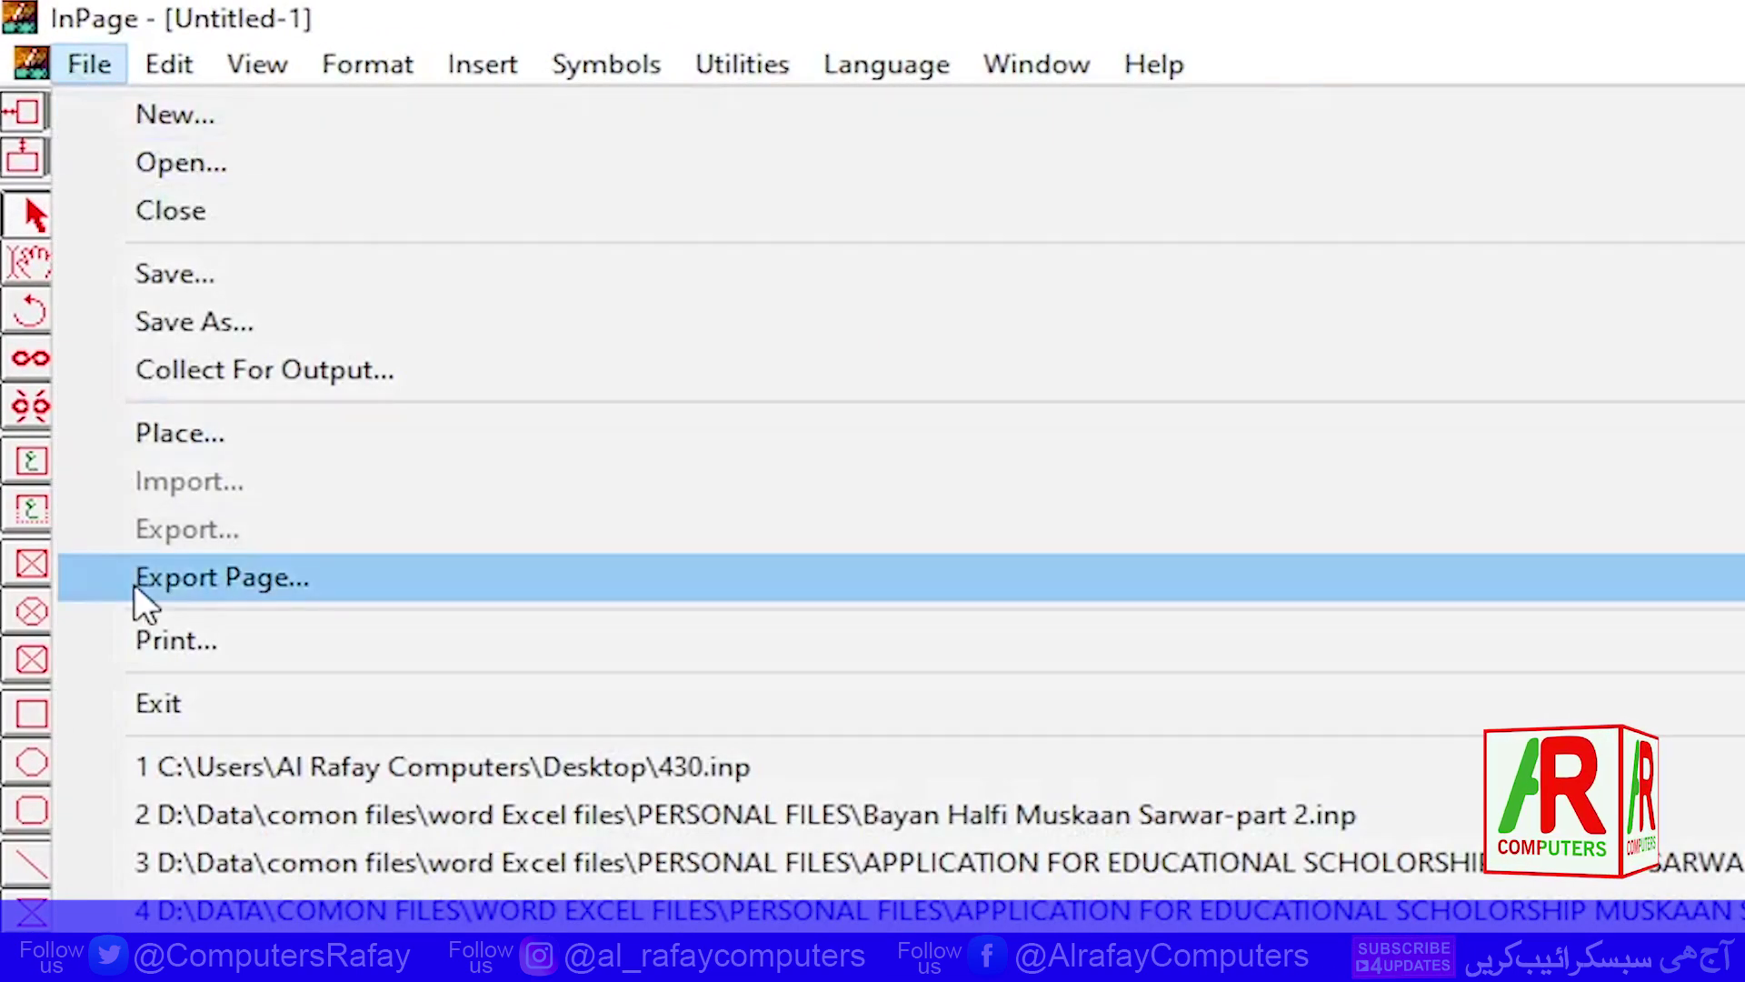
left_click(137, 581)
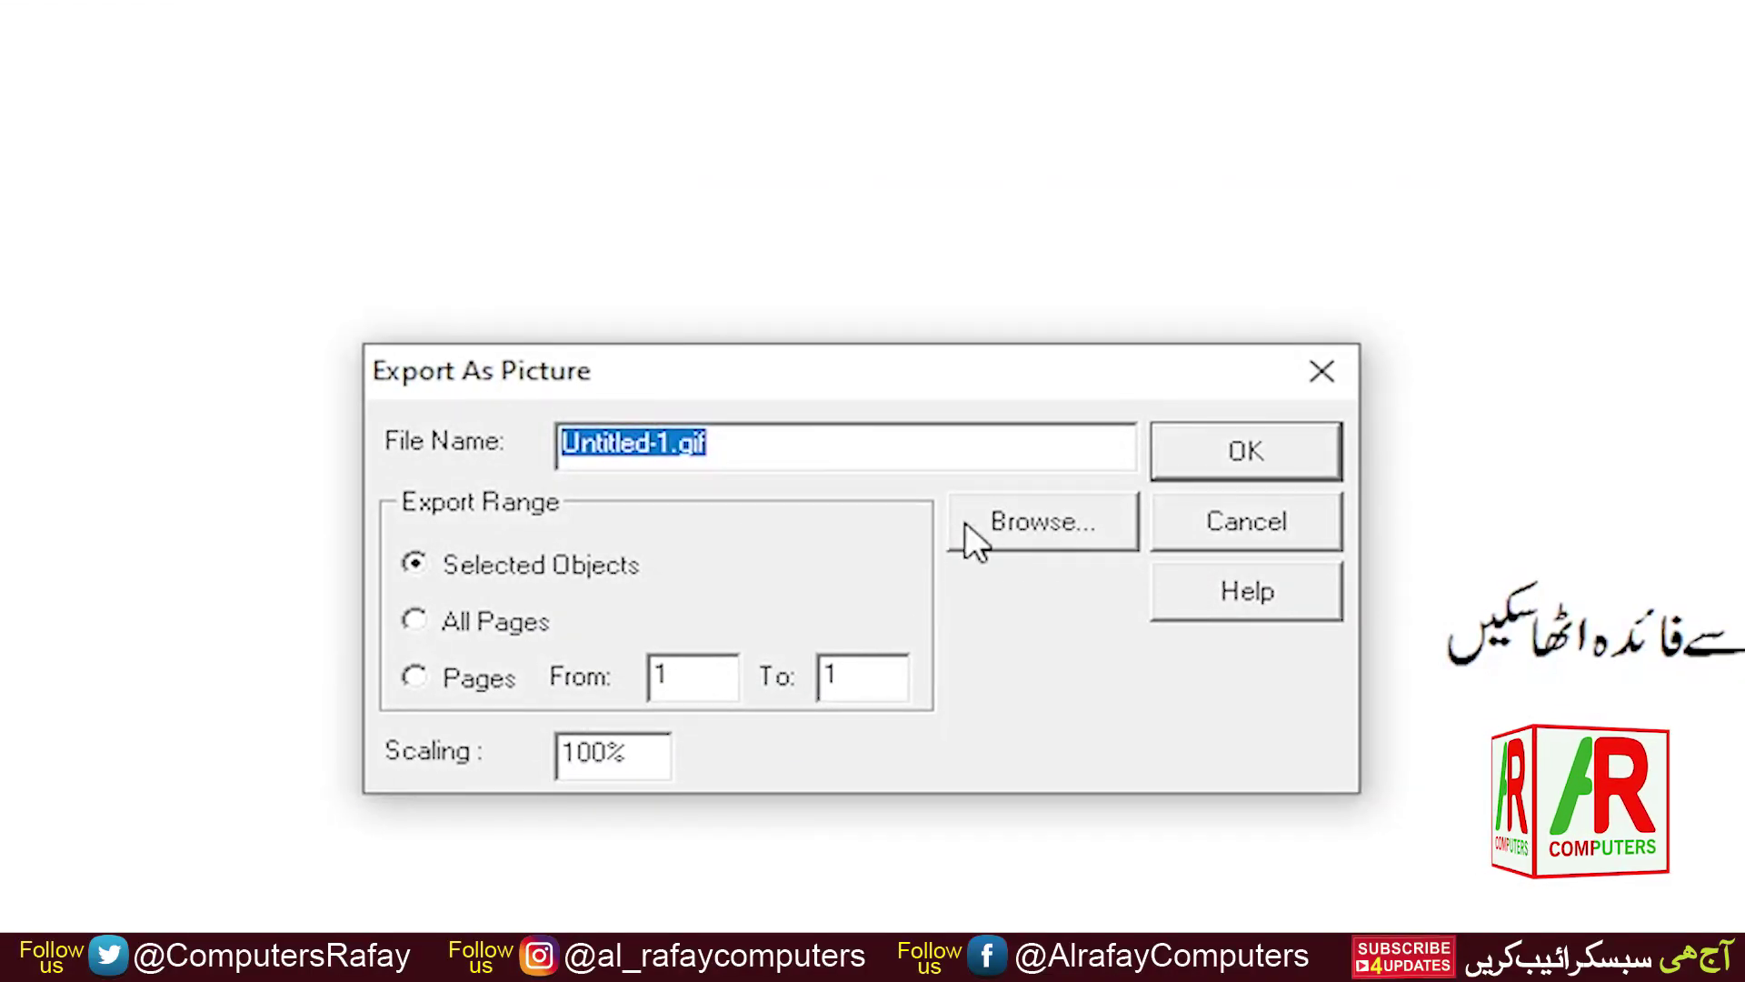
left_click(1036, 532)
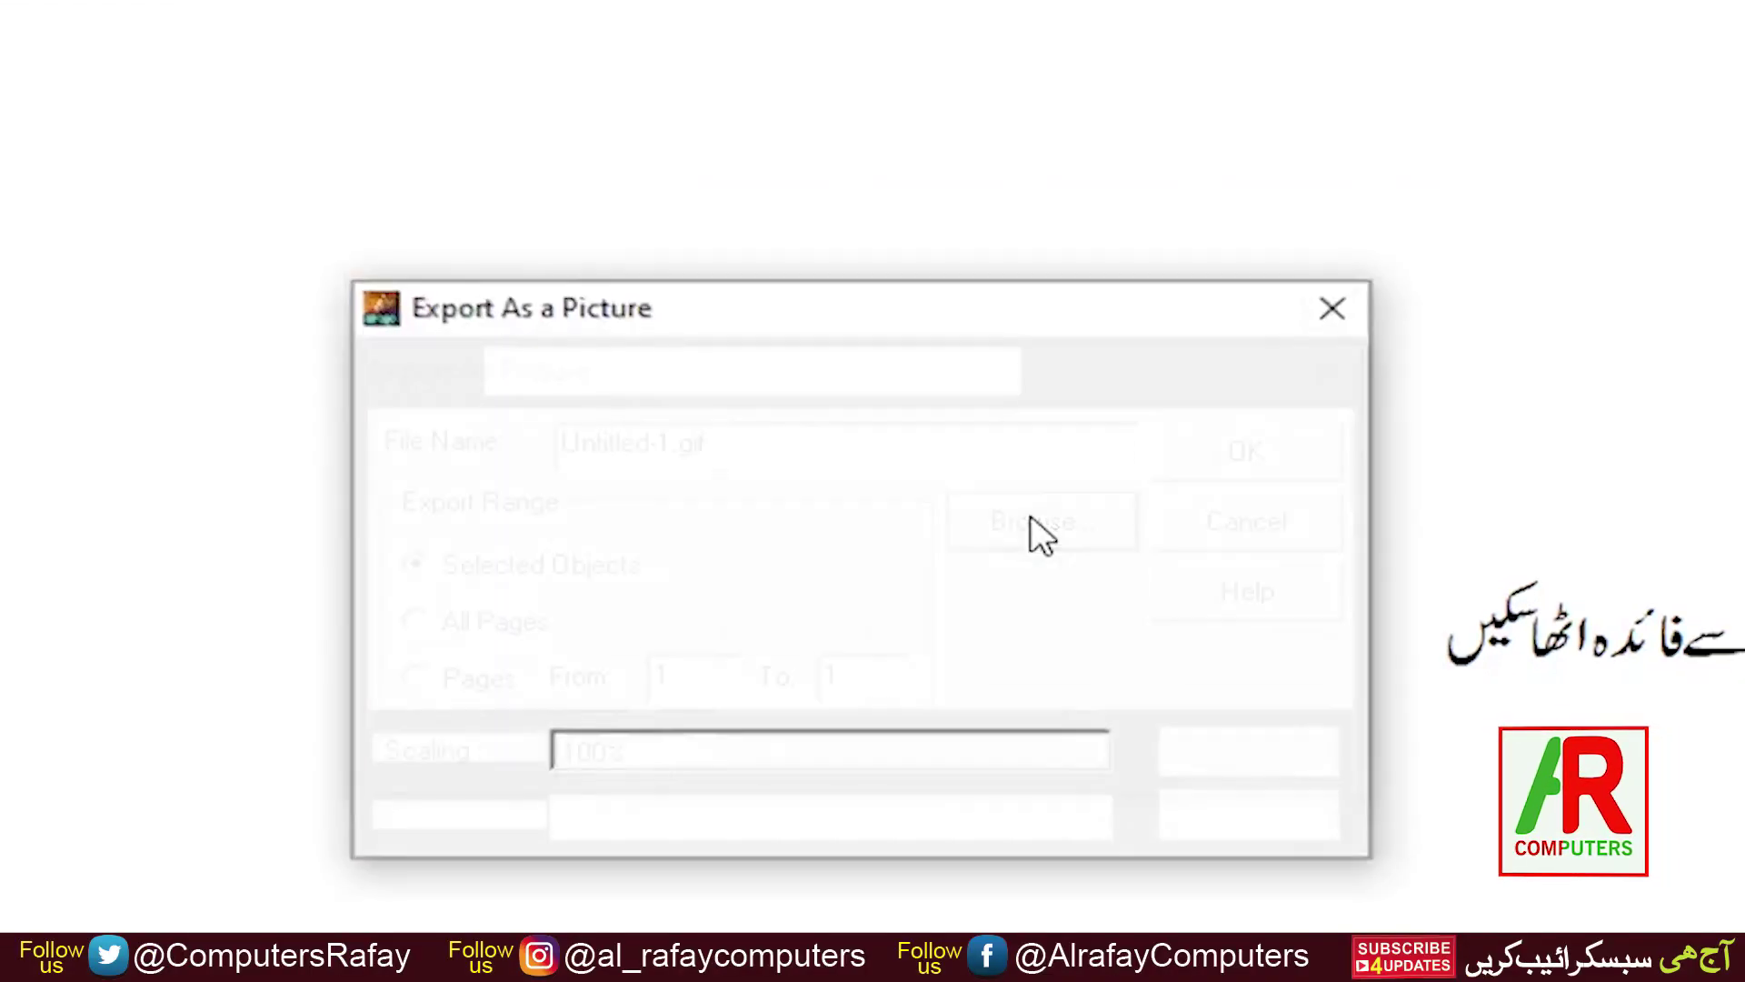
left_click(765, 380)
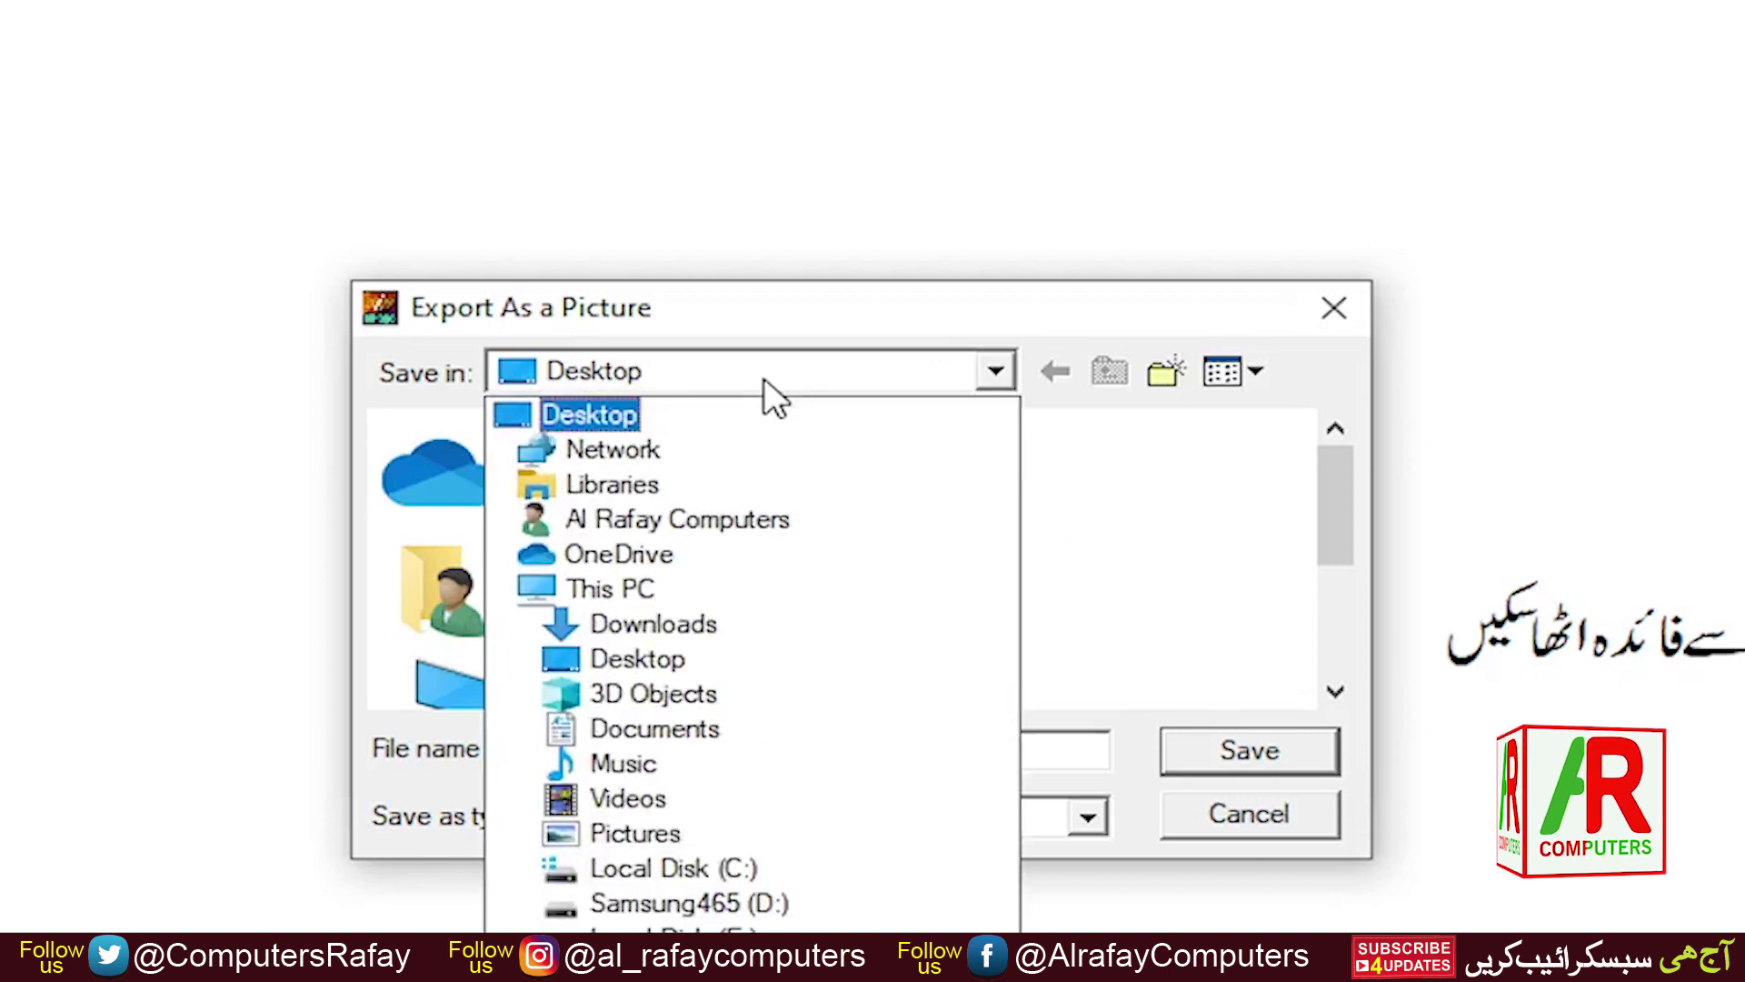
left_click(716, 730)
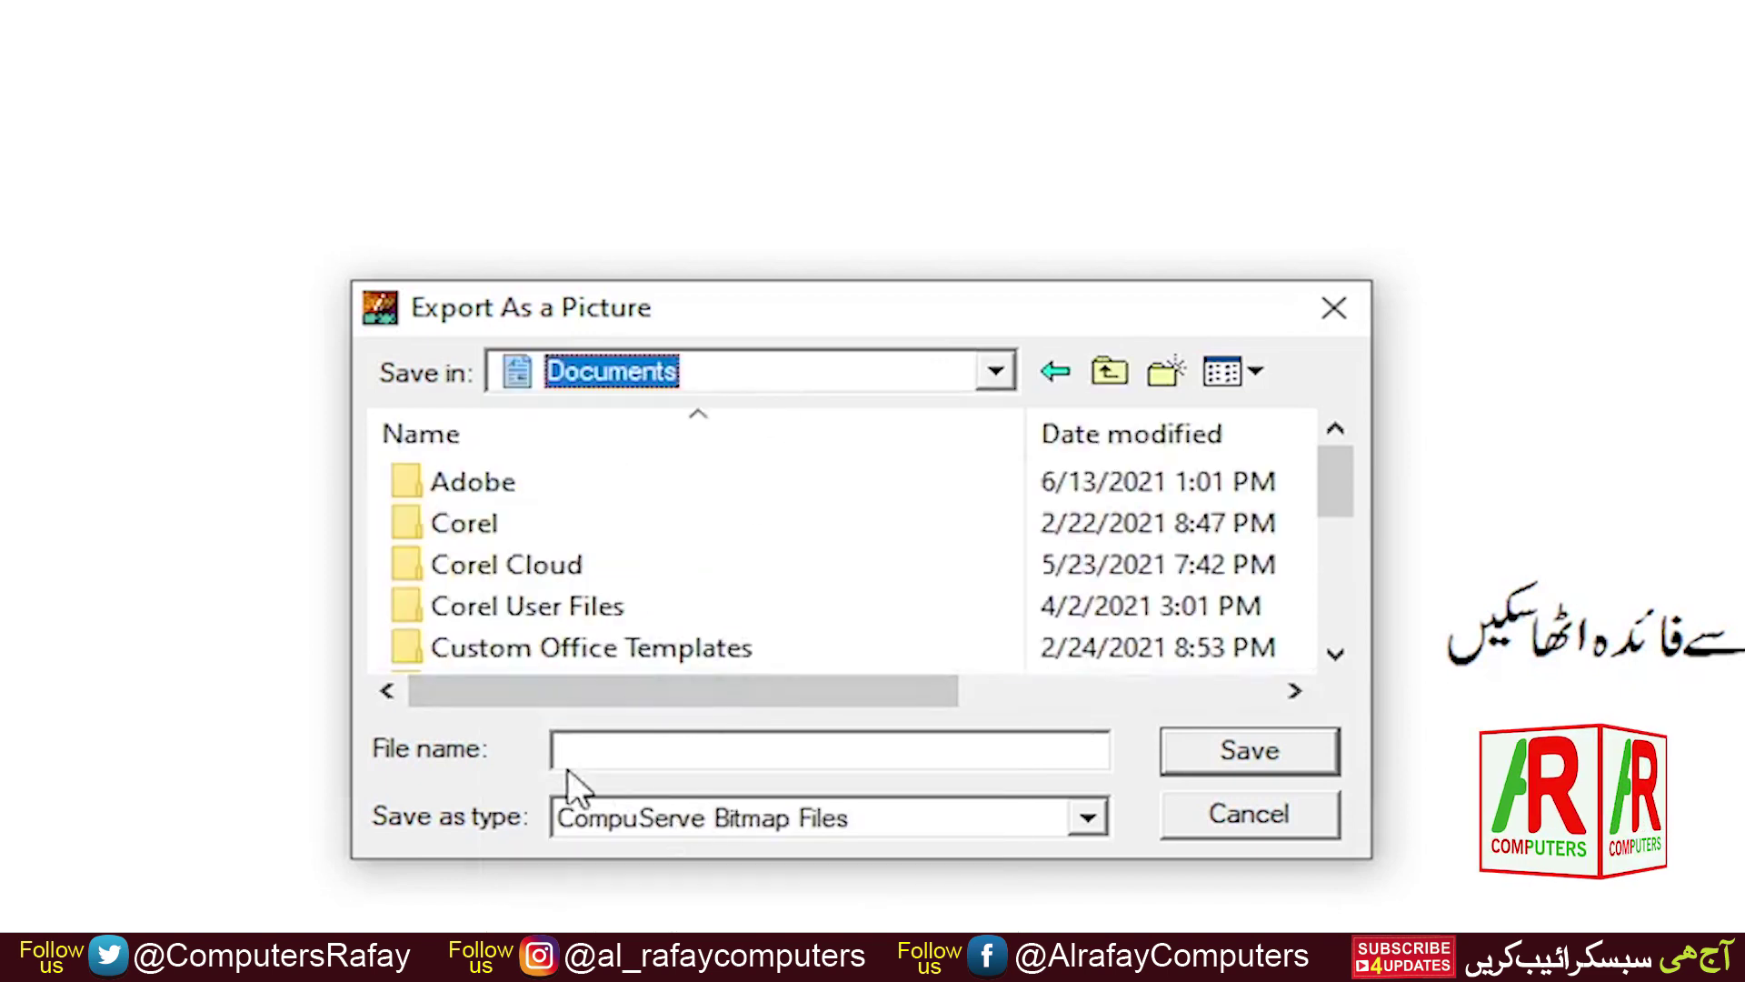
Name the export file 1, set its type to Encapsulated PostScript Files, save it and complete the export
left_click(643, 759)
type("1")
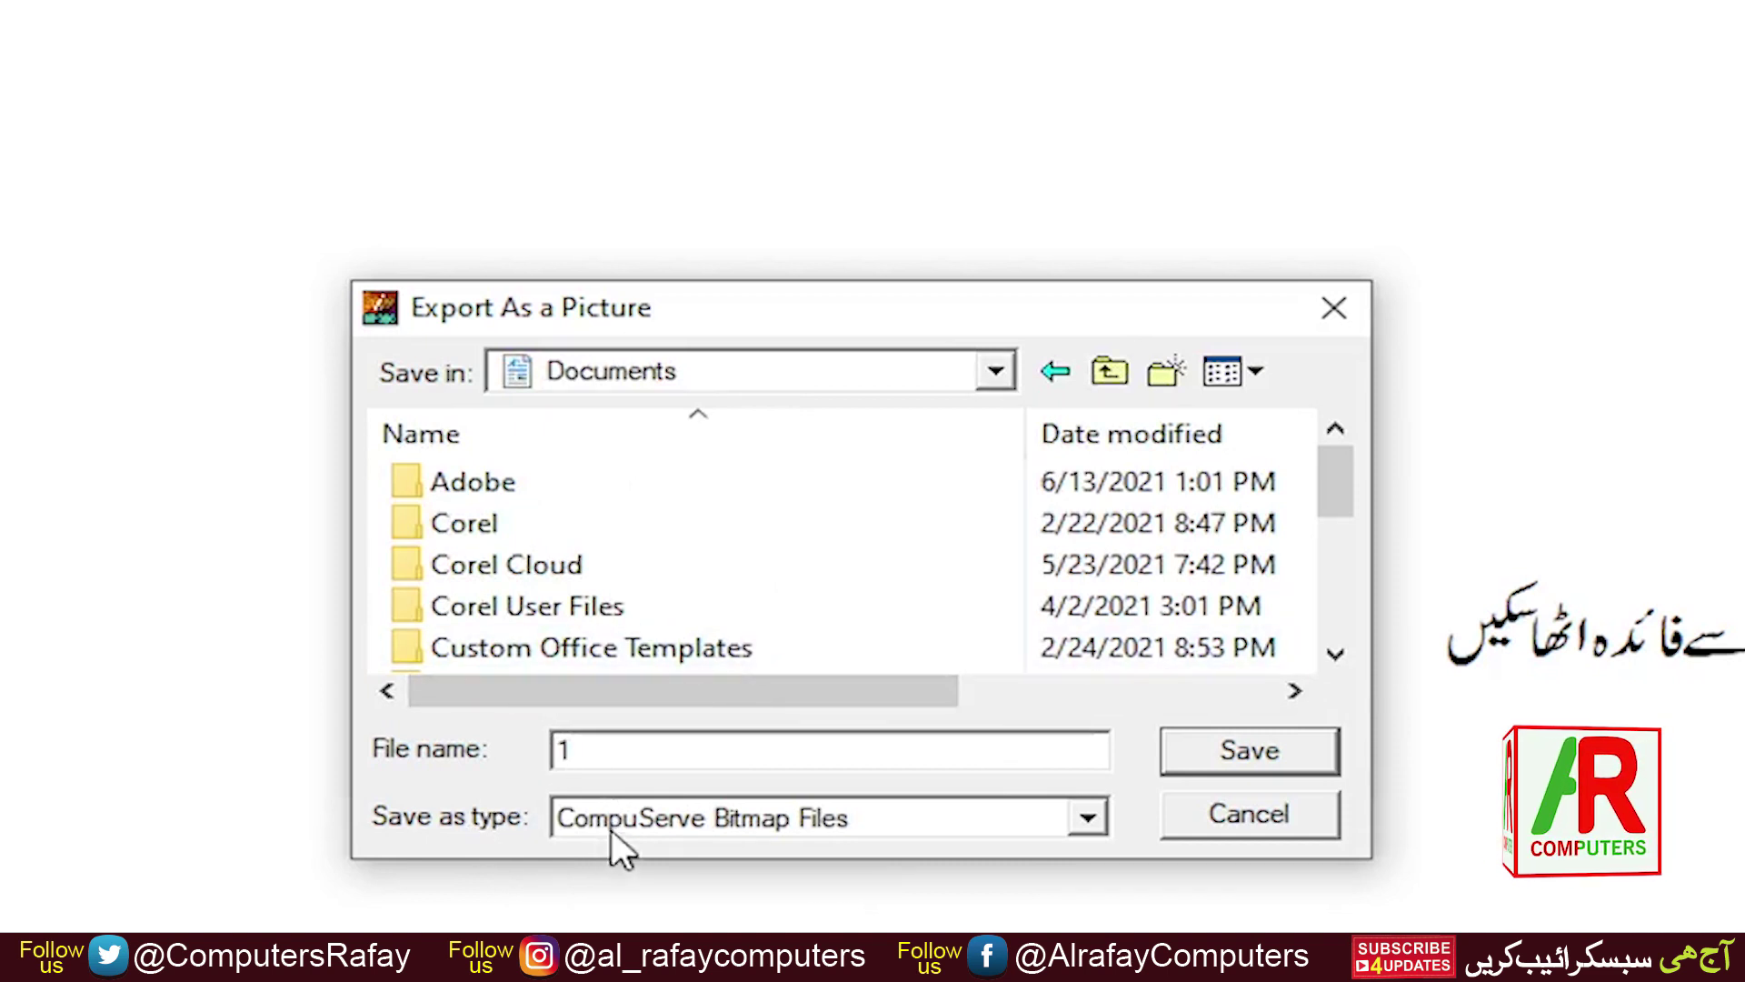
left_click(663, 823)
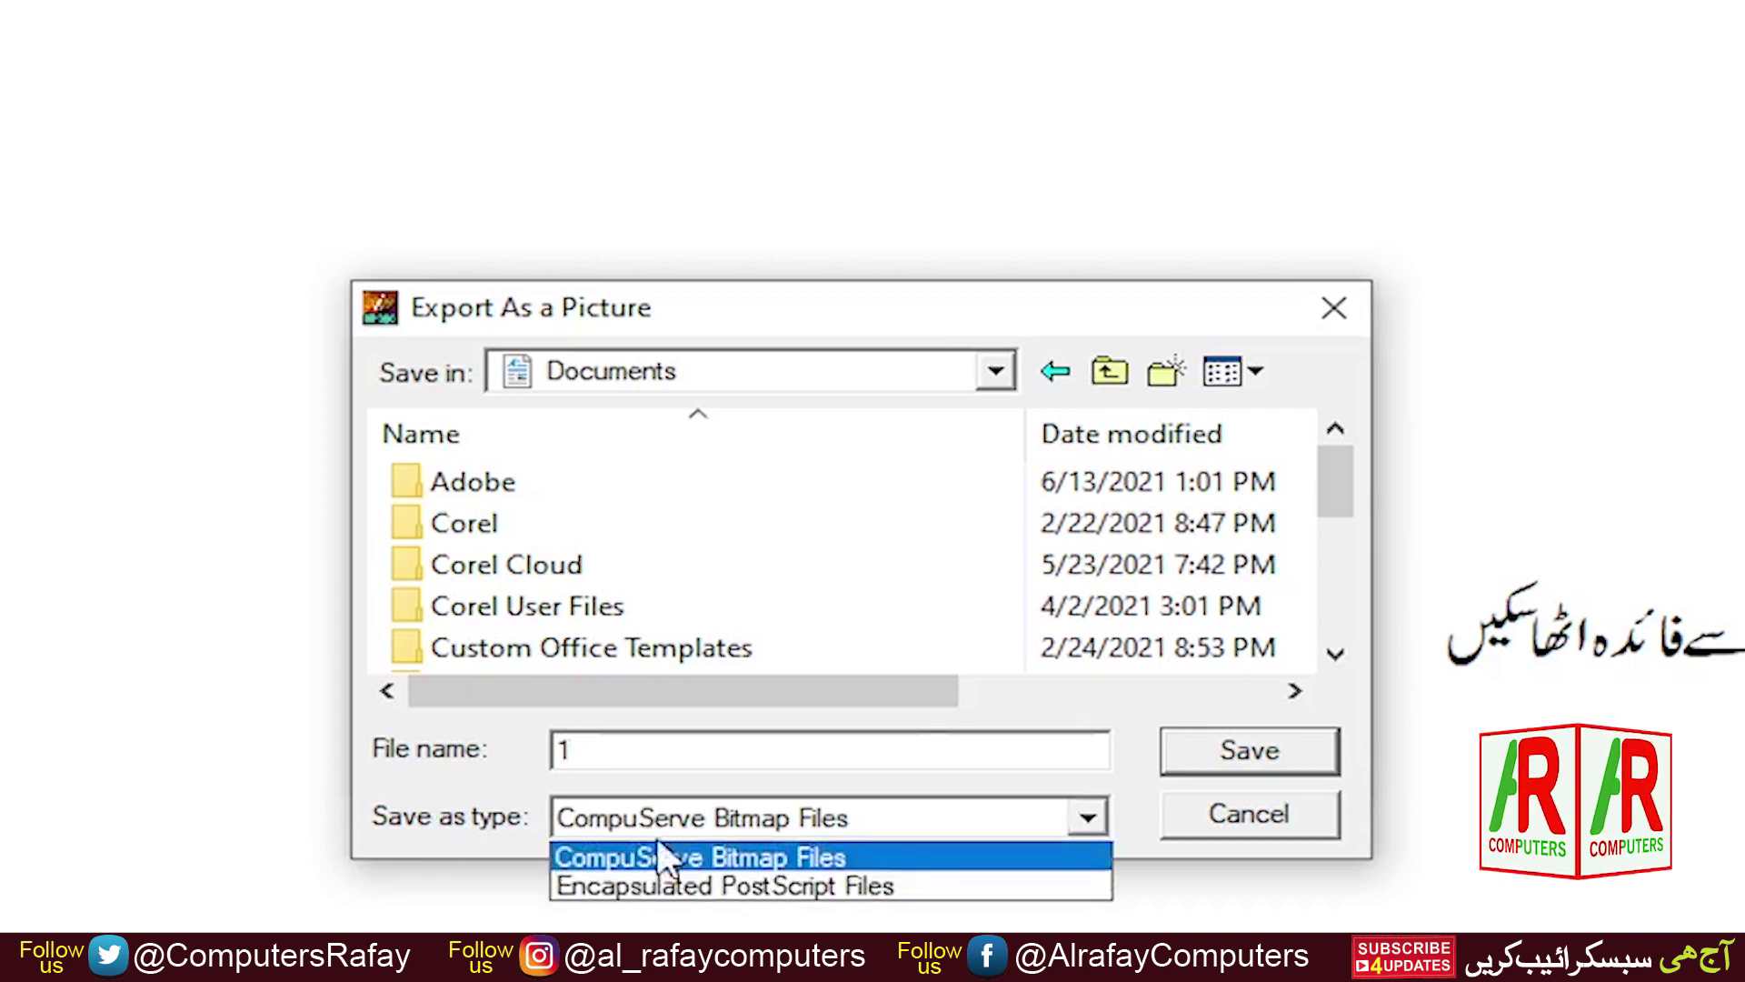
left_click(668, 887)
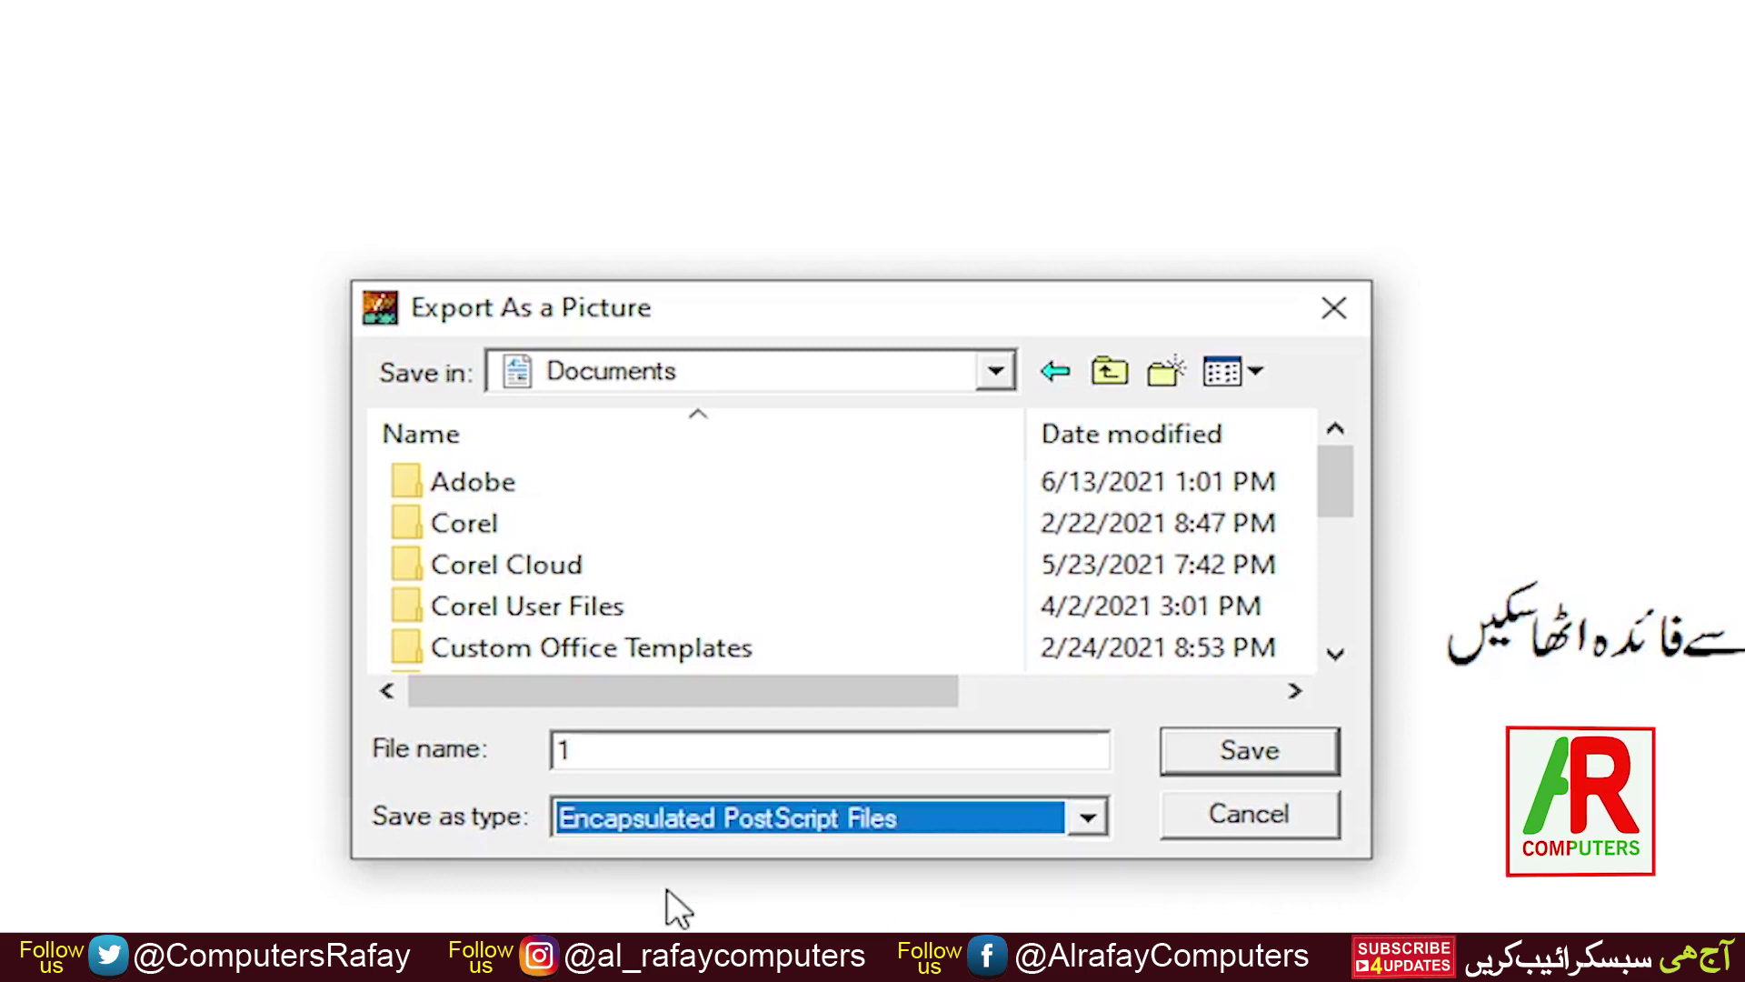
left_click(1236, 749)
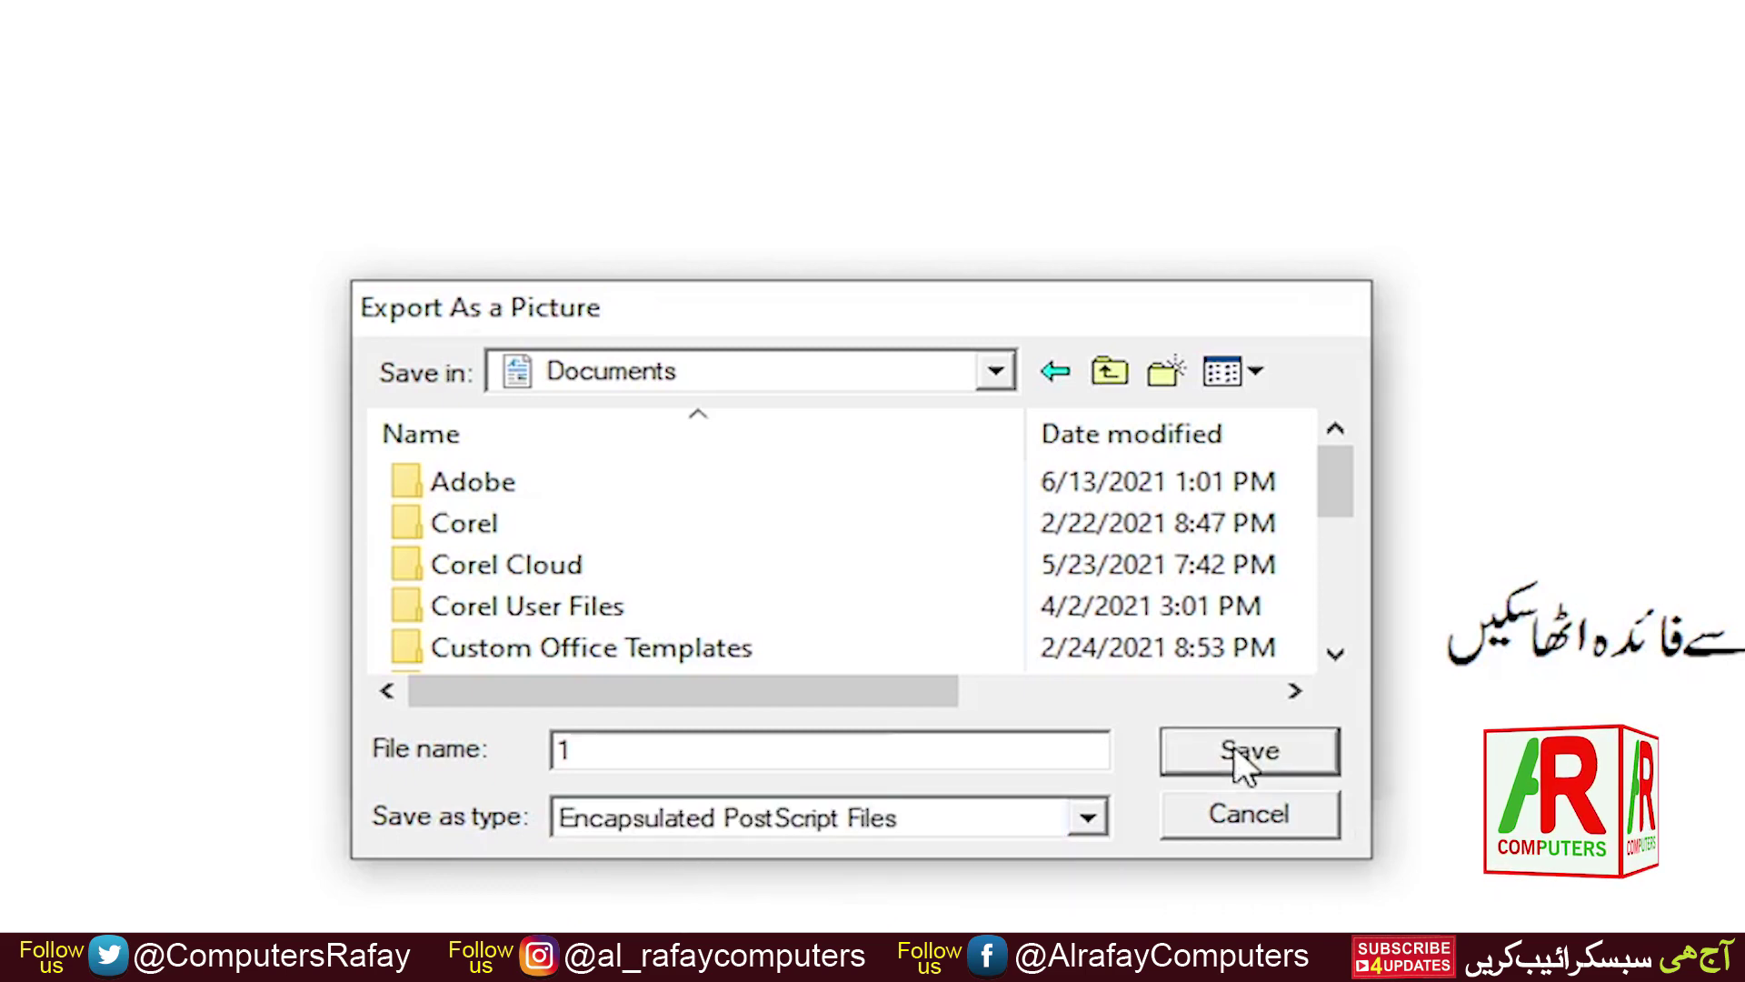
left_click(1236, 466)
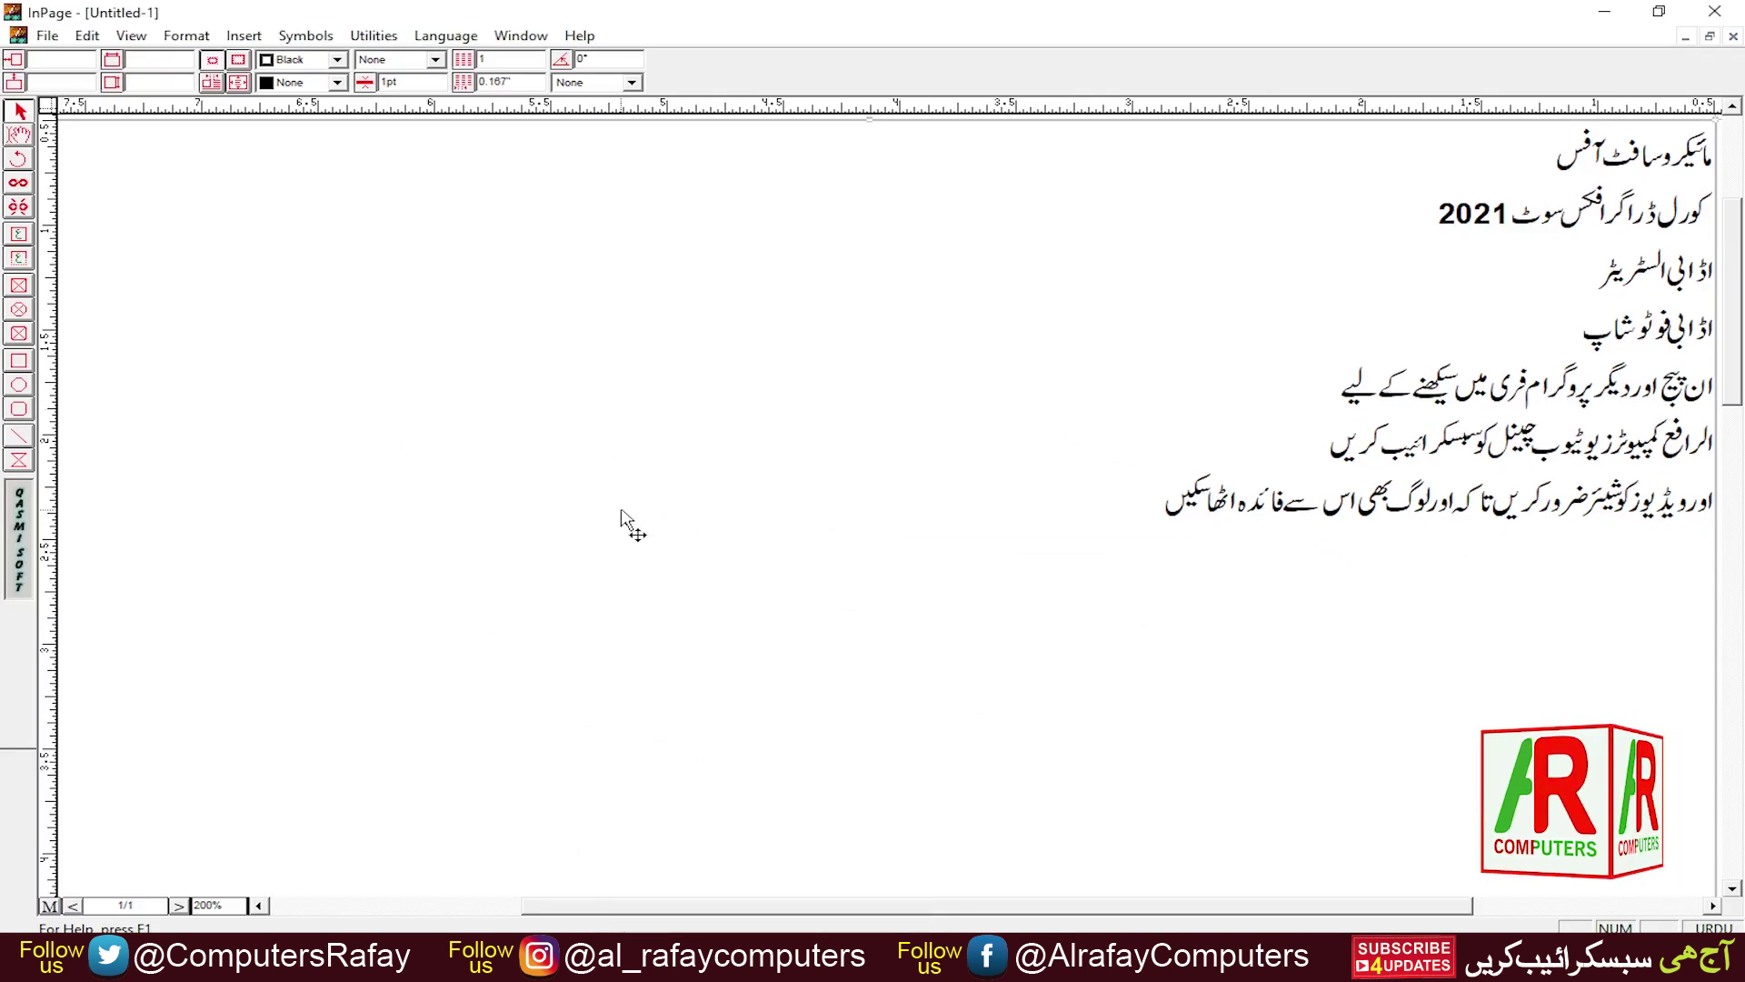
Bring file 1.eps from the Documents folder in File Explorer into the CorelDRAW page, importing it as editable with text as curves
left_click(282, 960)
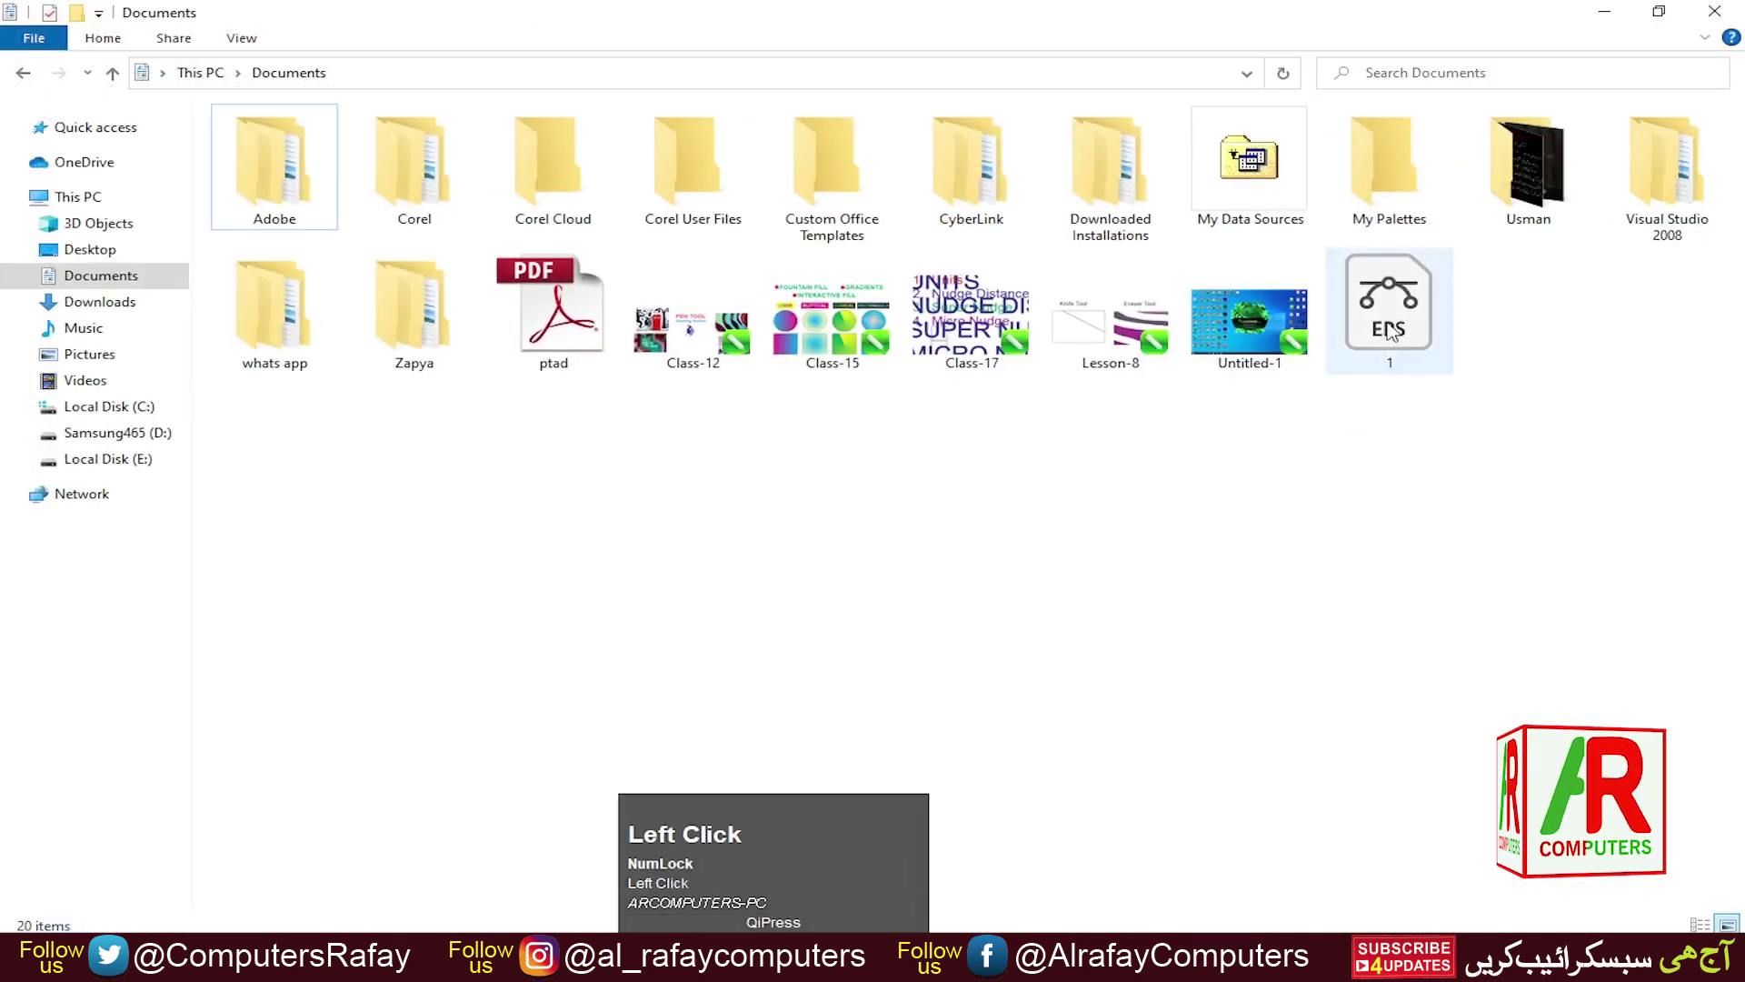
left_click_drag(1388, 331, 792, 424)
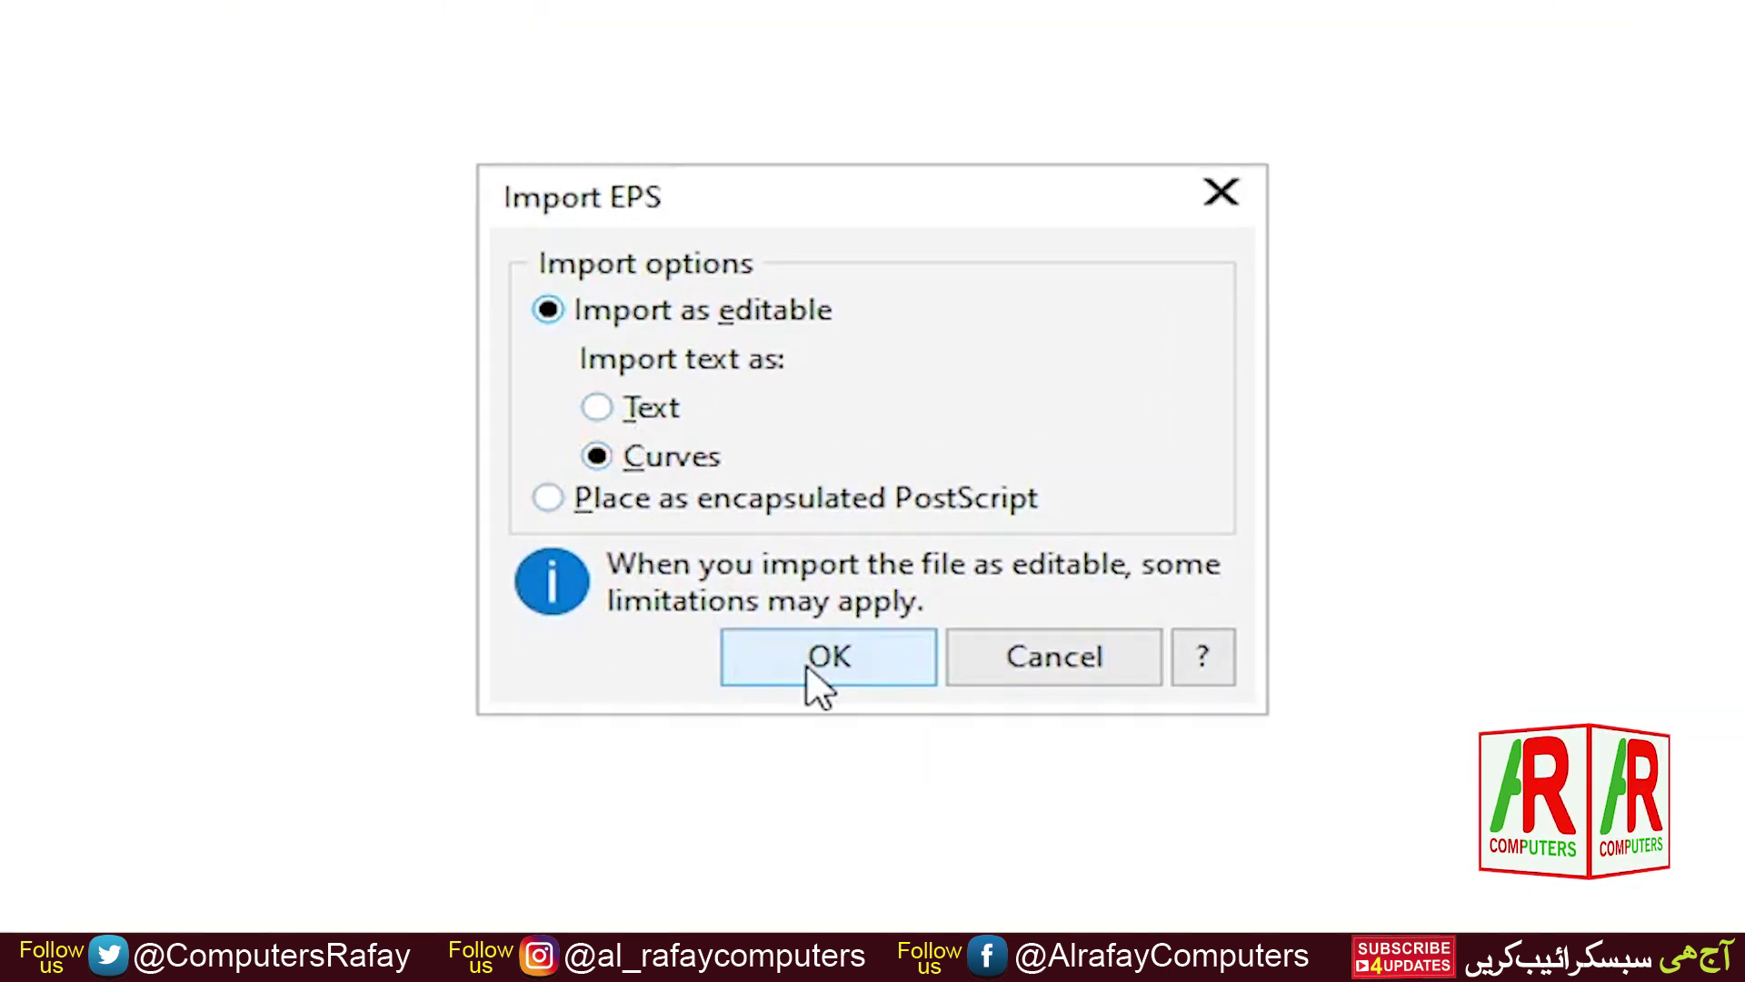
left_click(814, 686)
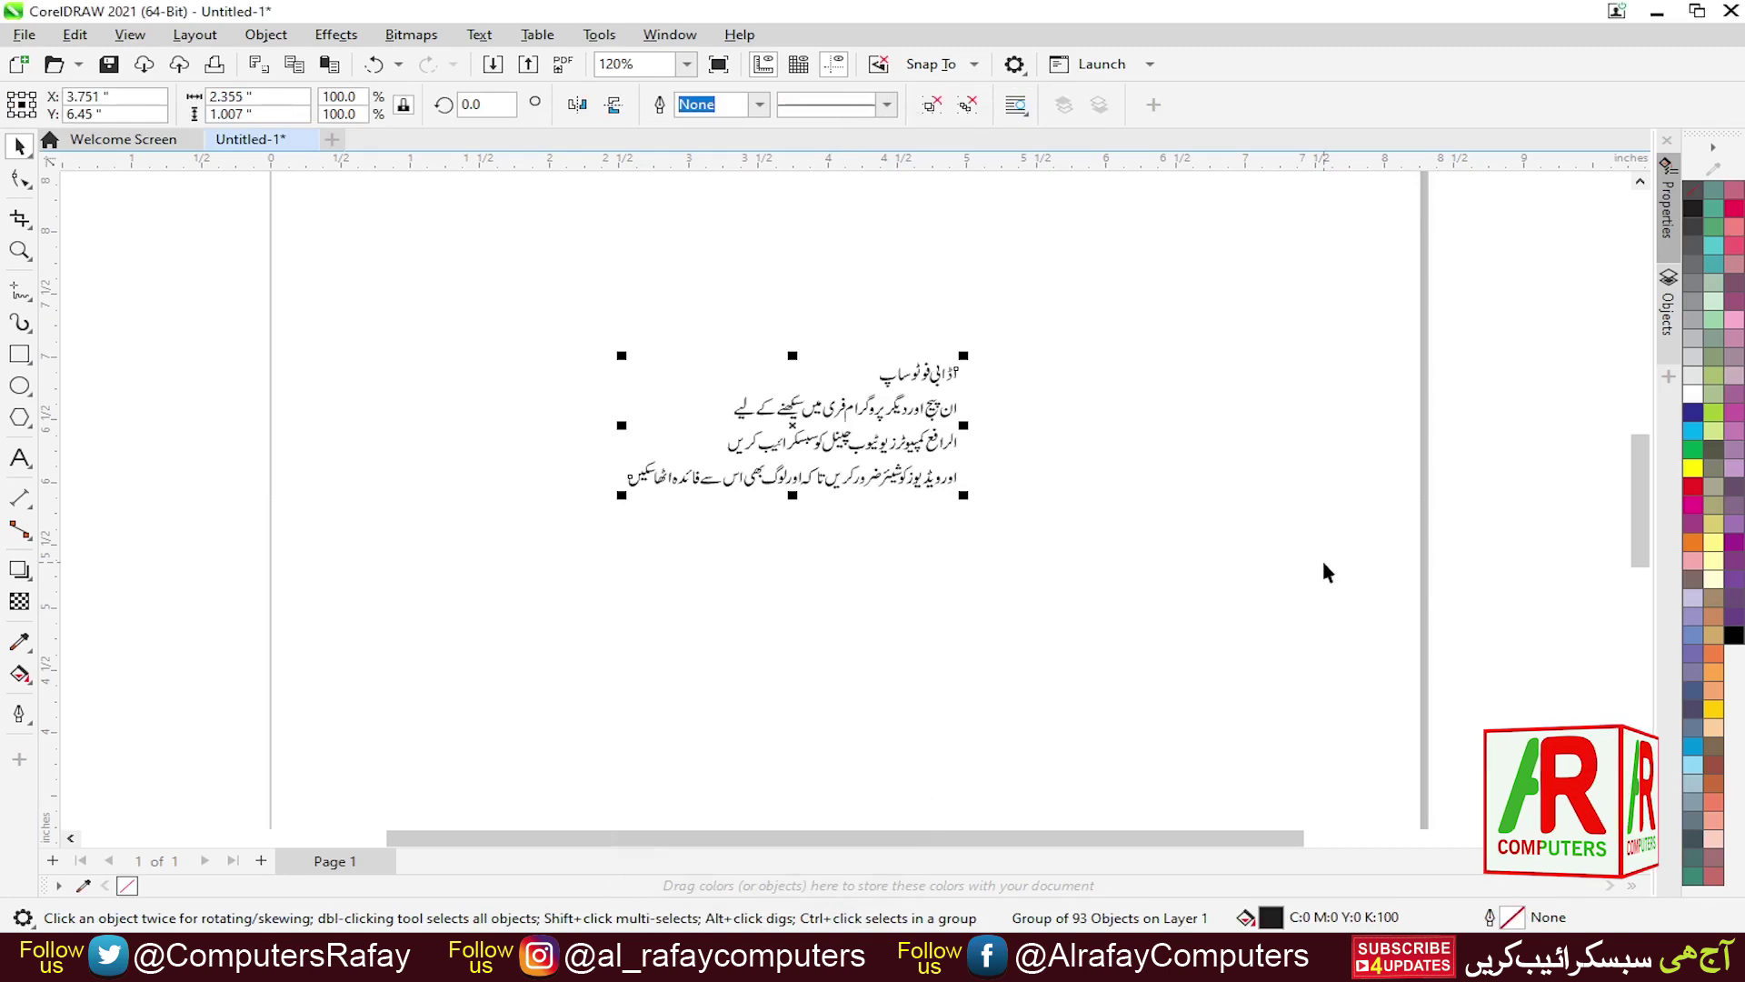
Check the imported EPS text up close and delete it from the page
key("F4")
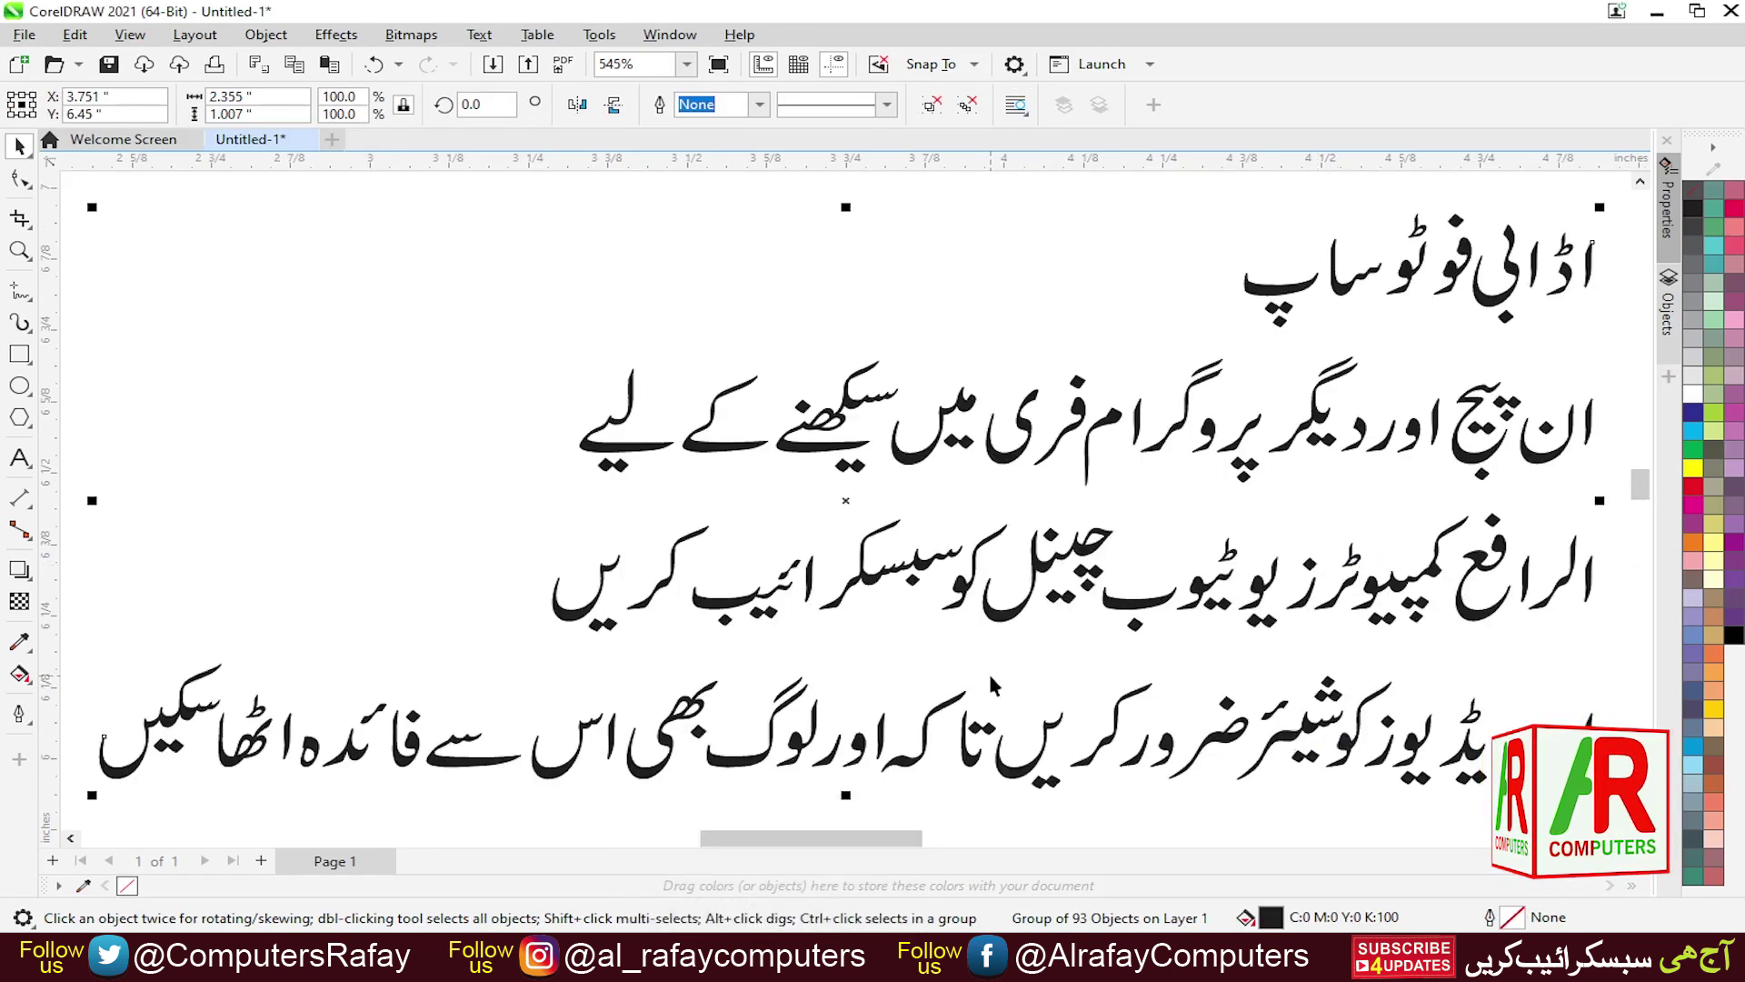
key("Delete")
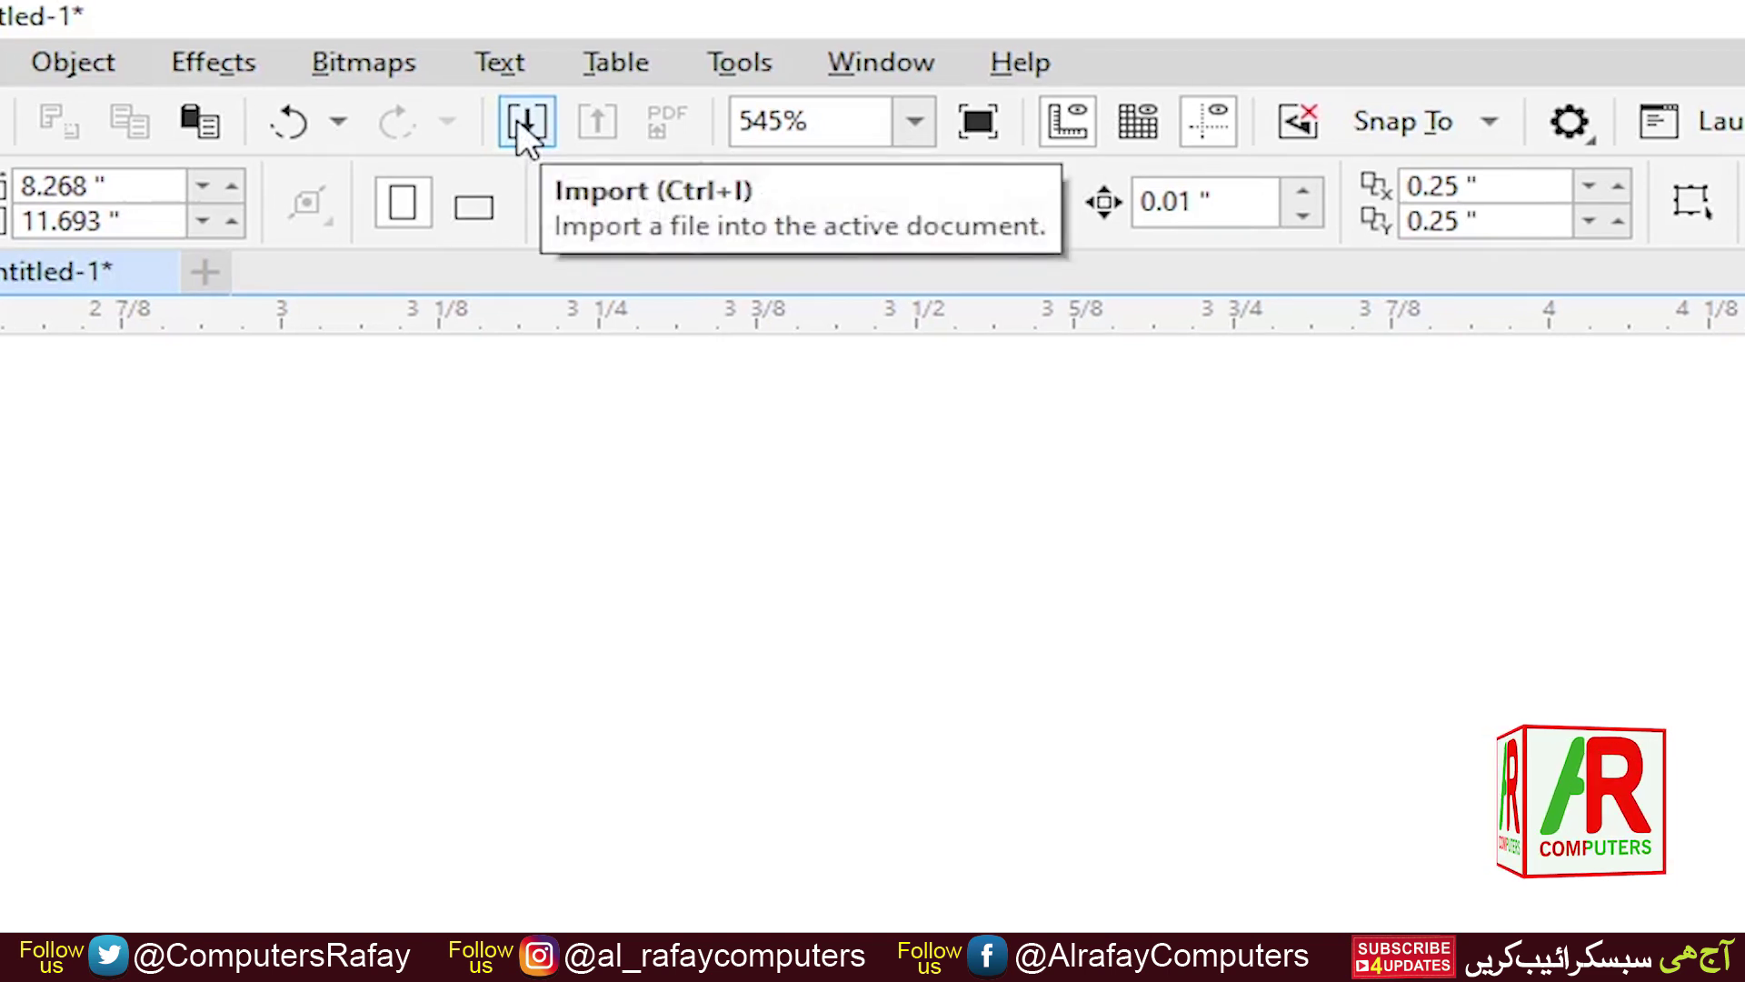
Import 1.eps from the Documents folder as editable with text as curves, and place it on the page at original size
left_click(518, 122)
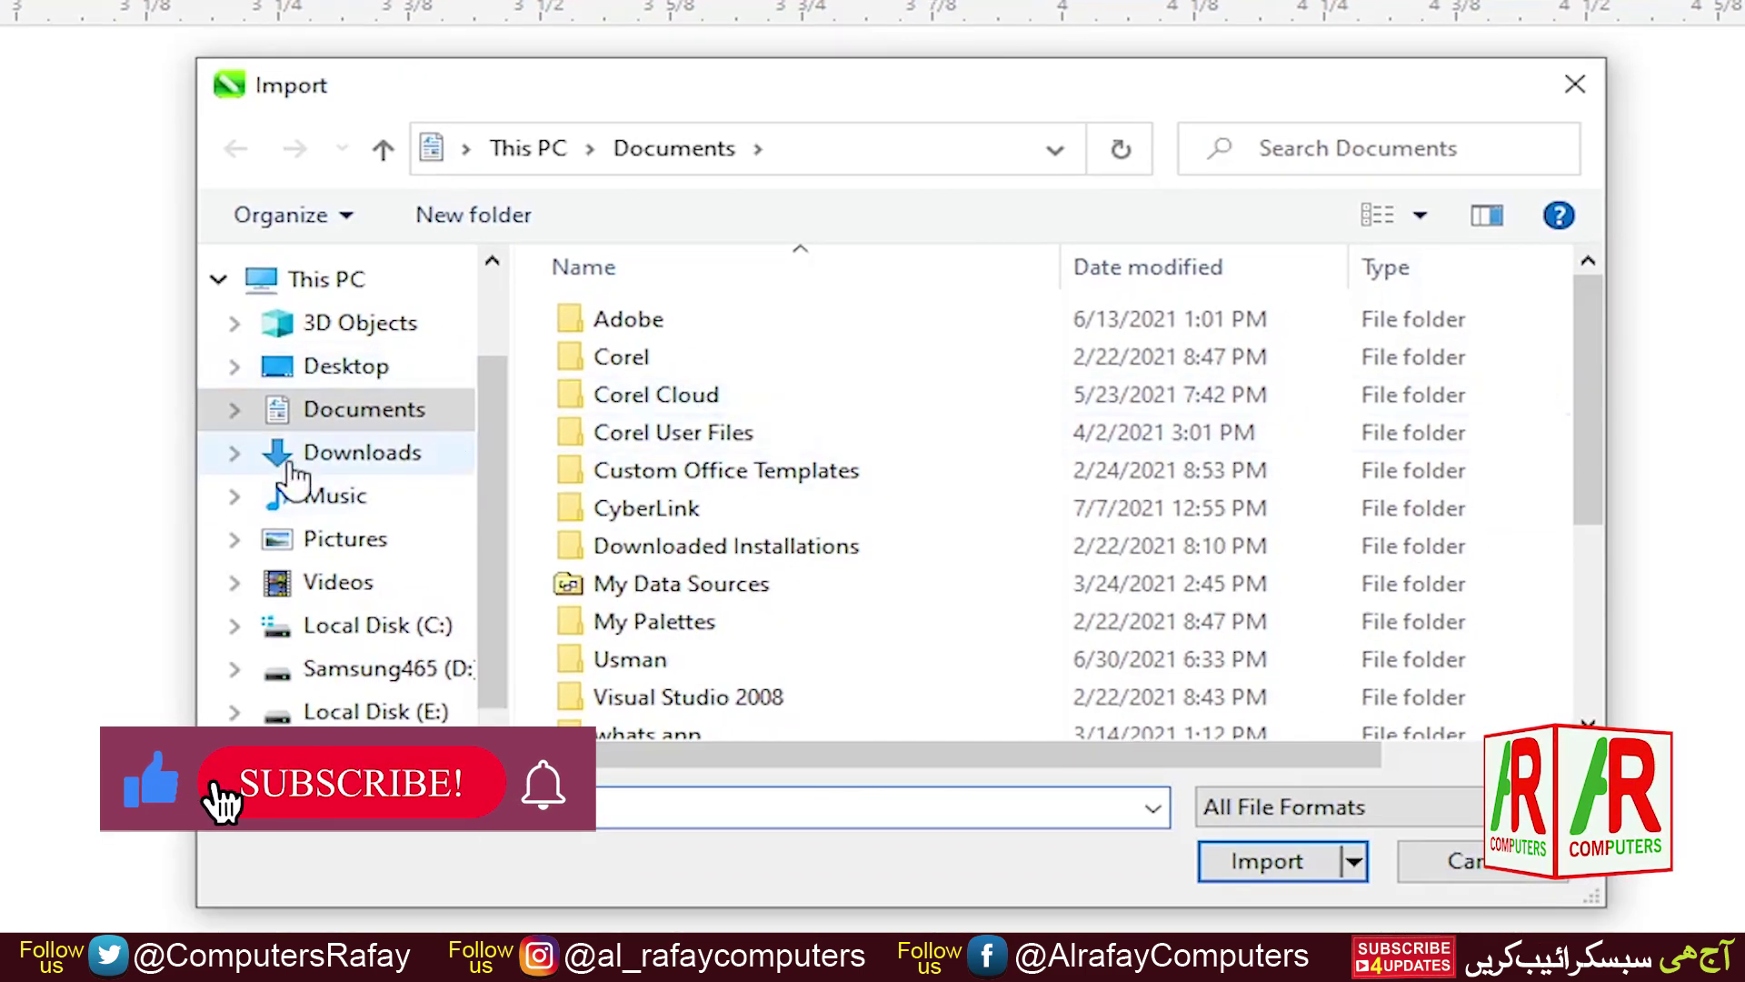
left_click(355, 413)
scroll(922, 482, "down", 3)
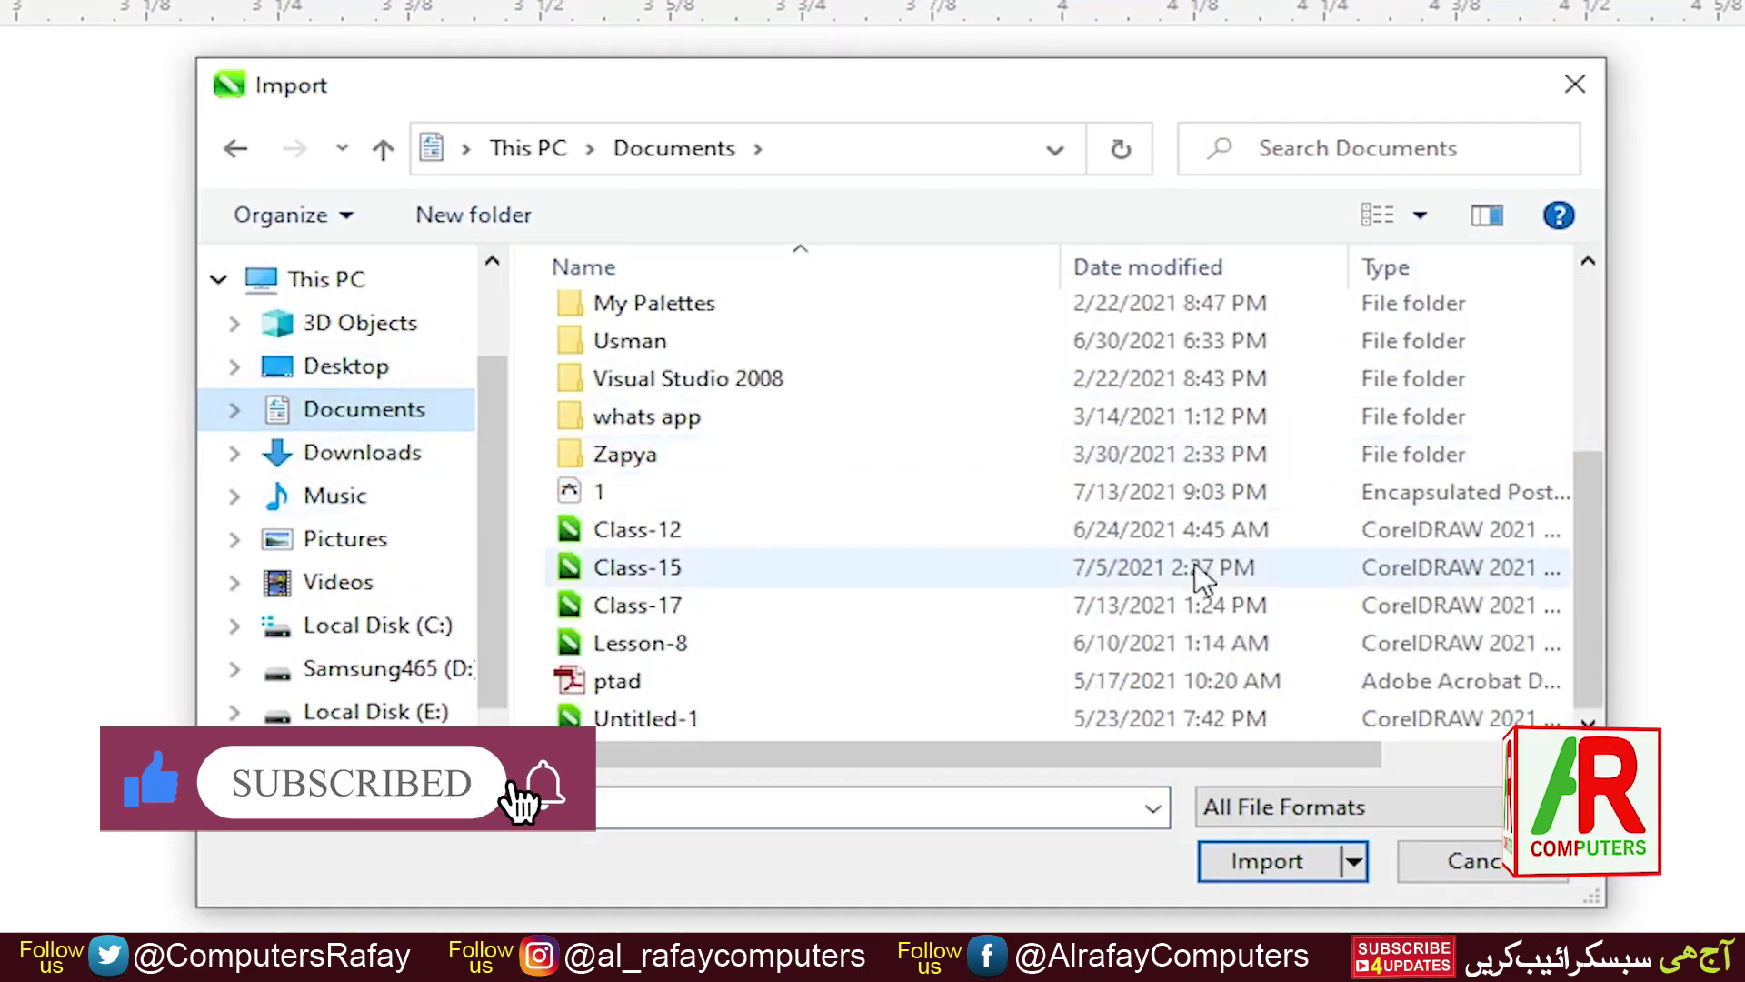
left_click(593, 509)
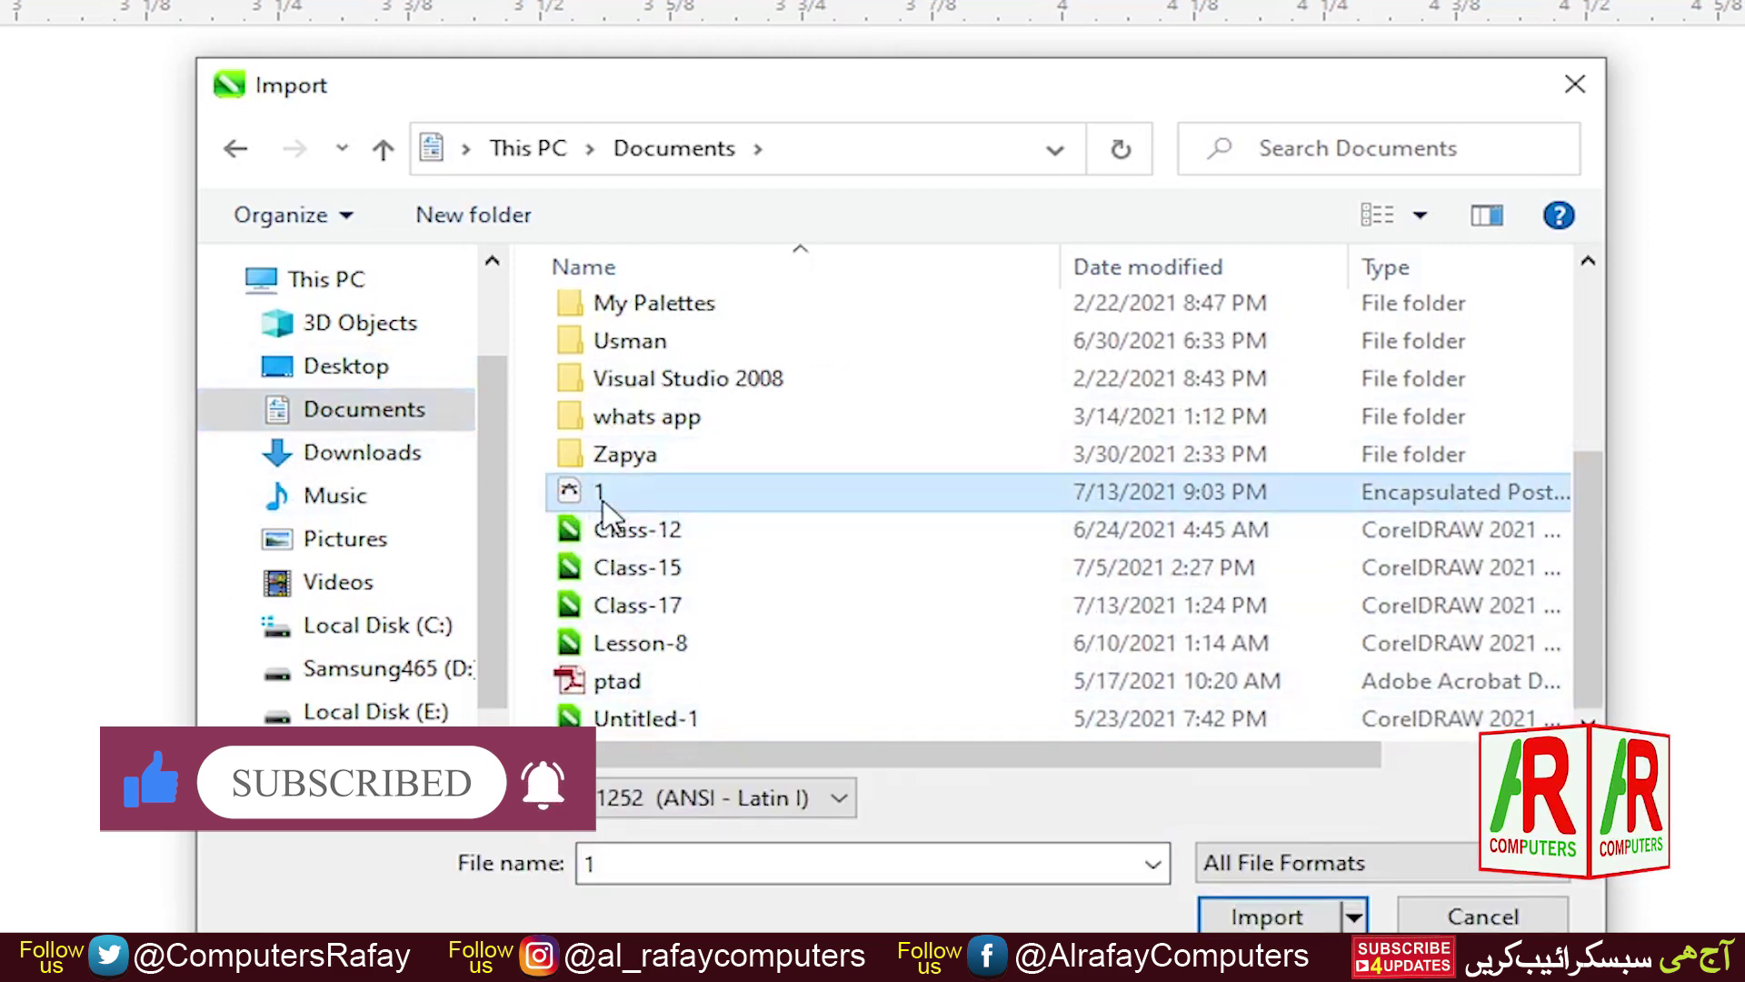
left_click(1264, 916)
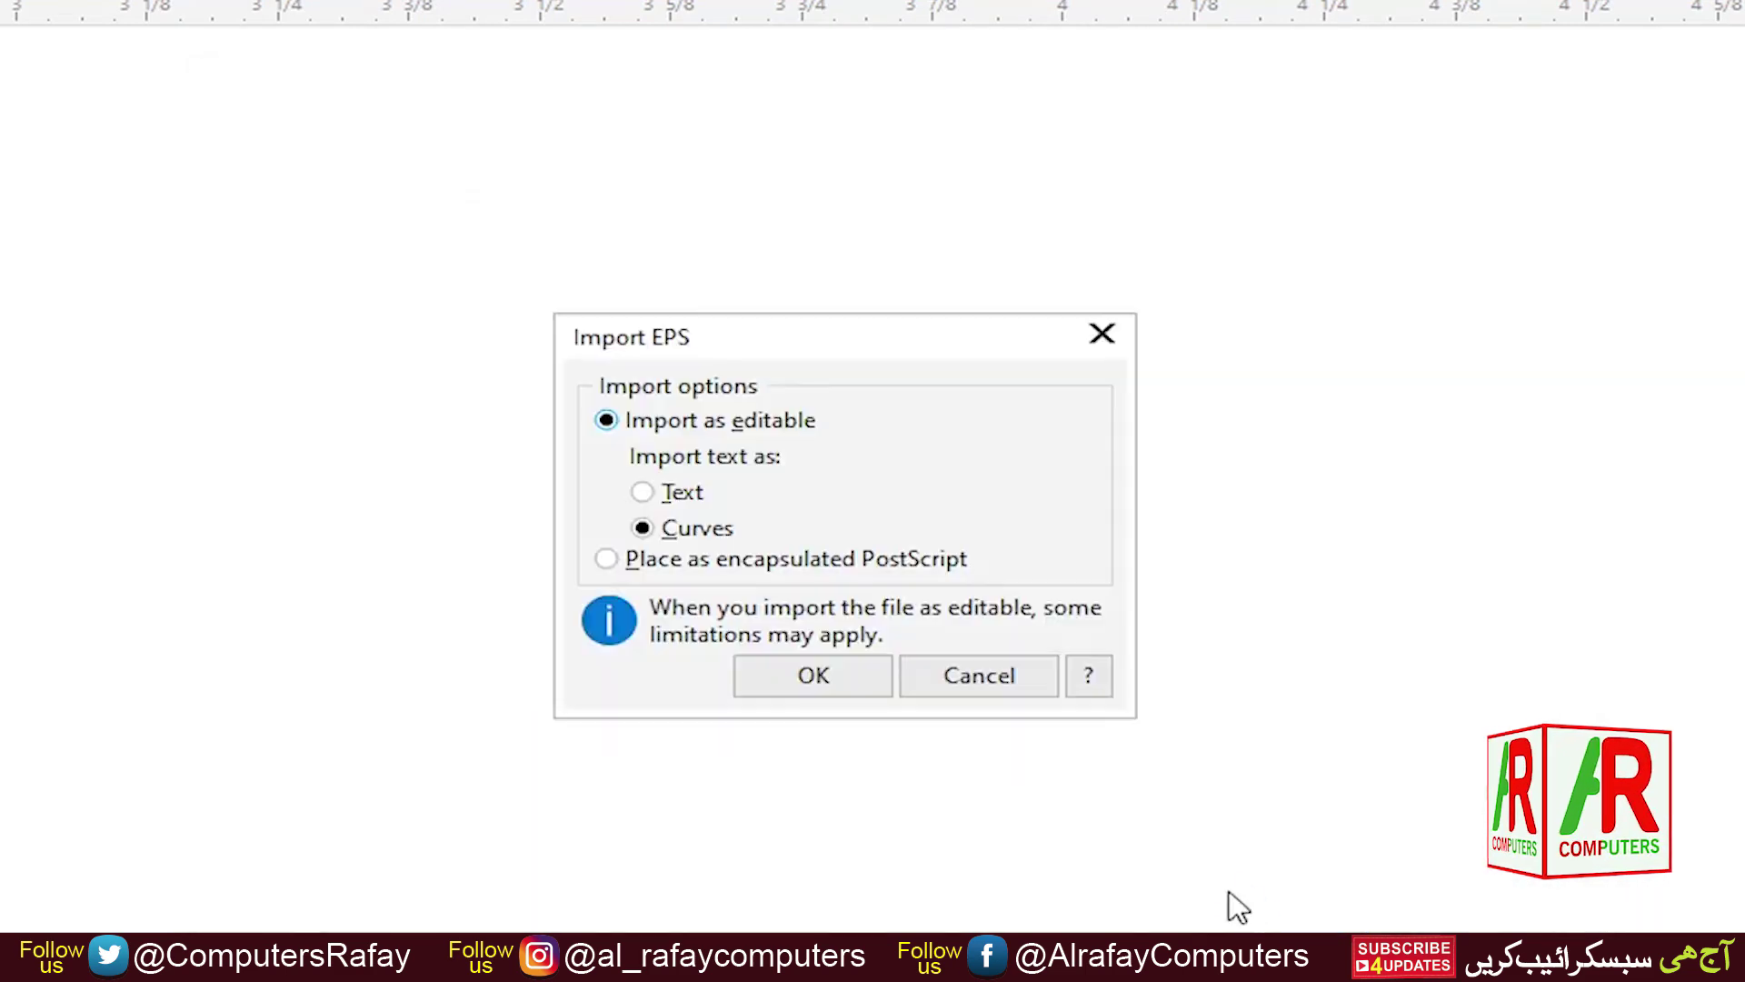
left_click(837, 676)
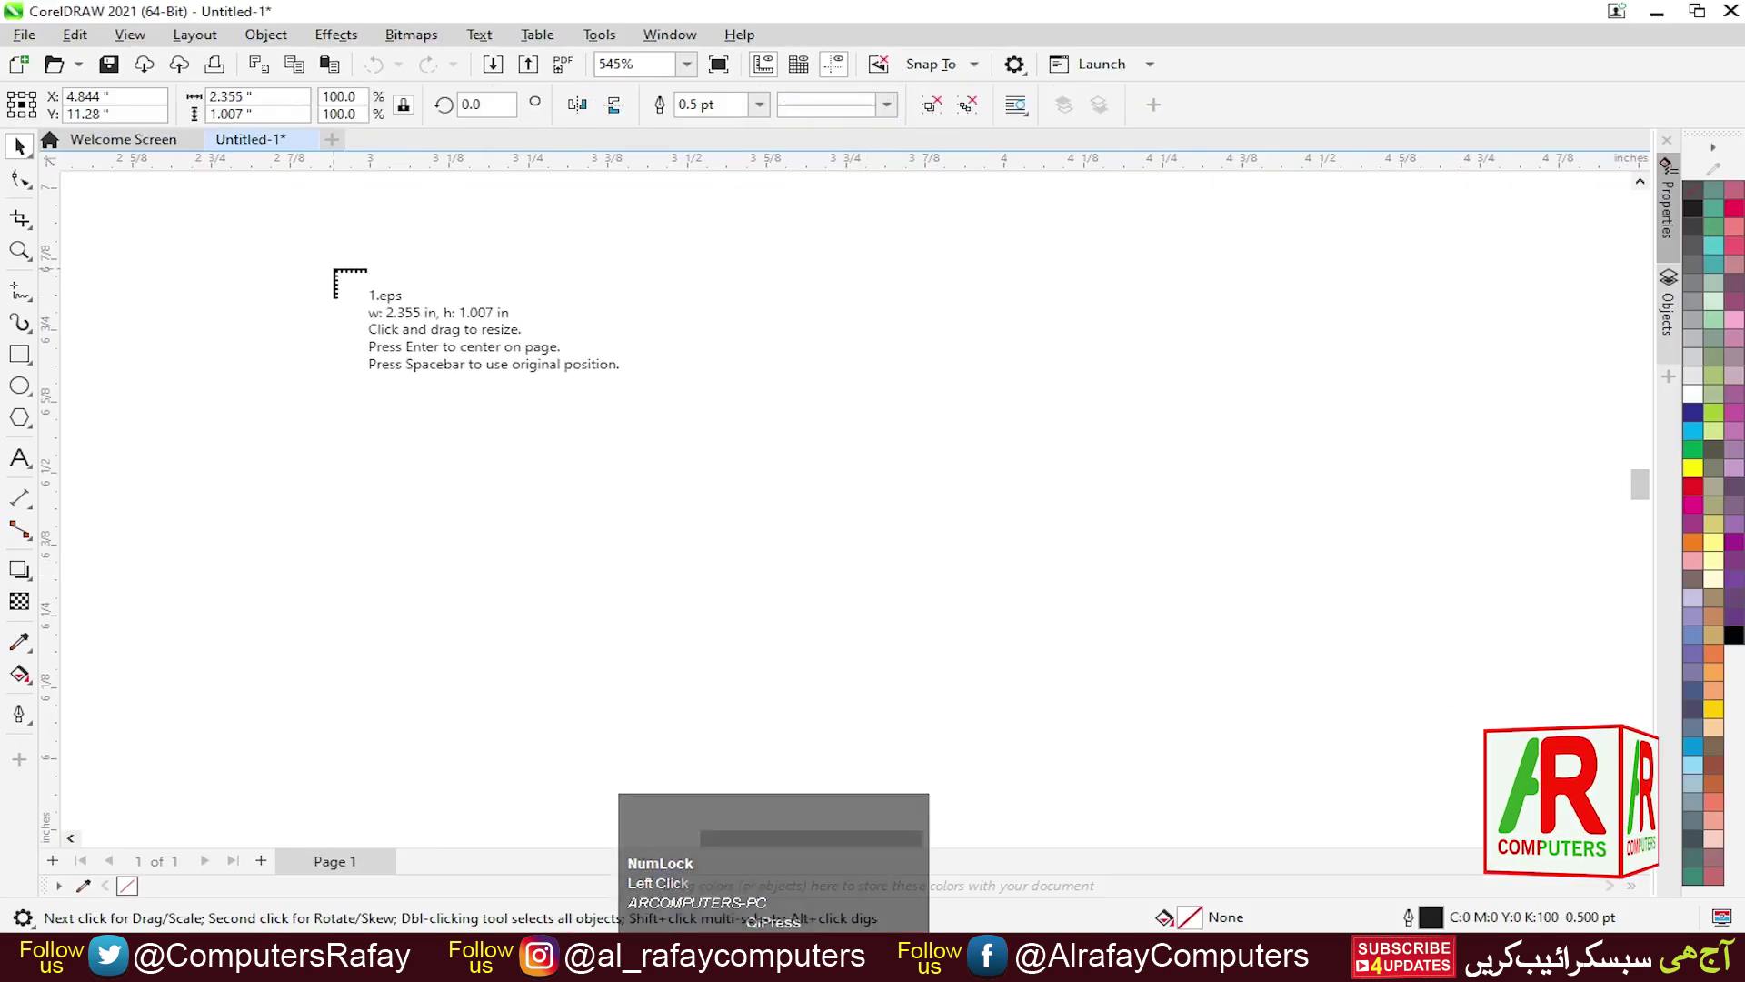
left_click(454, 291)
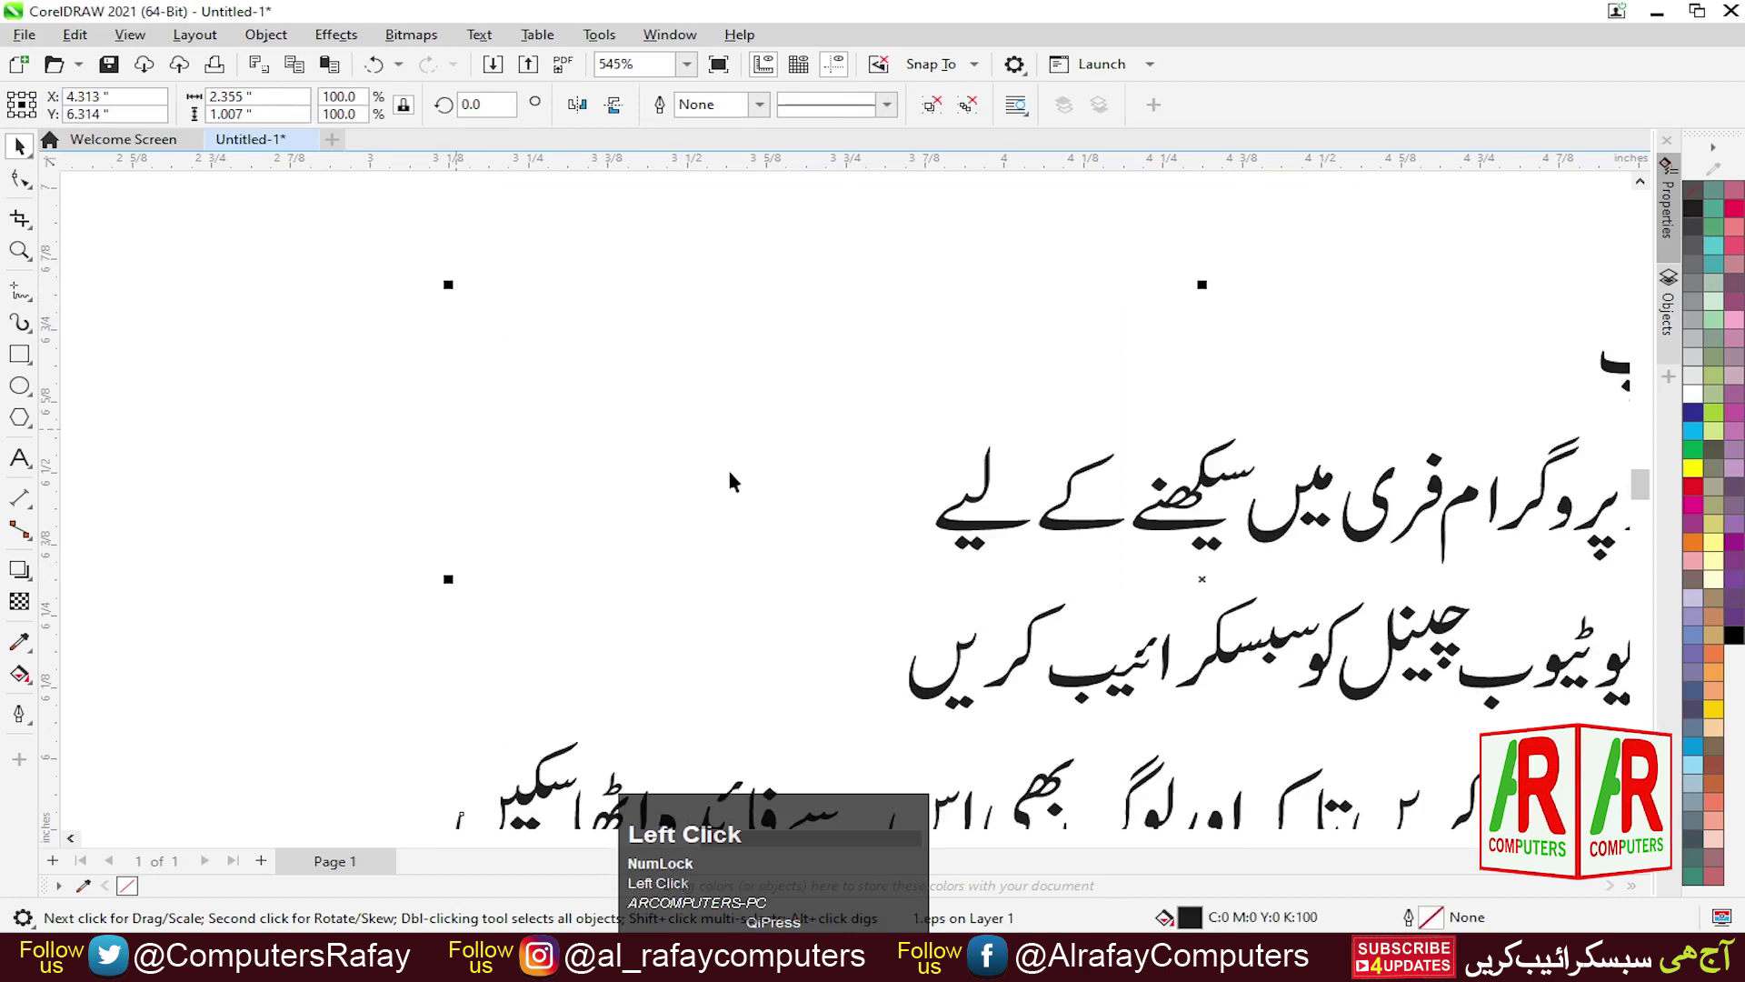
Fit the imported text in view, switch to the InPage window with the two-line Urdu document, and start a page export
key("F4")
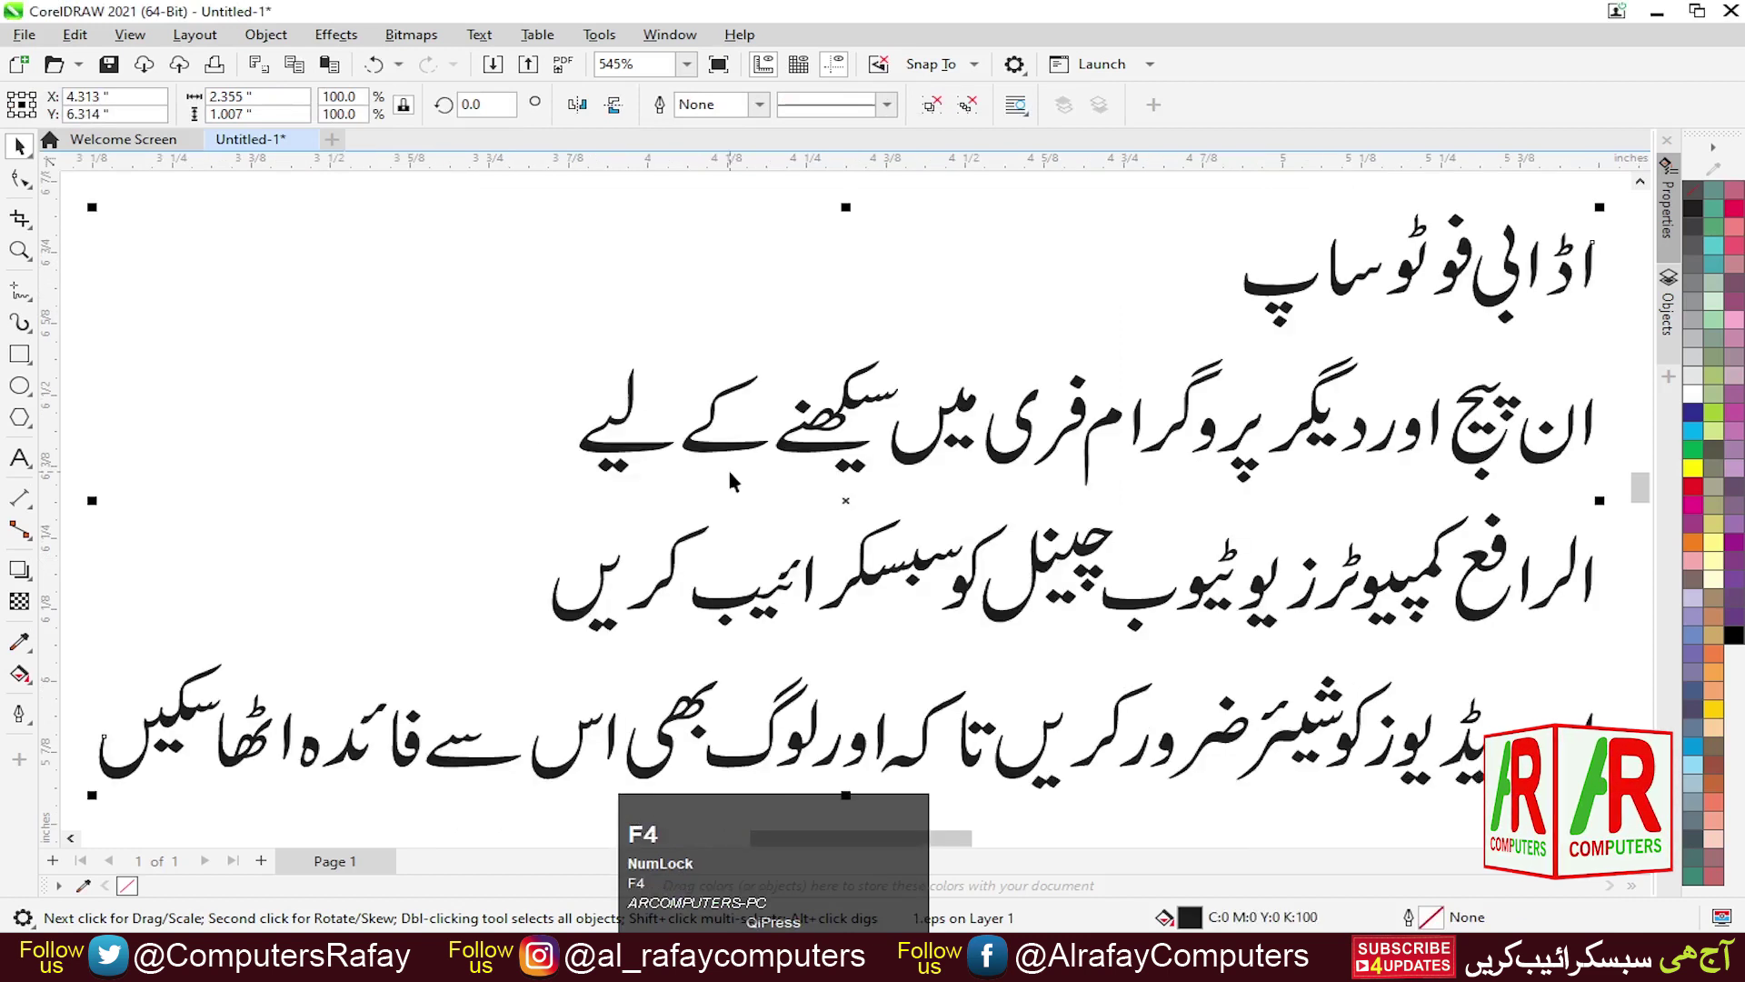
left_click(1050, 810)
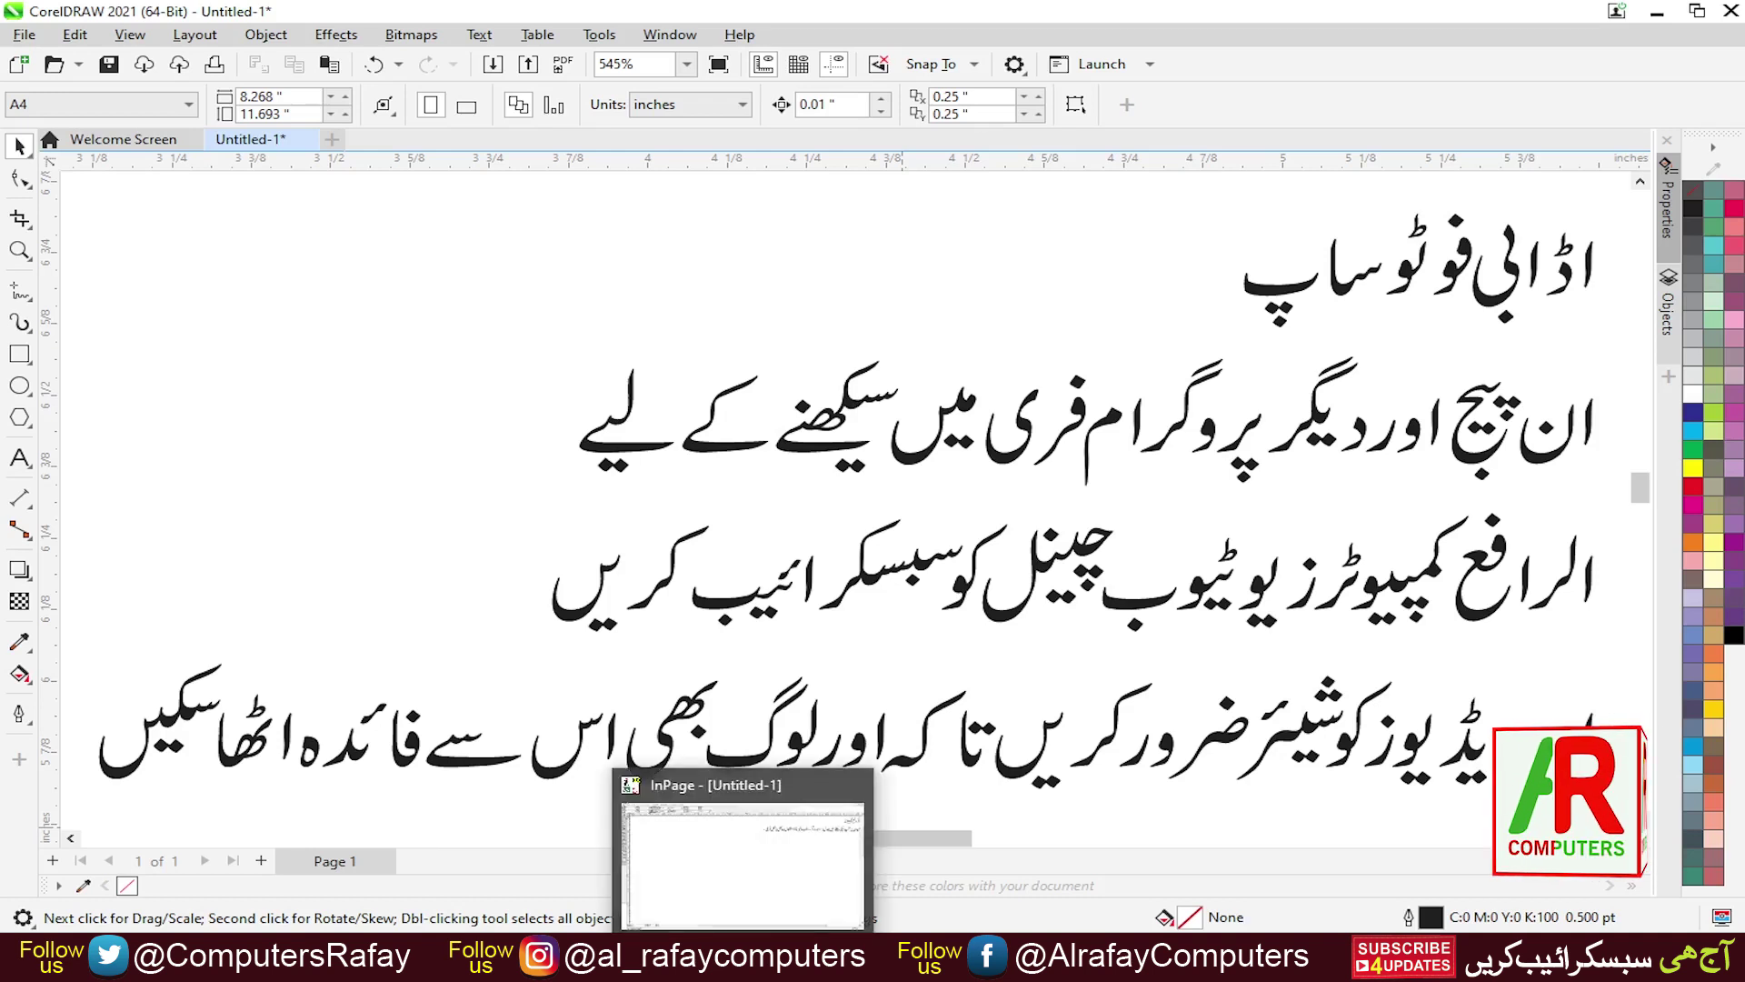
left_click(742, 966)
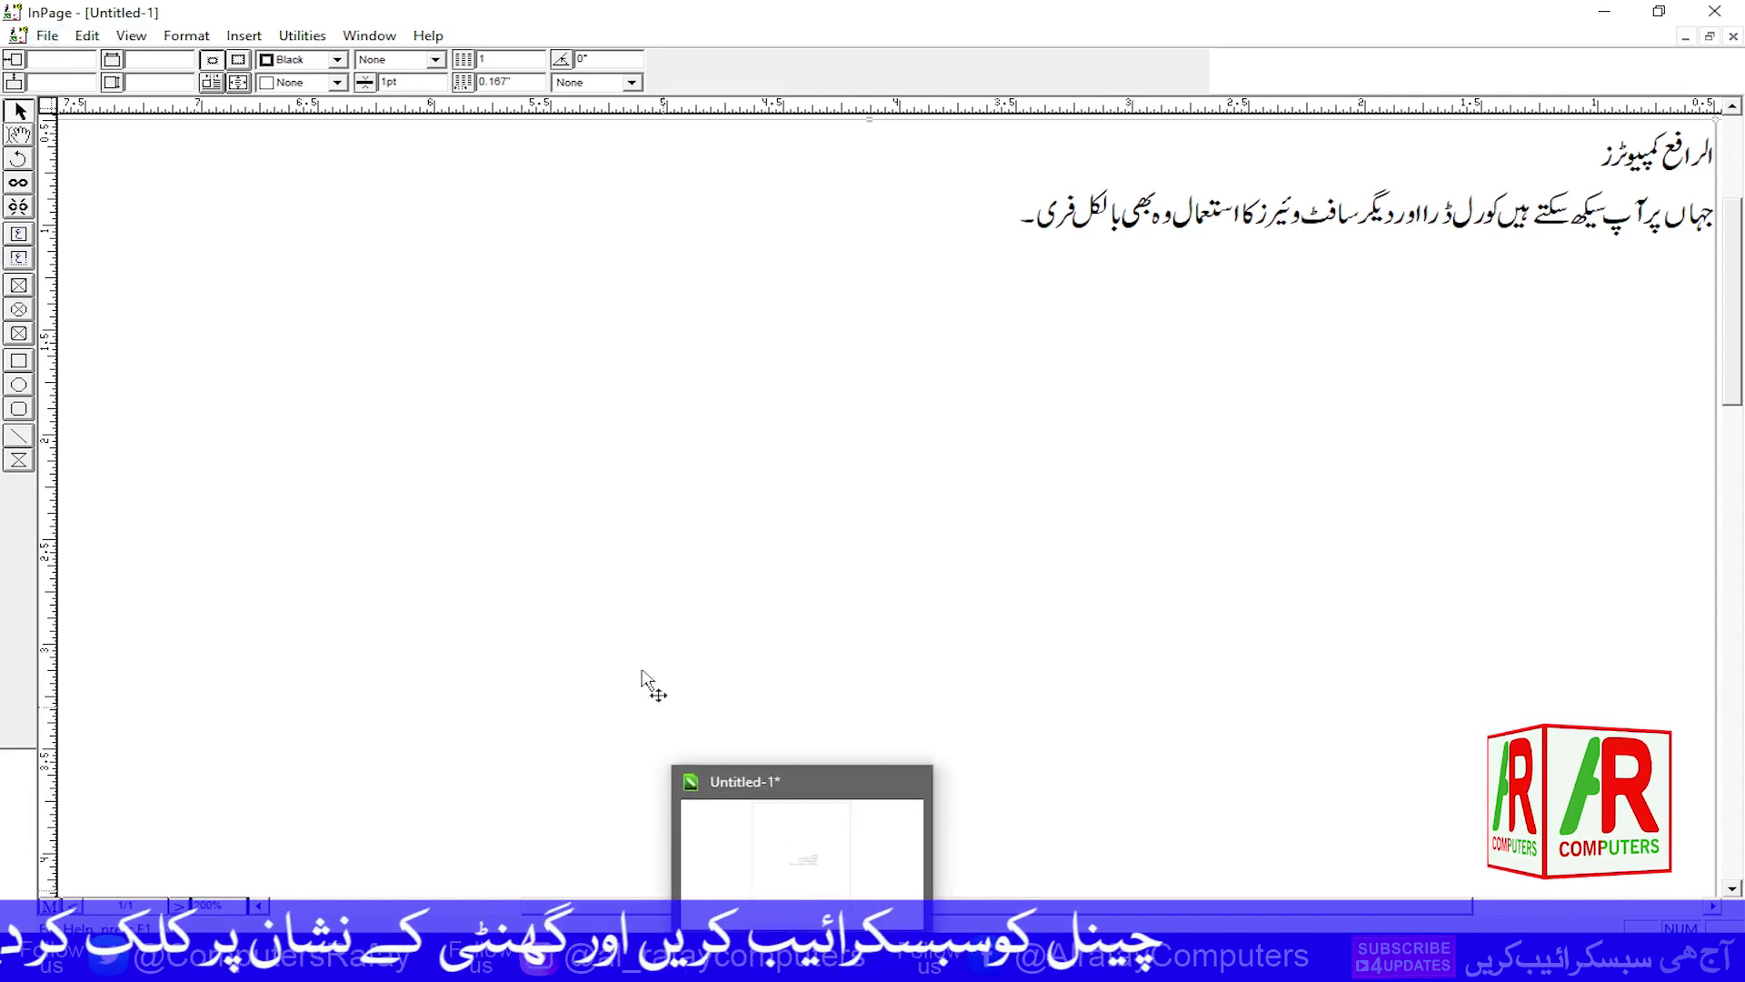
left_click(46, 35)
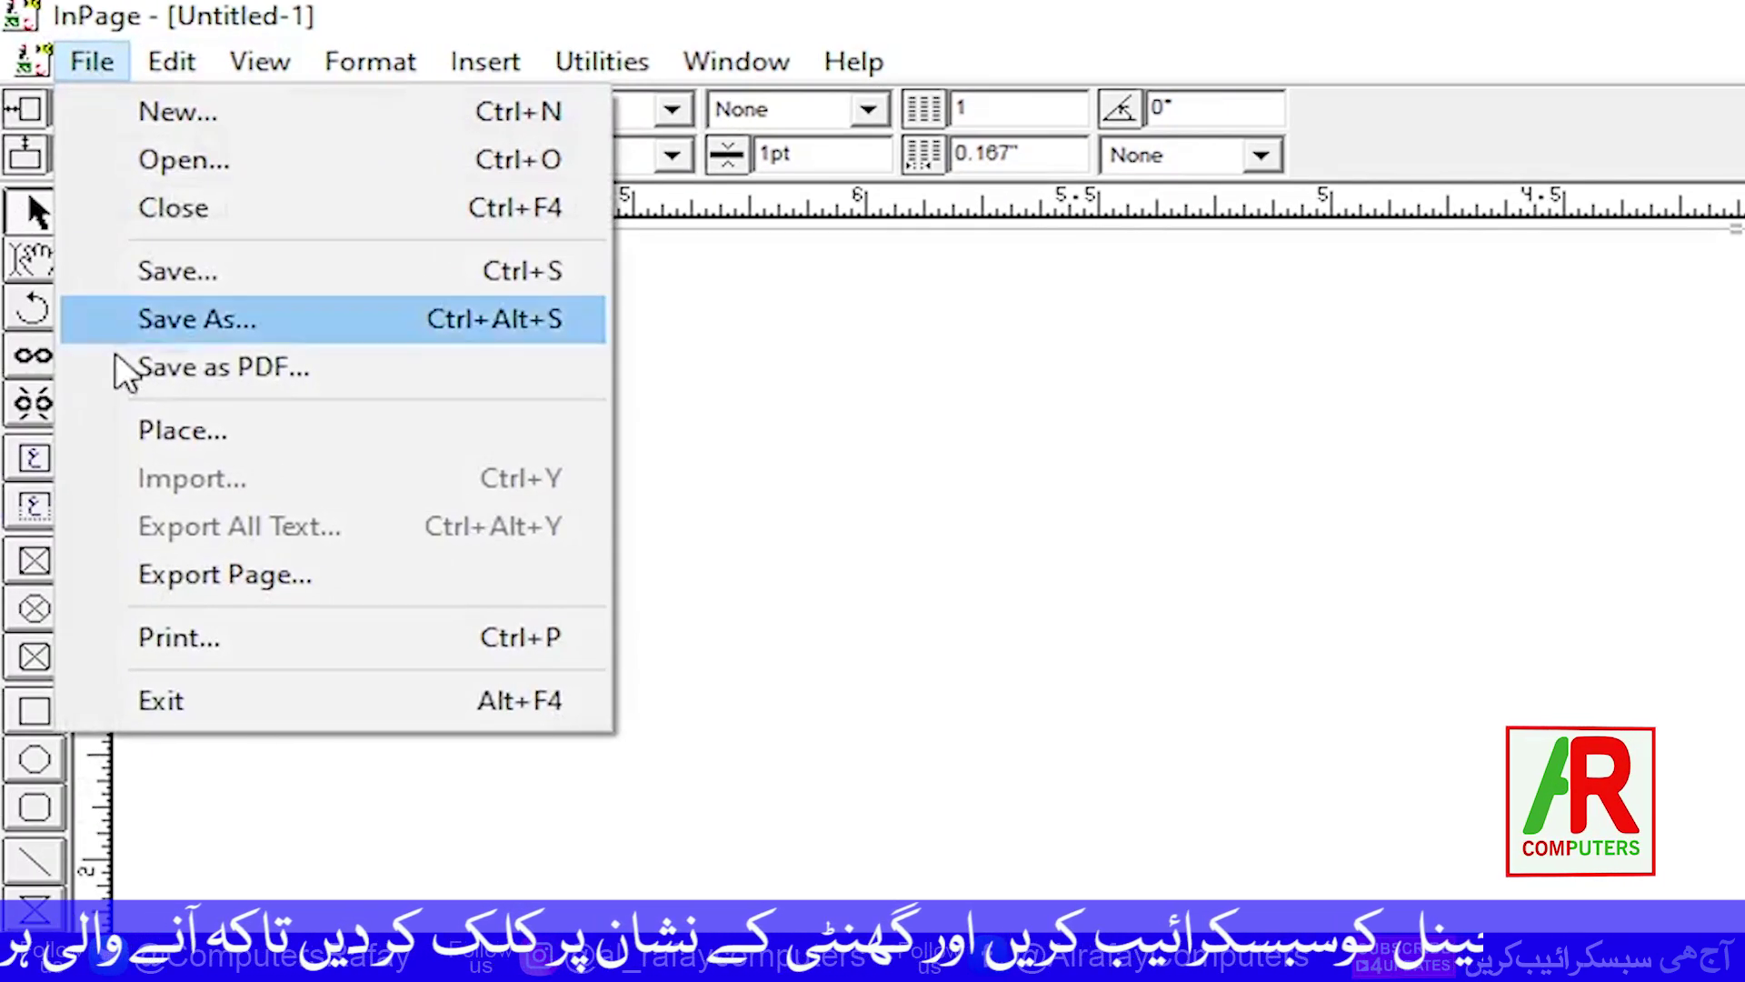
left_click(227, 576)
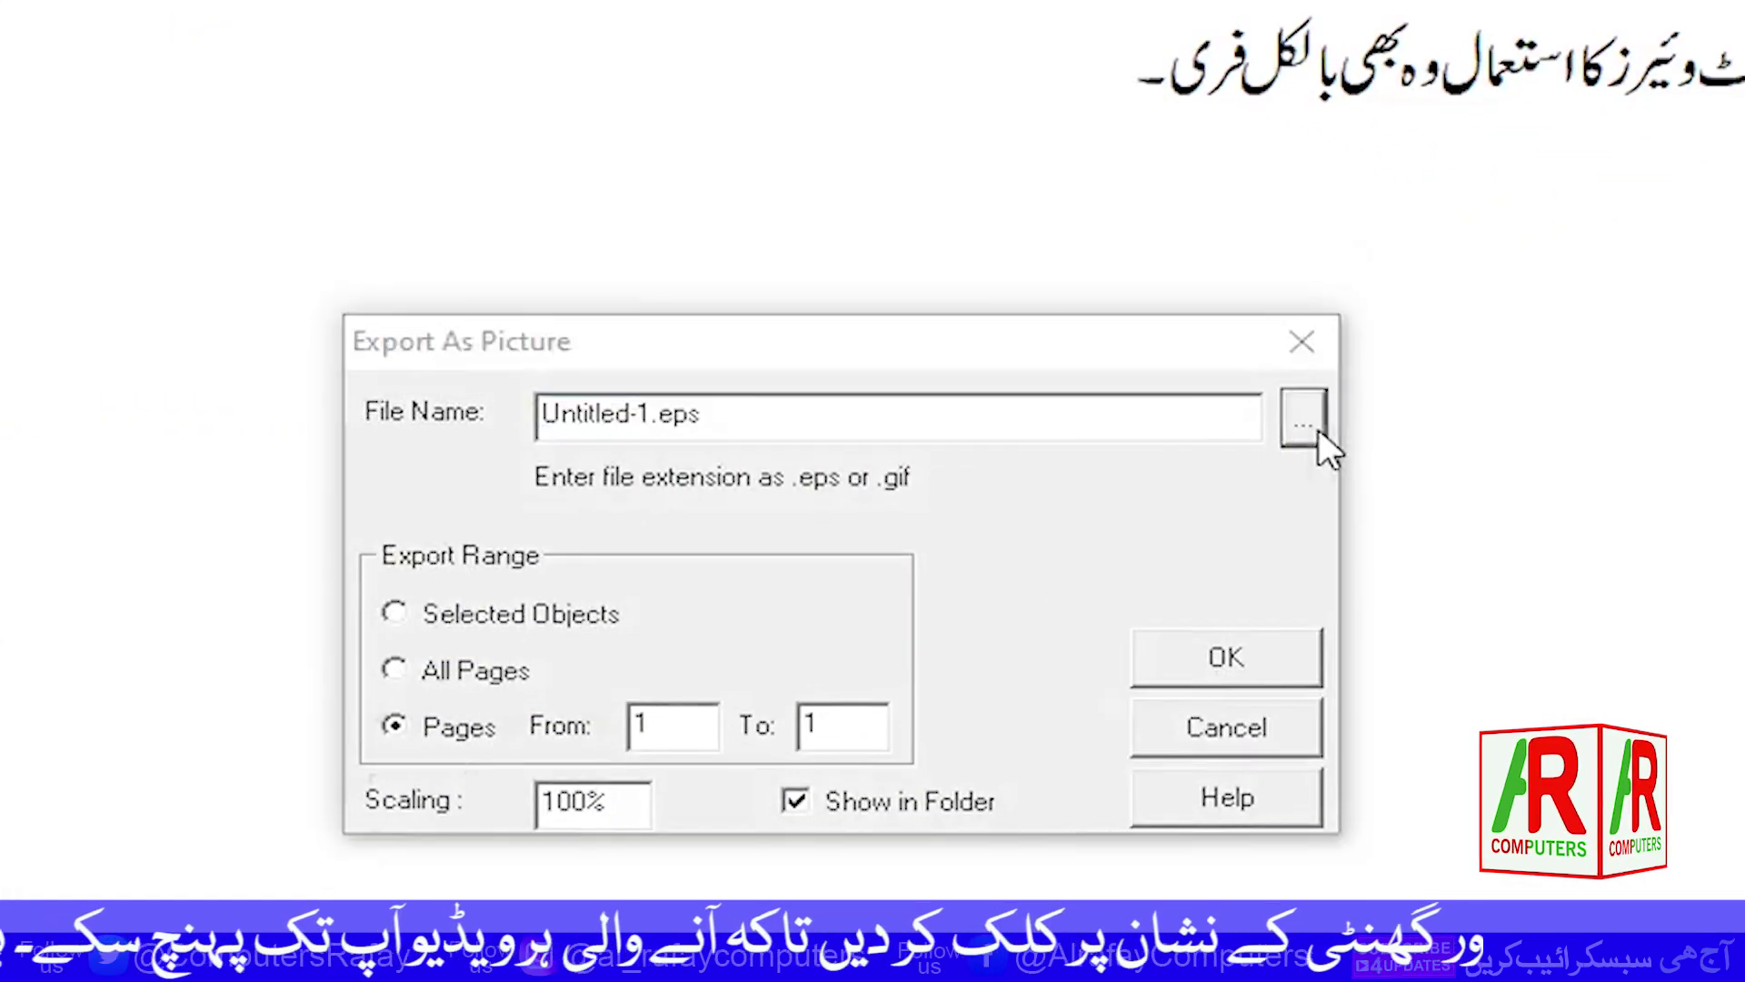
Name the export 0 in the Documents folder, set its type to EPS, save it and complete the page export
left_click(1727, 589)
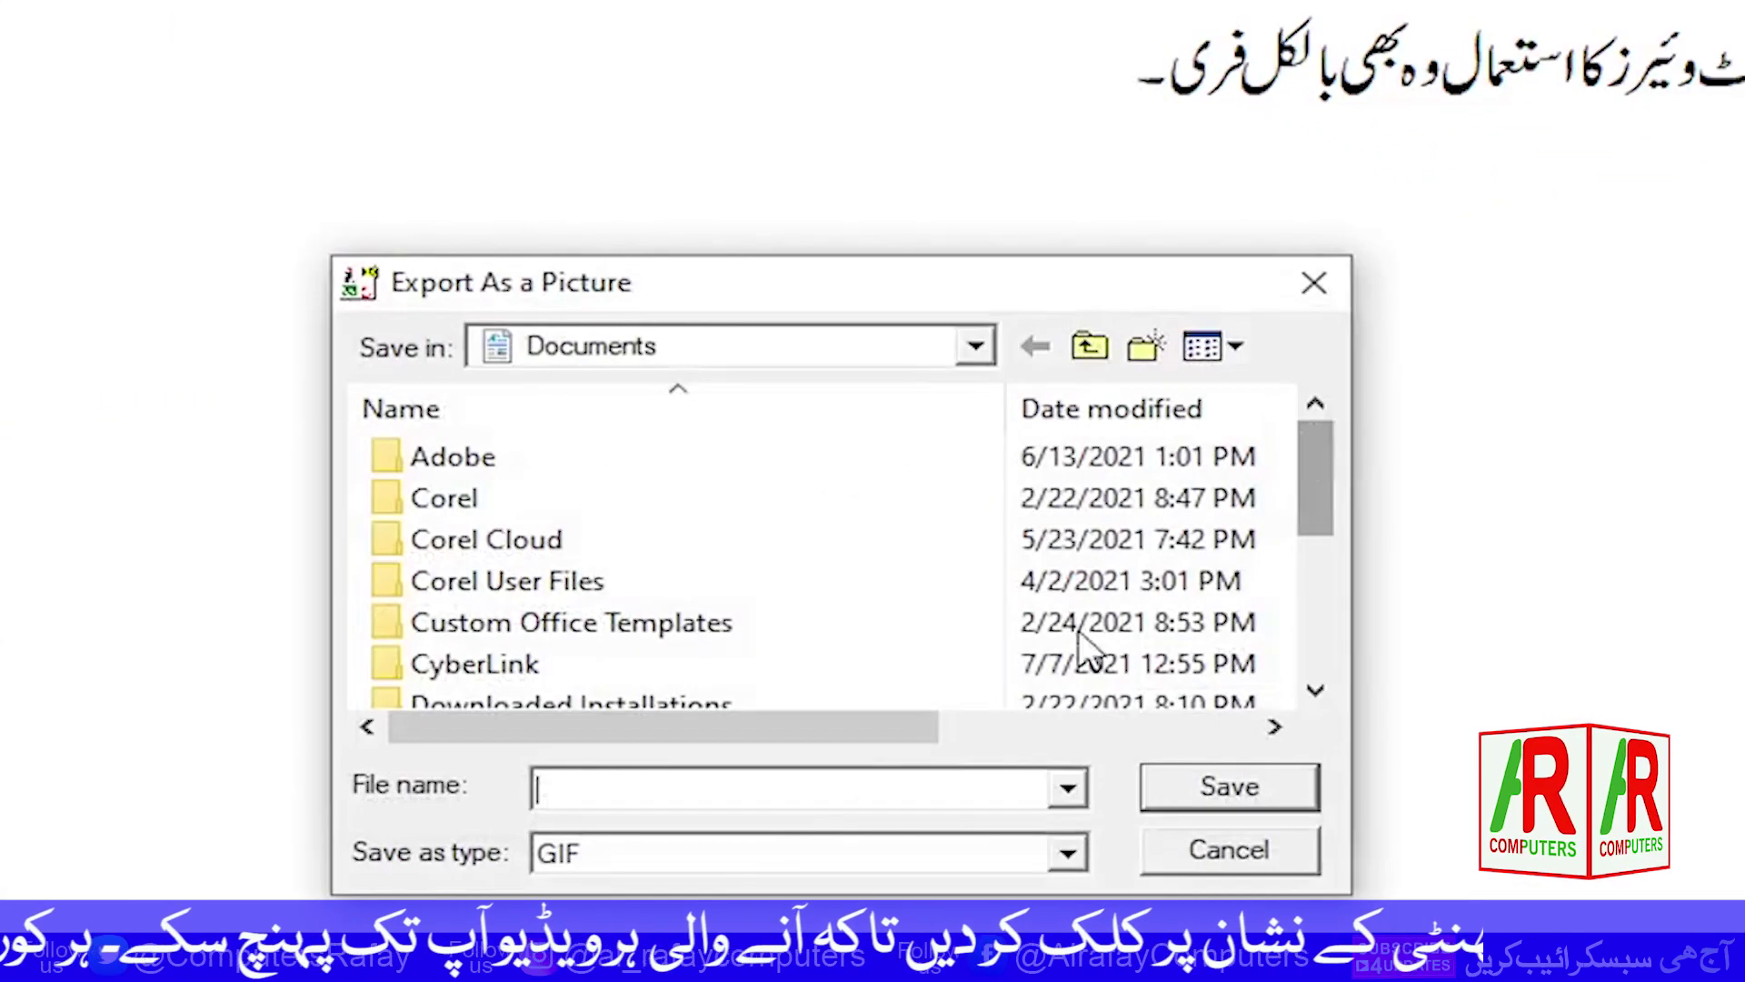
left_click(744, 858)
left_click(745, 918)
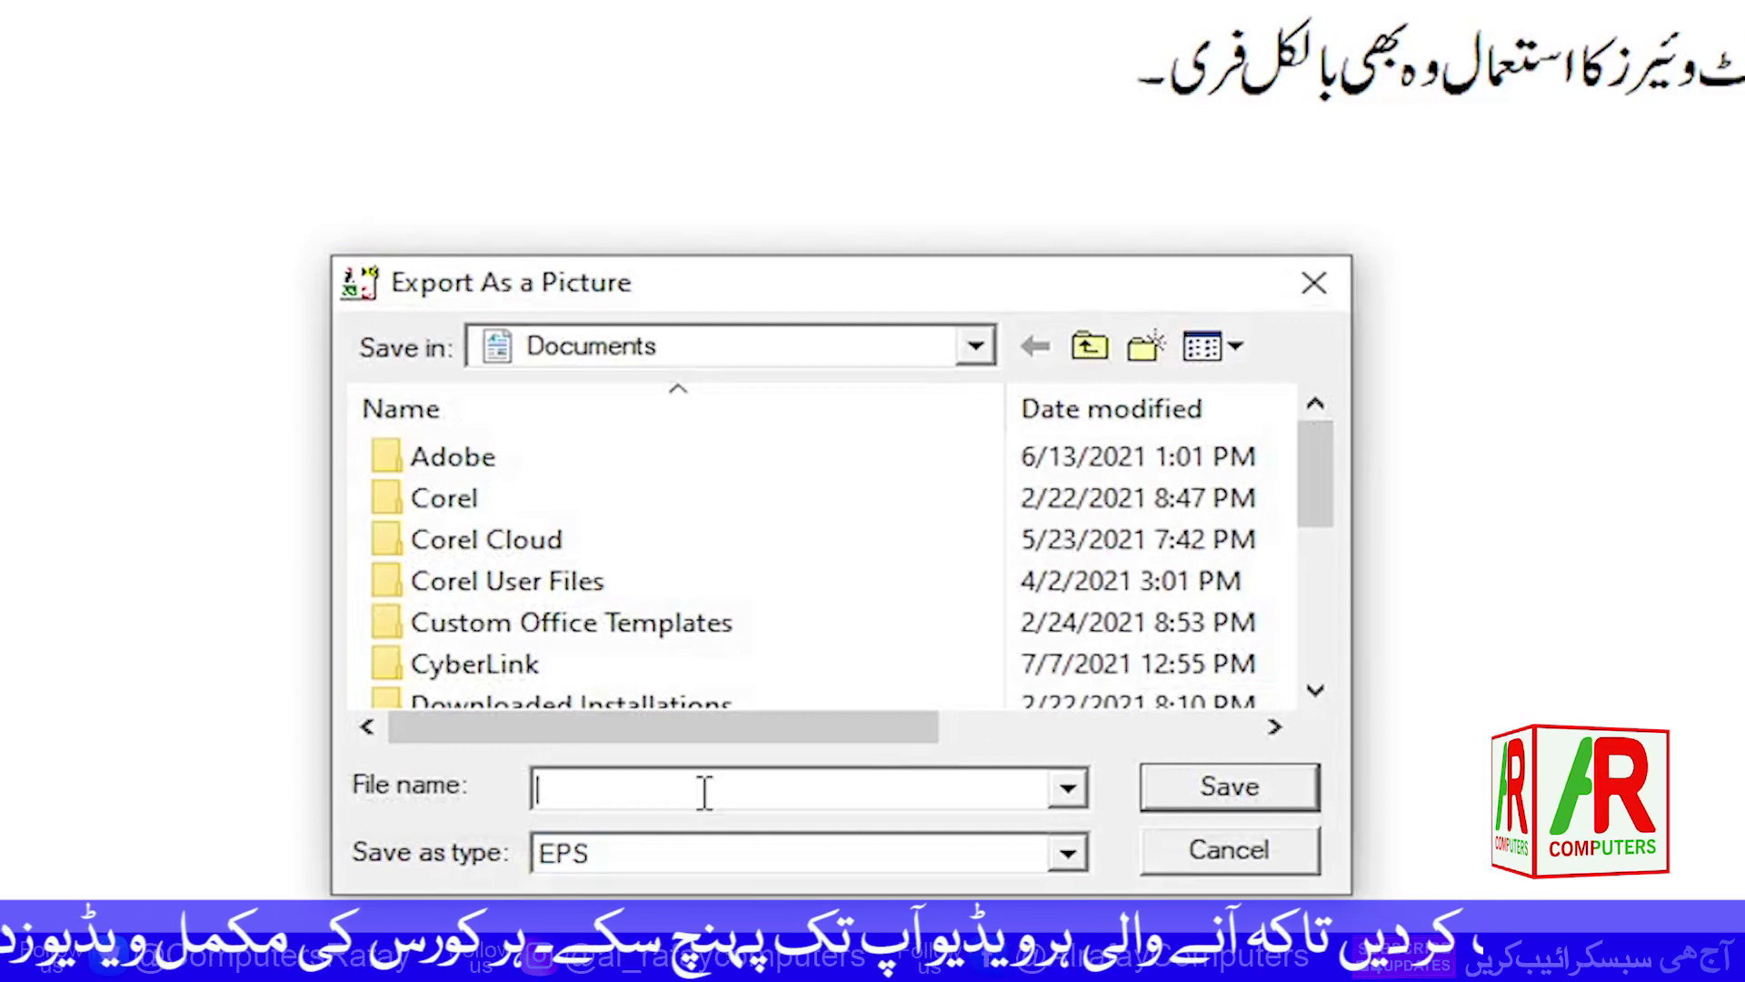
left_click(704, 791)
type("0")
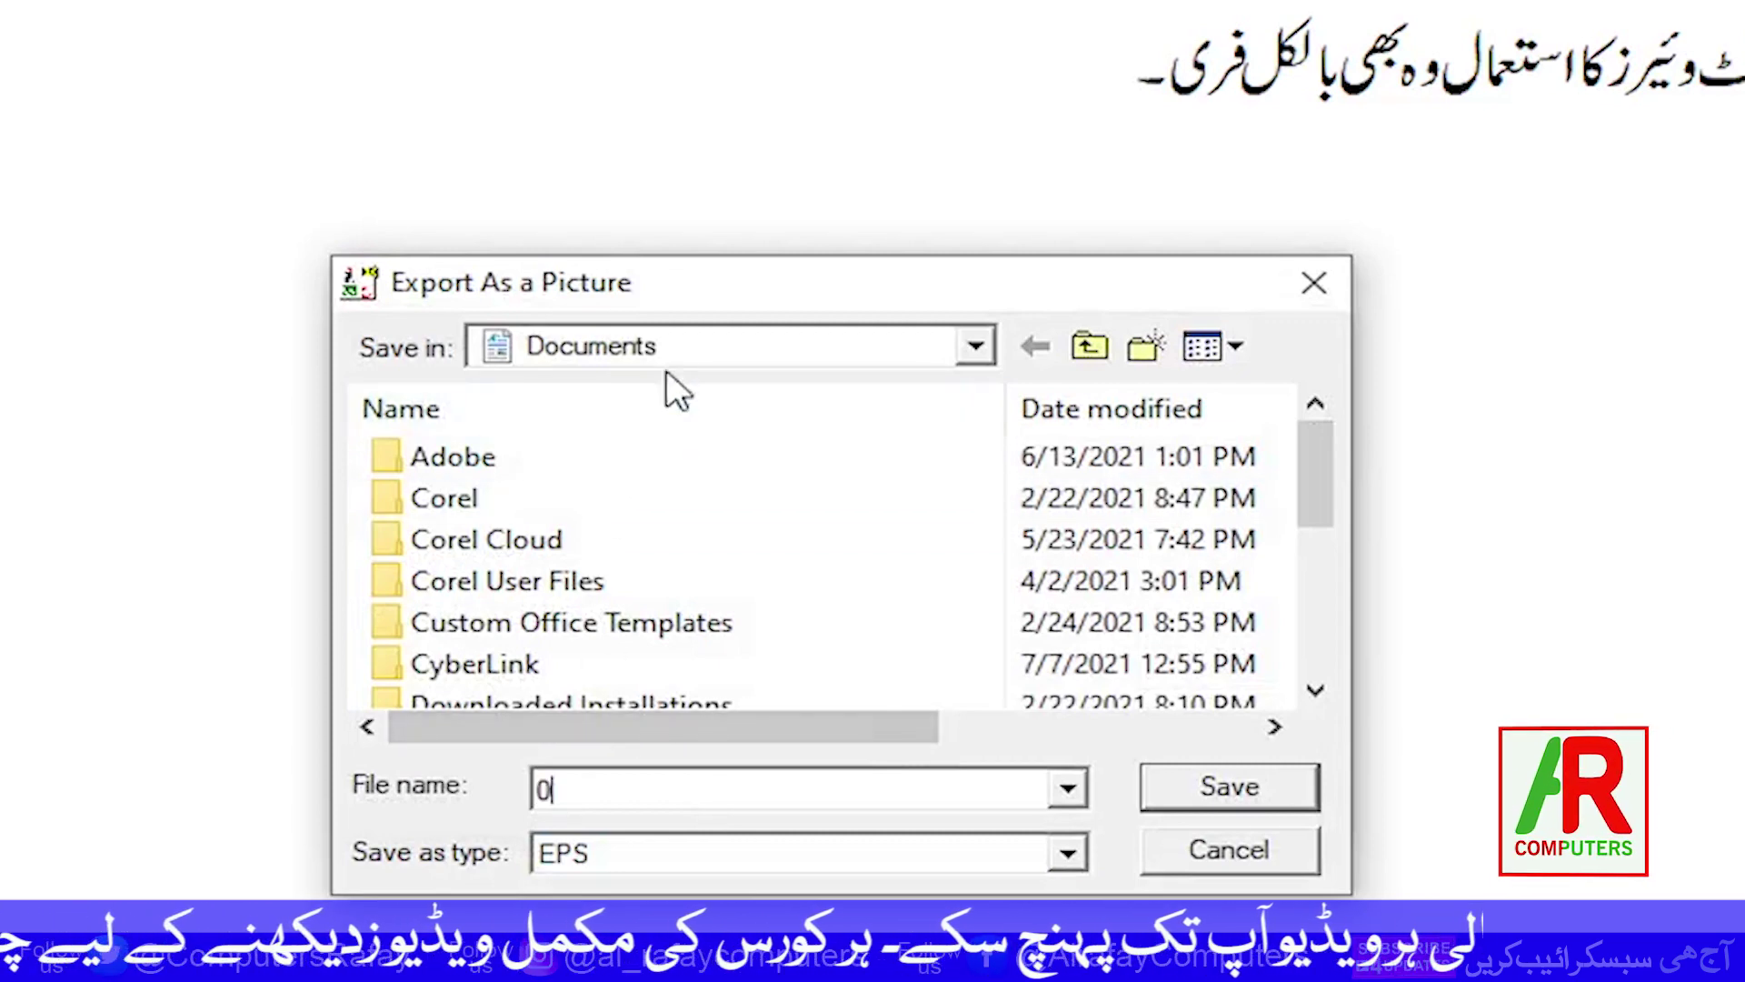
left_click(1242, 804)
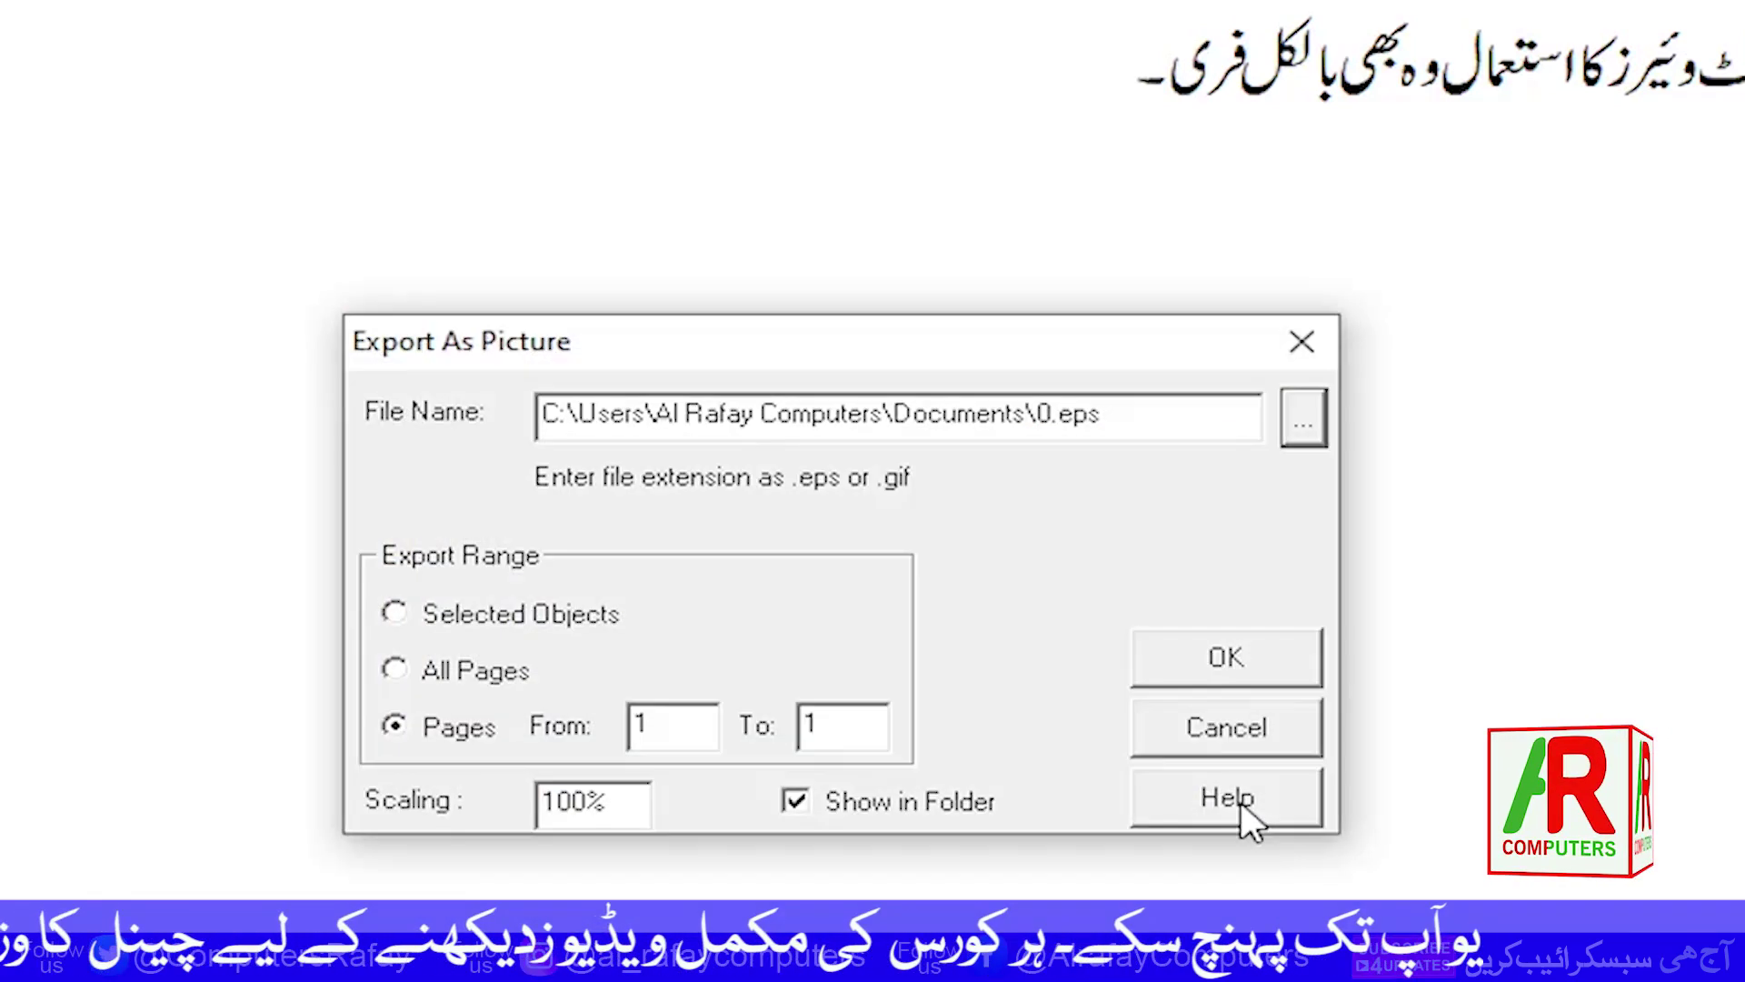
left_click(1295, 670)
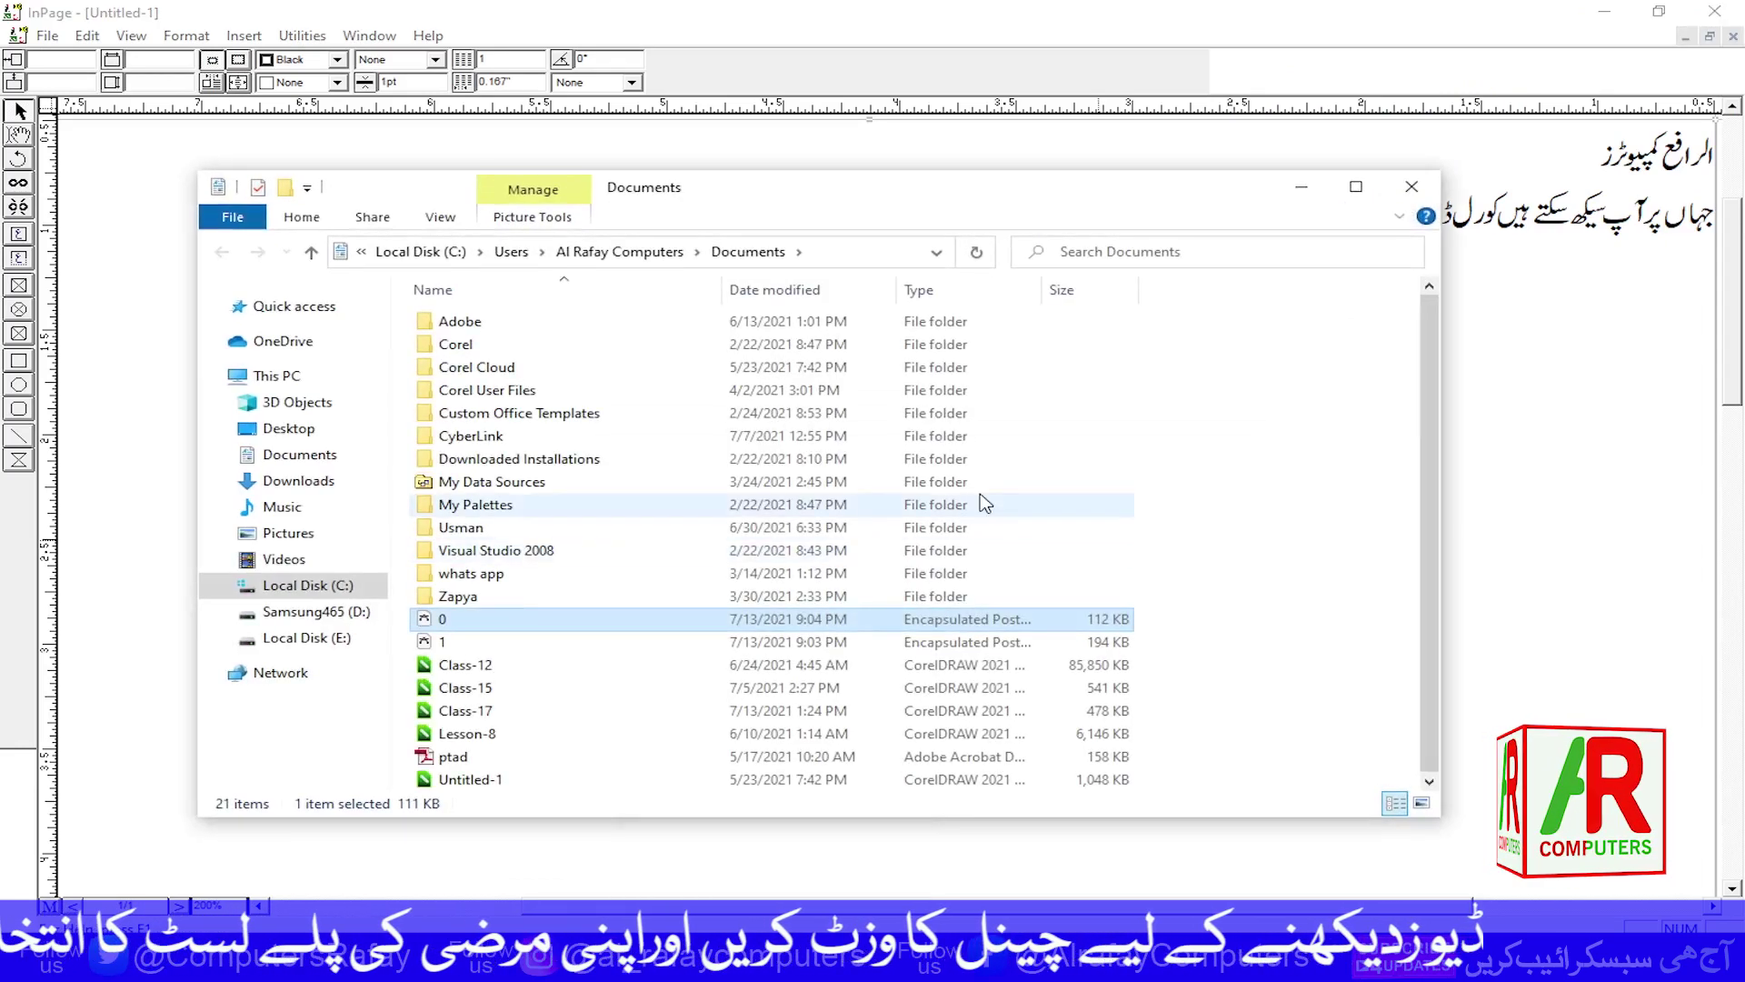
Bring file 0.eps from the Documents folder in File Explorer into the CorelDRAW page, importing it as editable with text as curves
left_click(1356, 187)
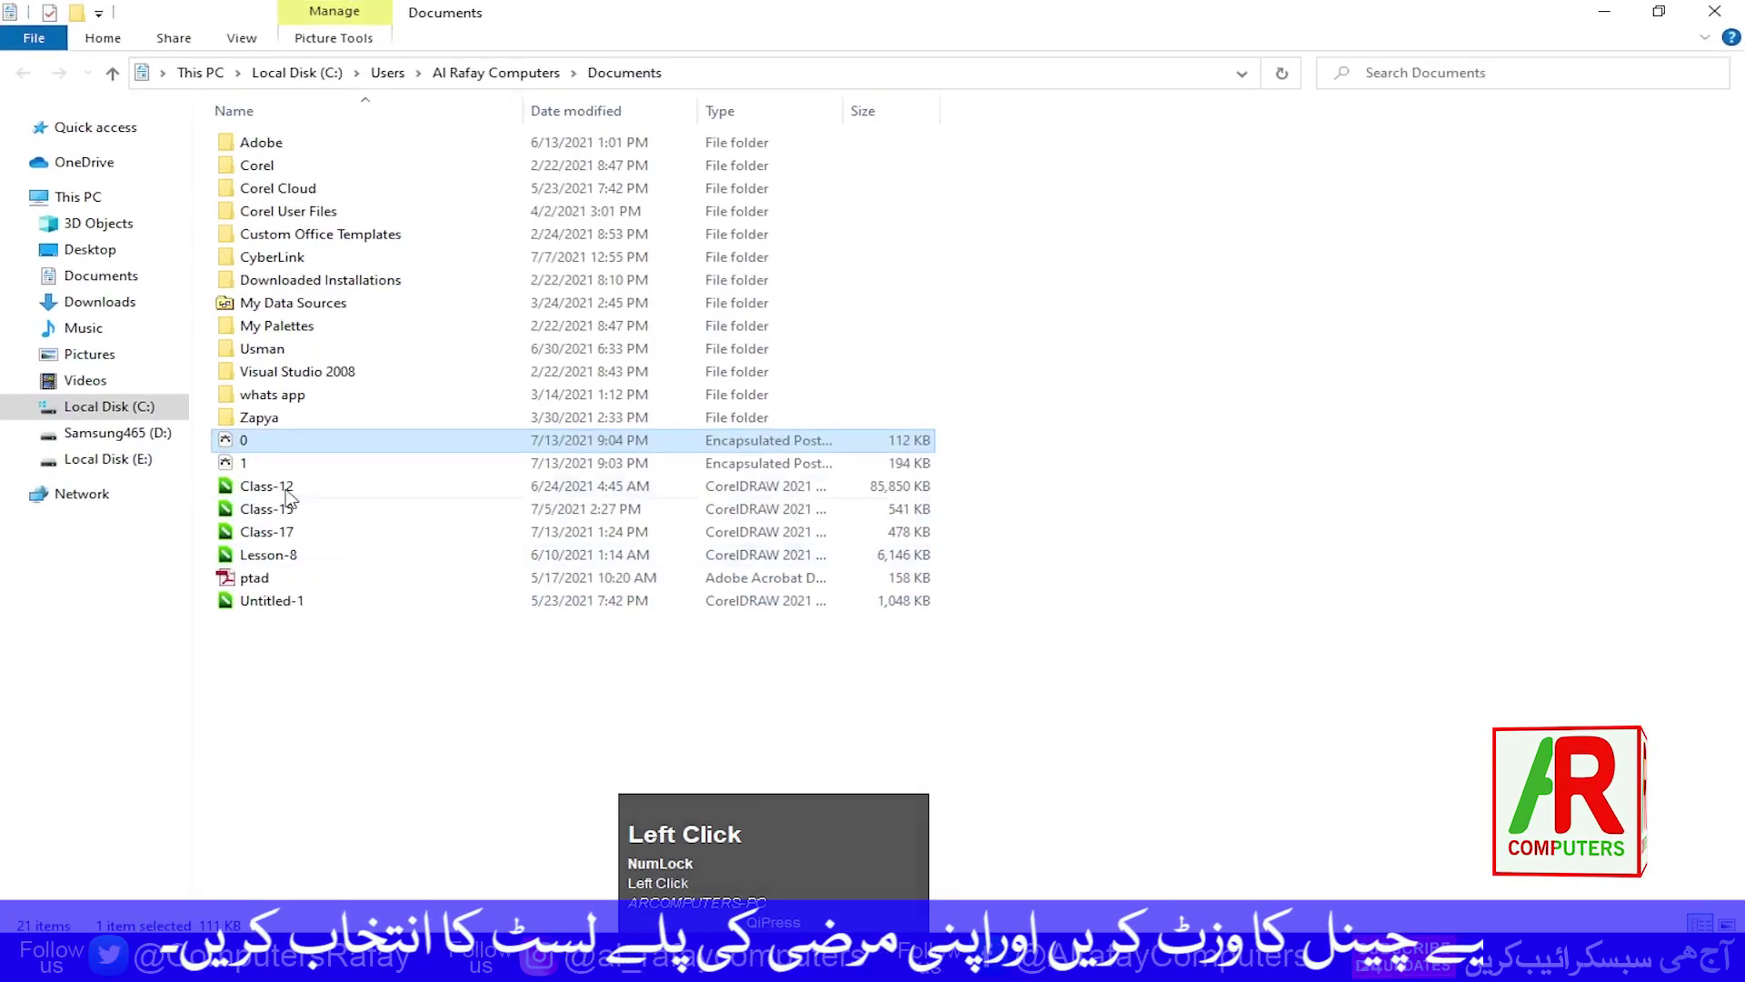
left_click_drag(232, 442, 820, 890)
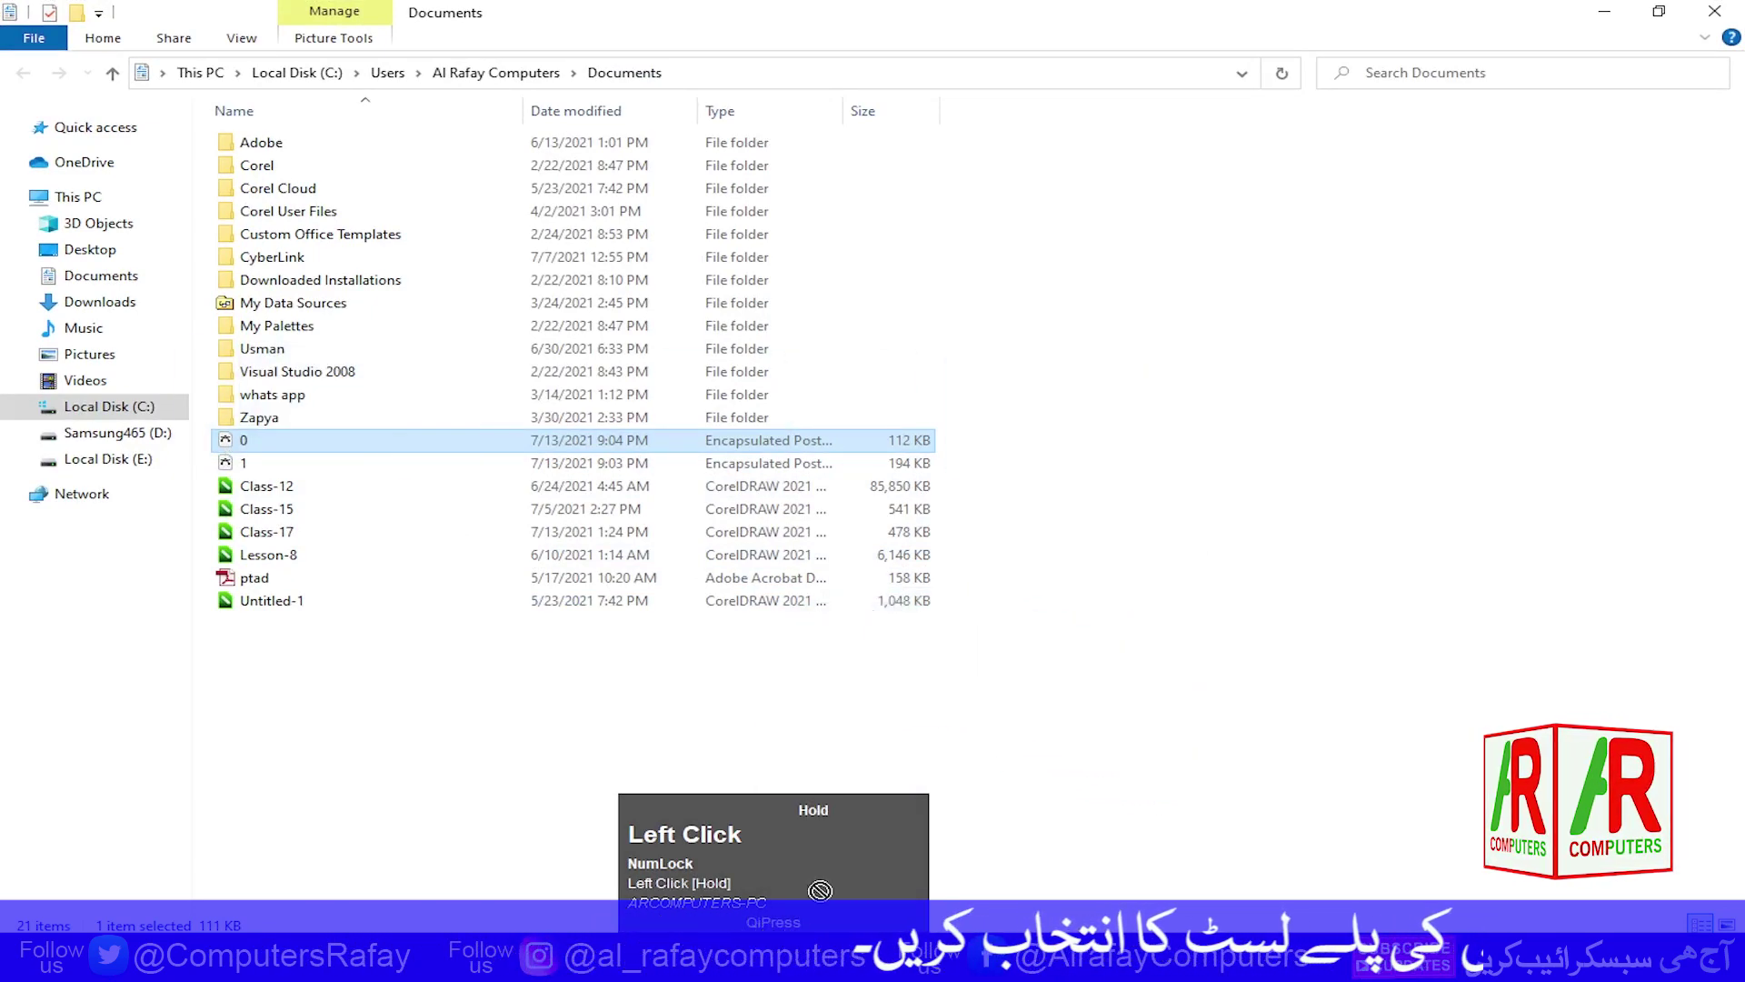
left_click_drag(797, 961, 797, 962)
left_click_drag(678, 832, 380, 502)
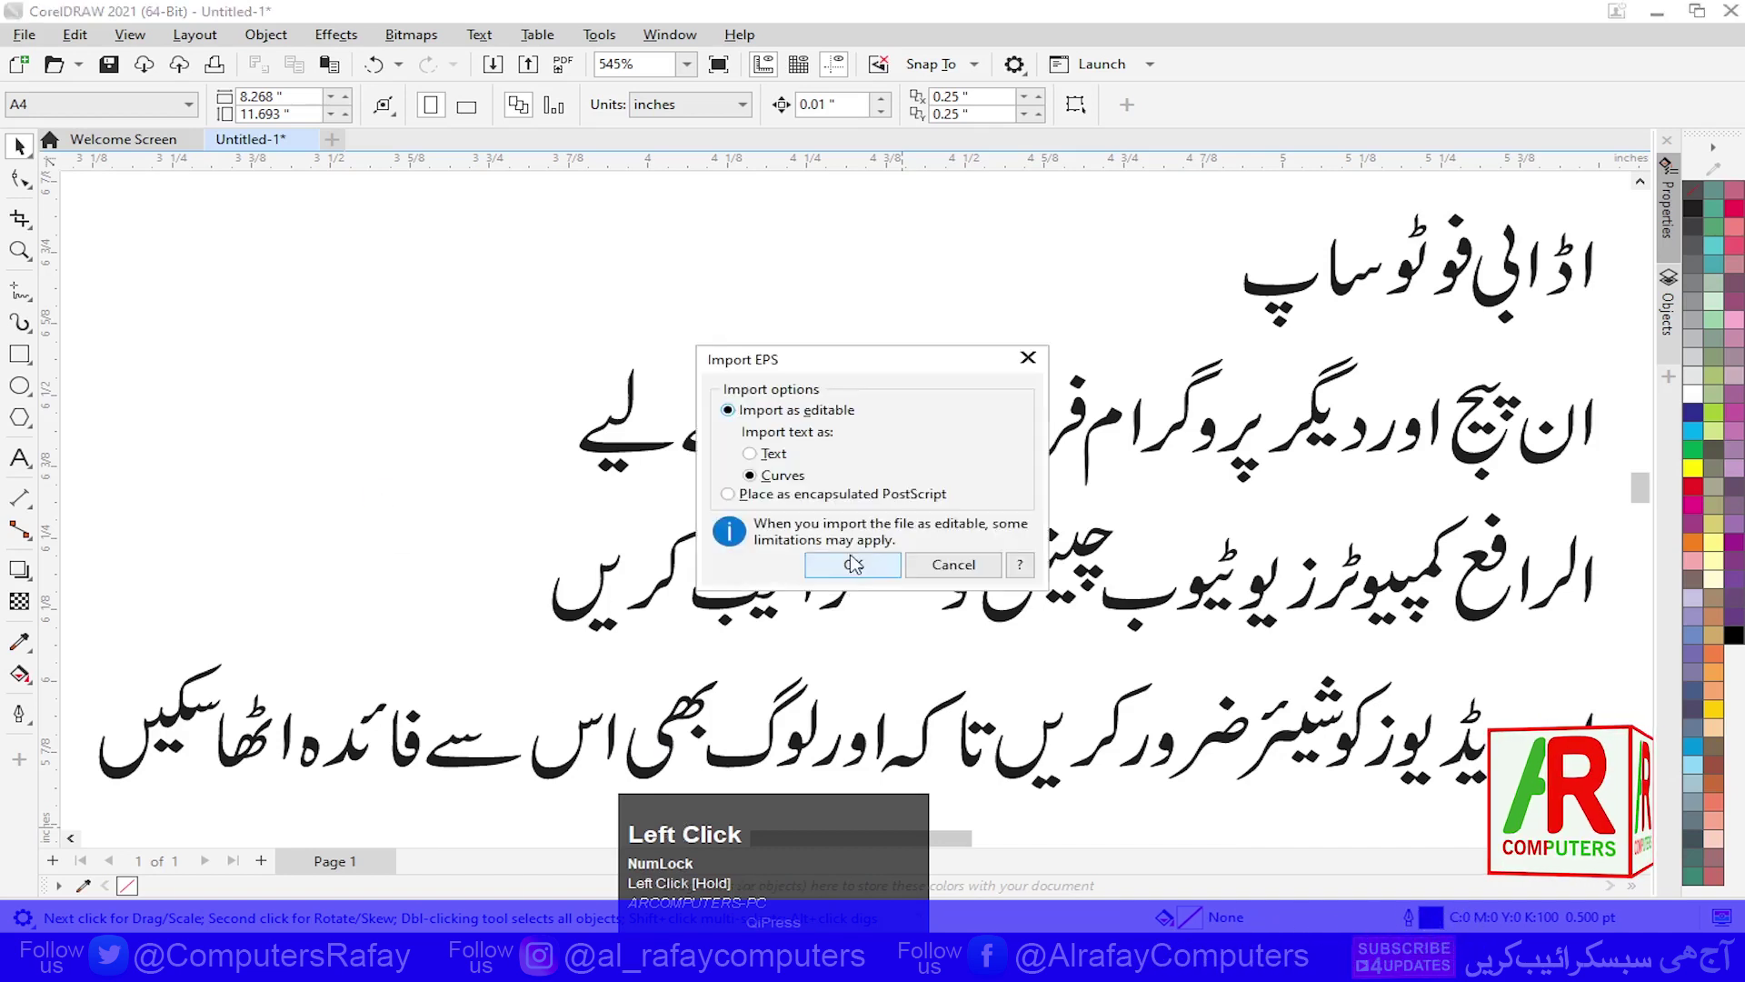
left_click(852, 564)
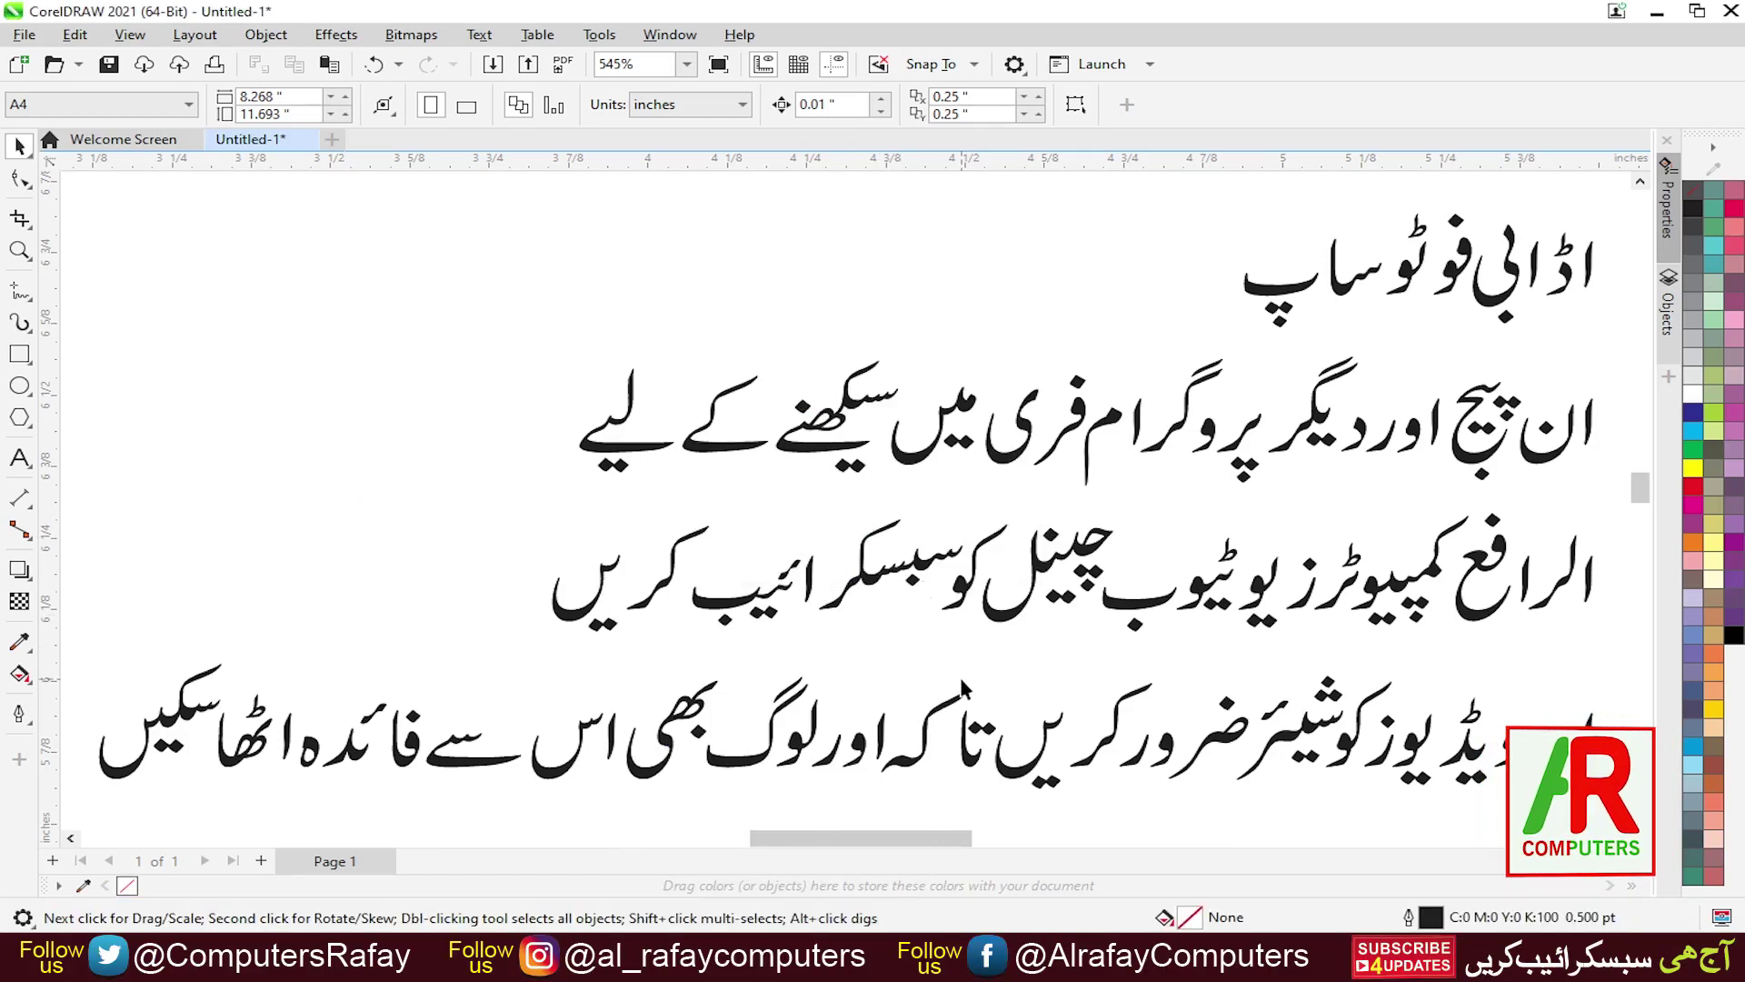
View the whole page and check the four-line Urdu text by selecting it and clearing the selection
key("F4")
left_click(891, 582)
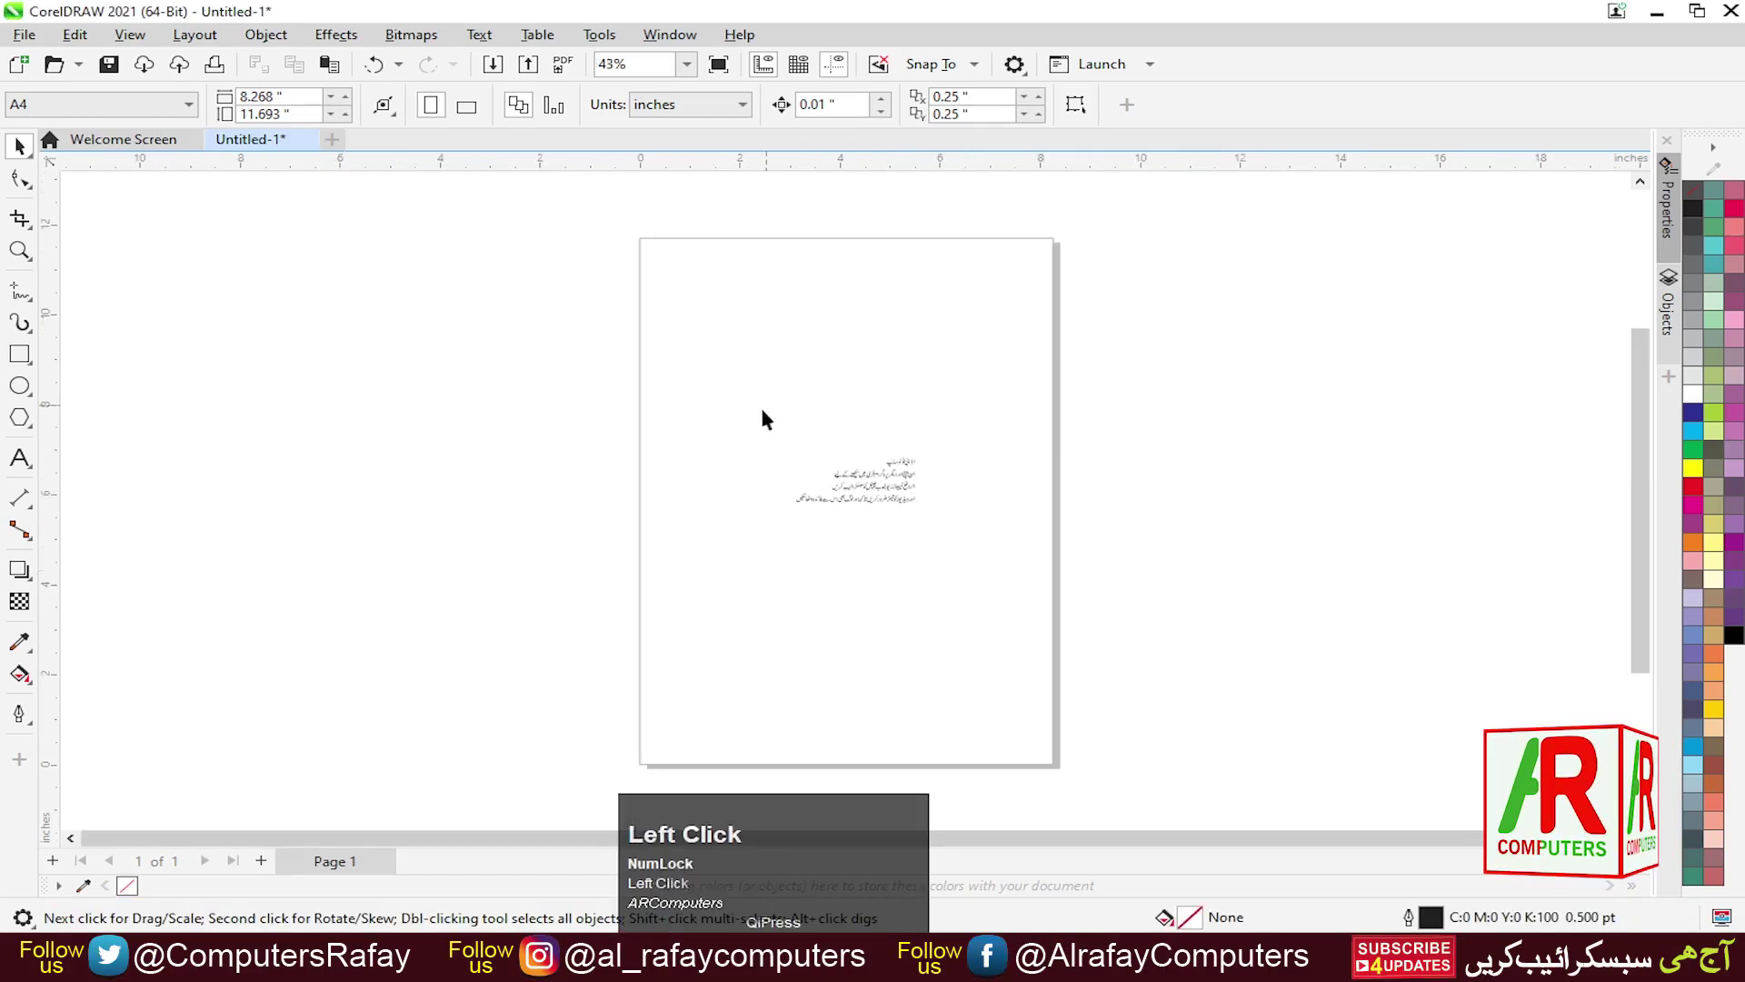
left_click(910, 500)
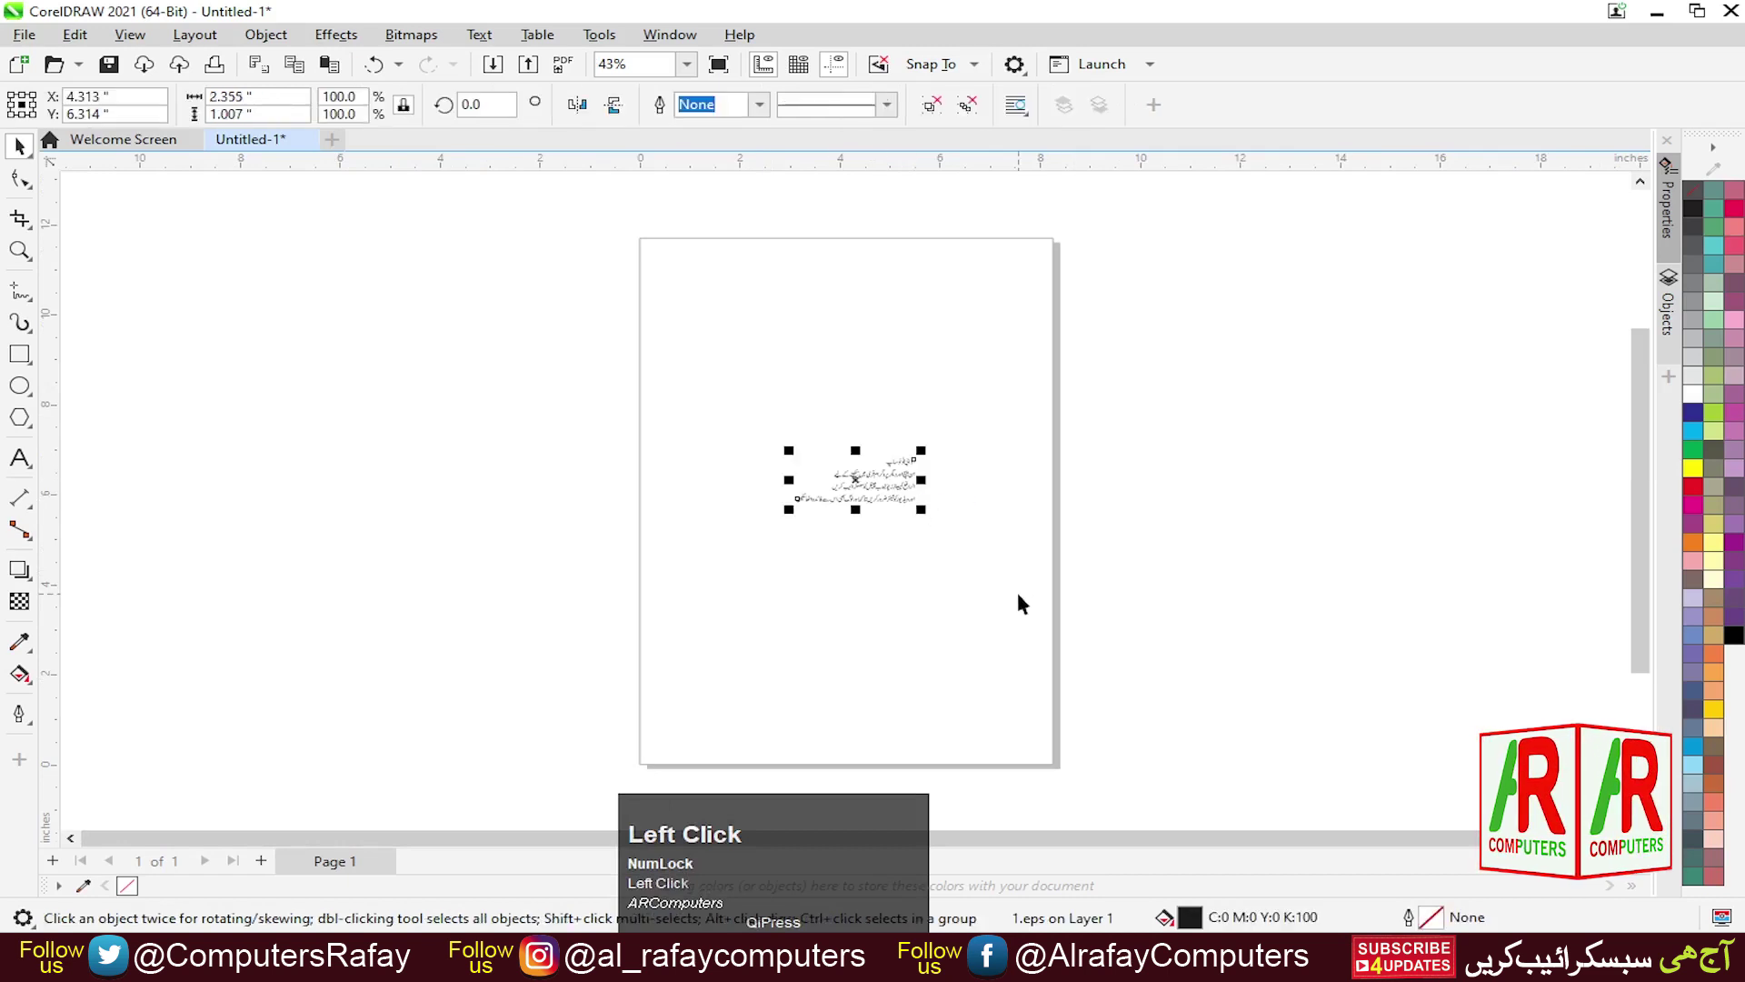
left_click(868, 530)
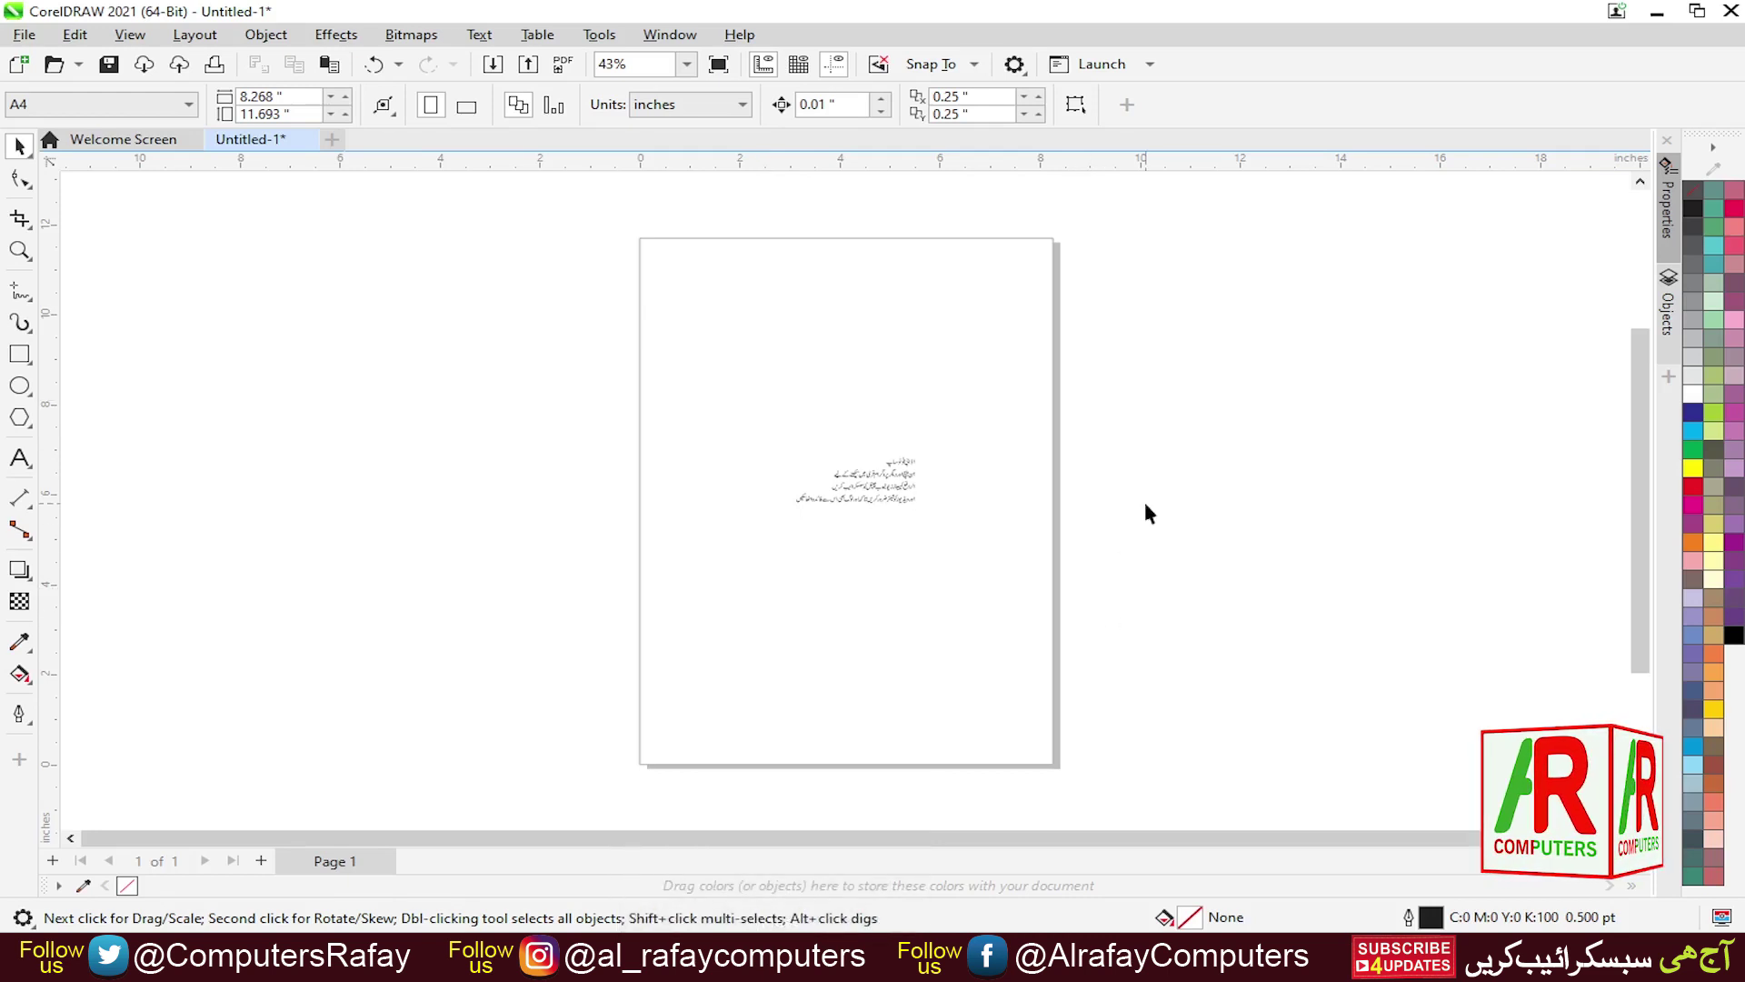
Switch to the InPage document with the seven-line Urdu text and copy its text box
left_click(762, 959)
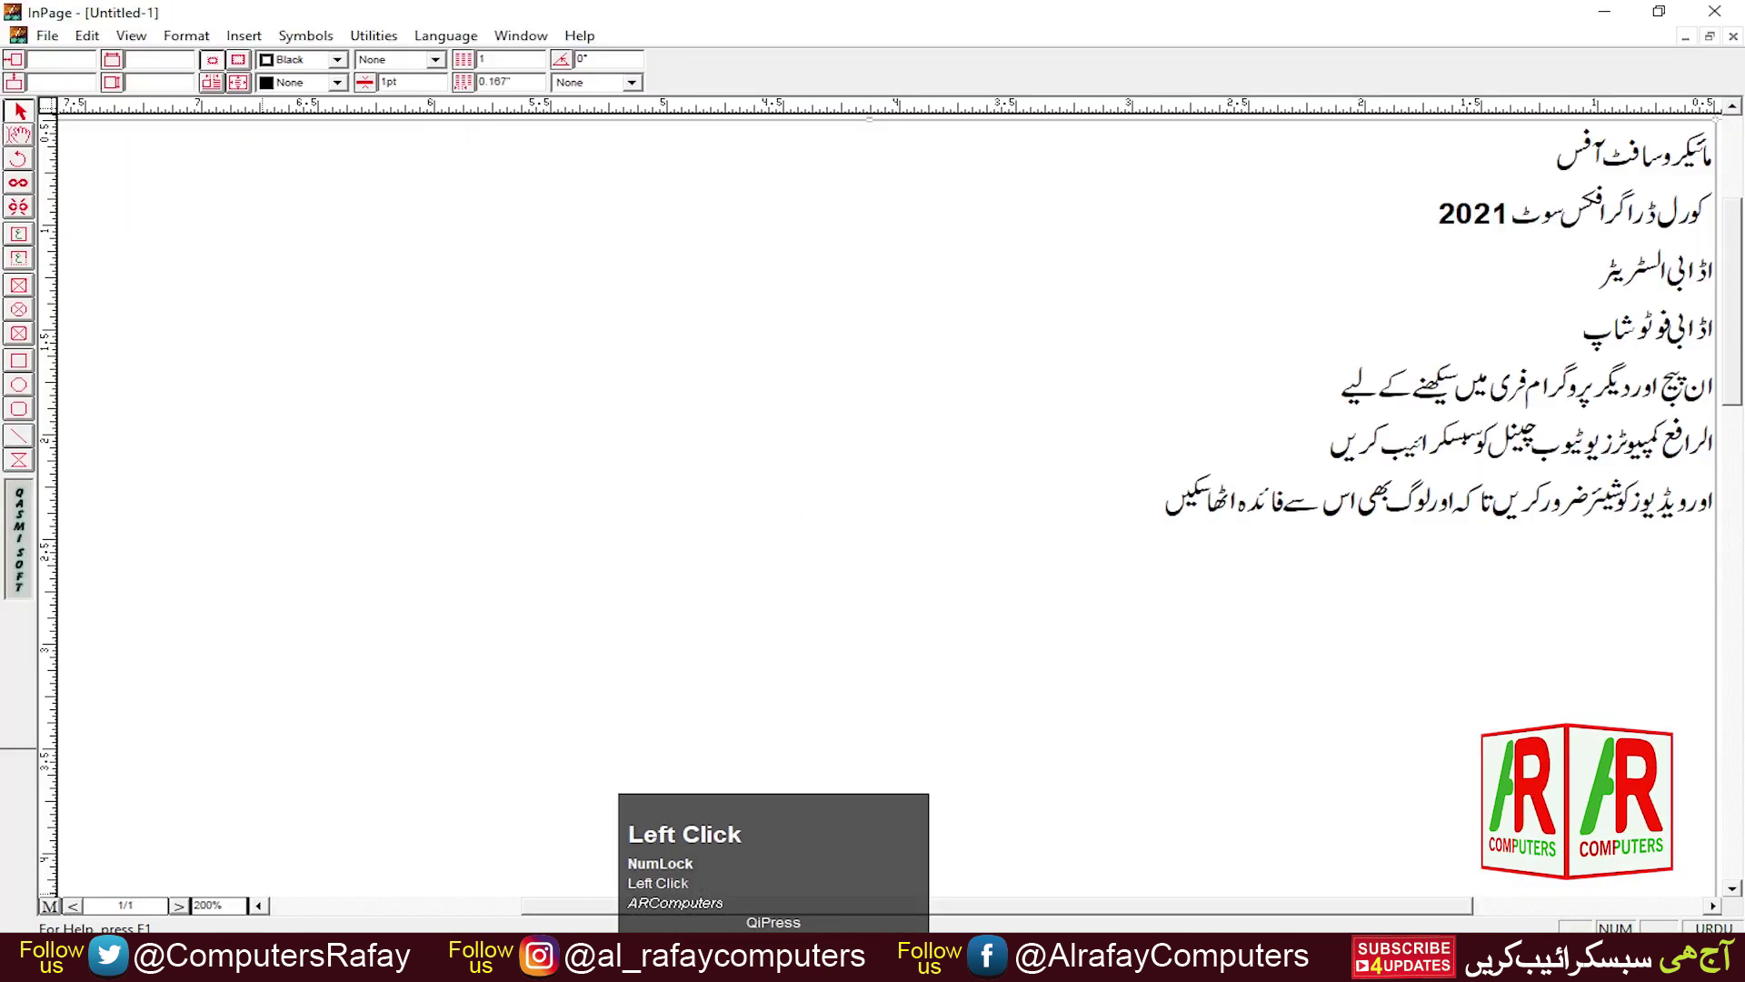
right_click(775, 315)
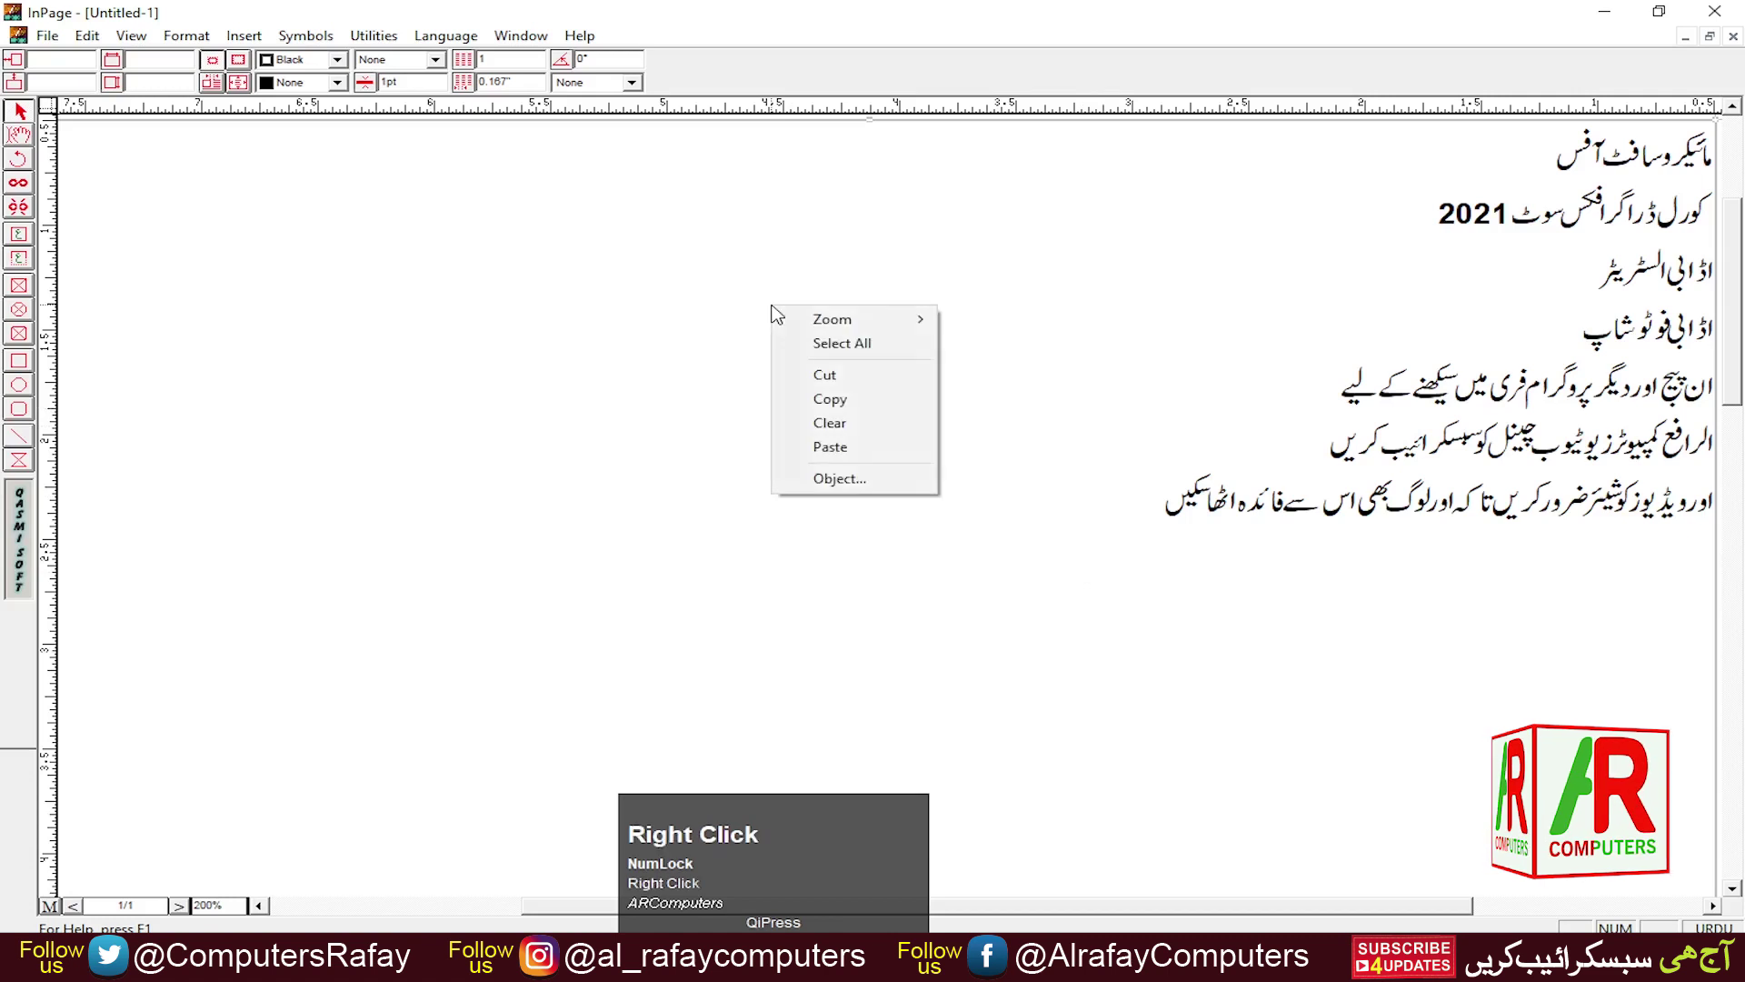
left_click(841, 400)
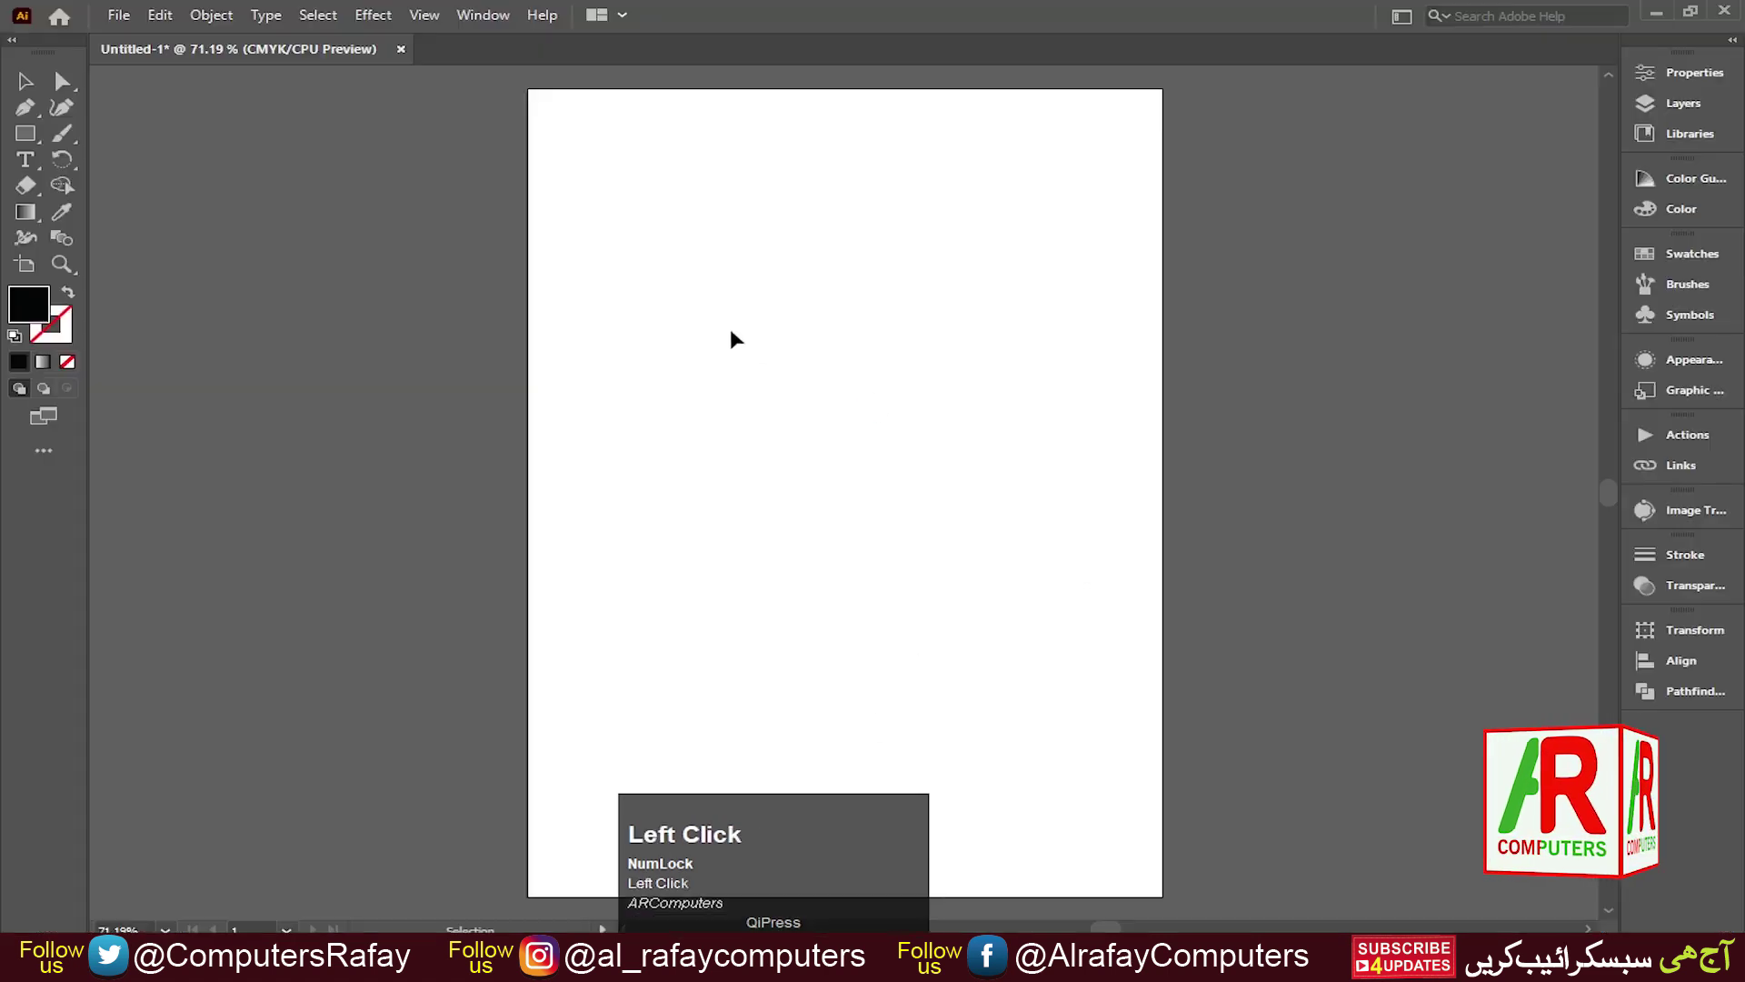
Switch to Adobe Illustrator, paste the copied Urdu text onto the artboard and inspect it close up
right_click(733, 333)
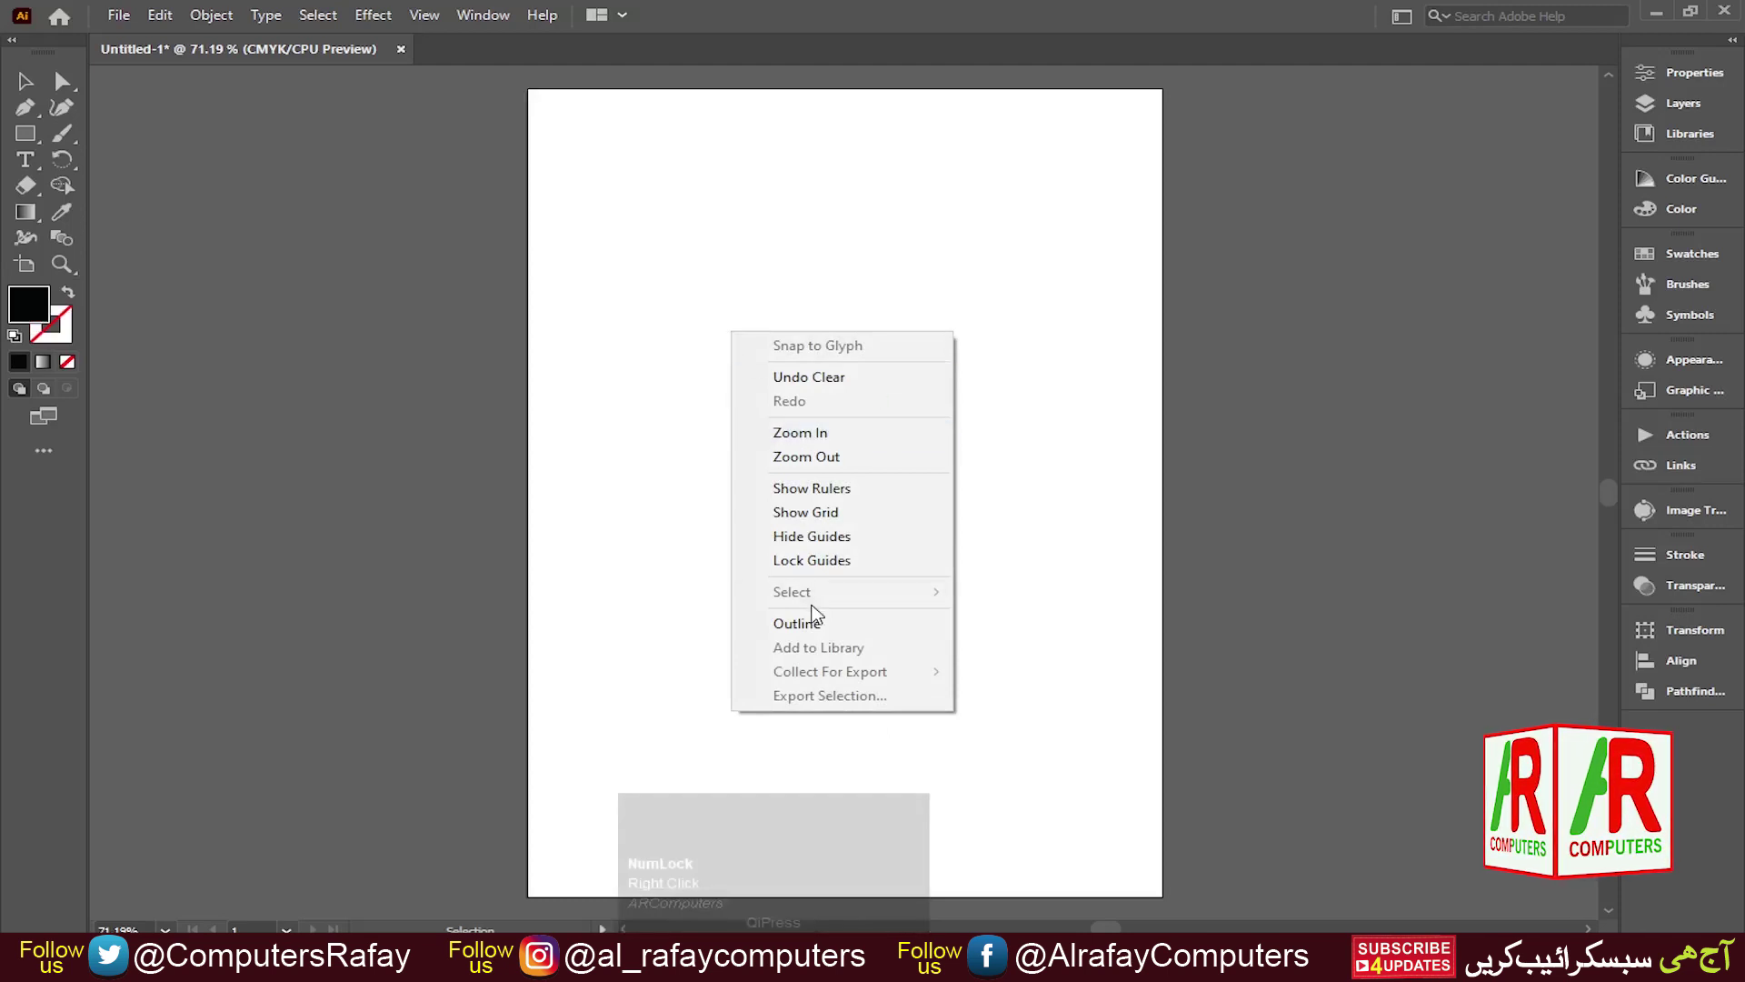
left_click(718, 580)
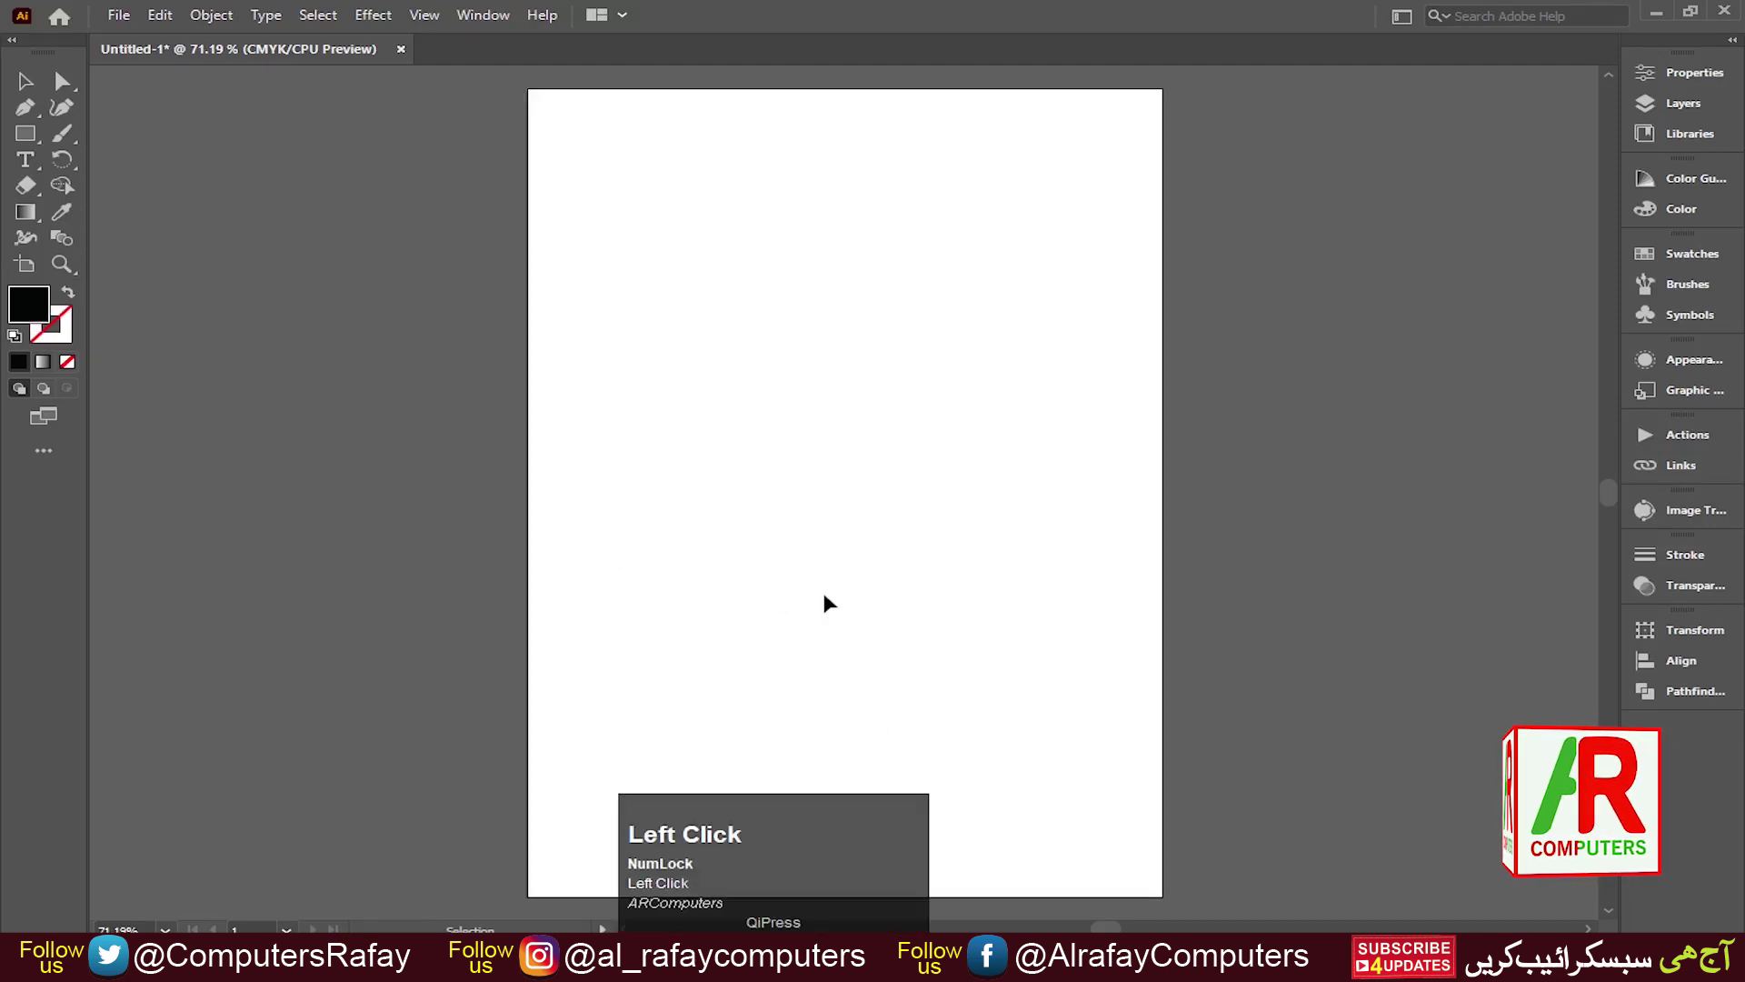
key("ctrl+v")
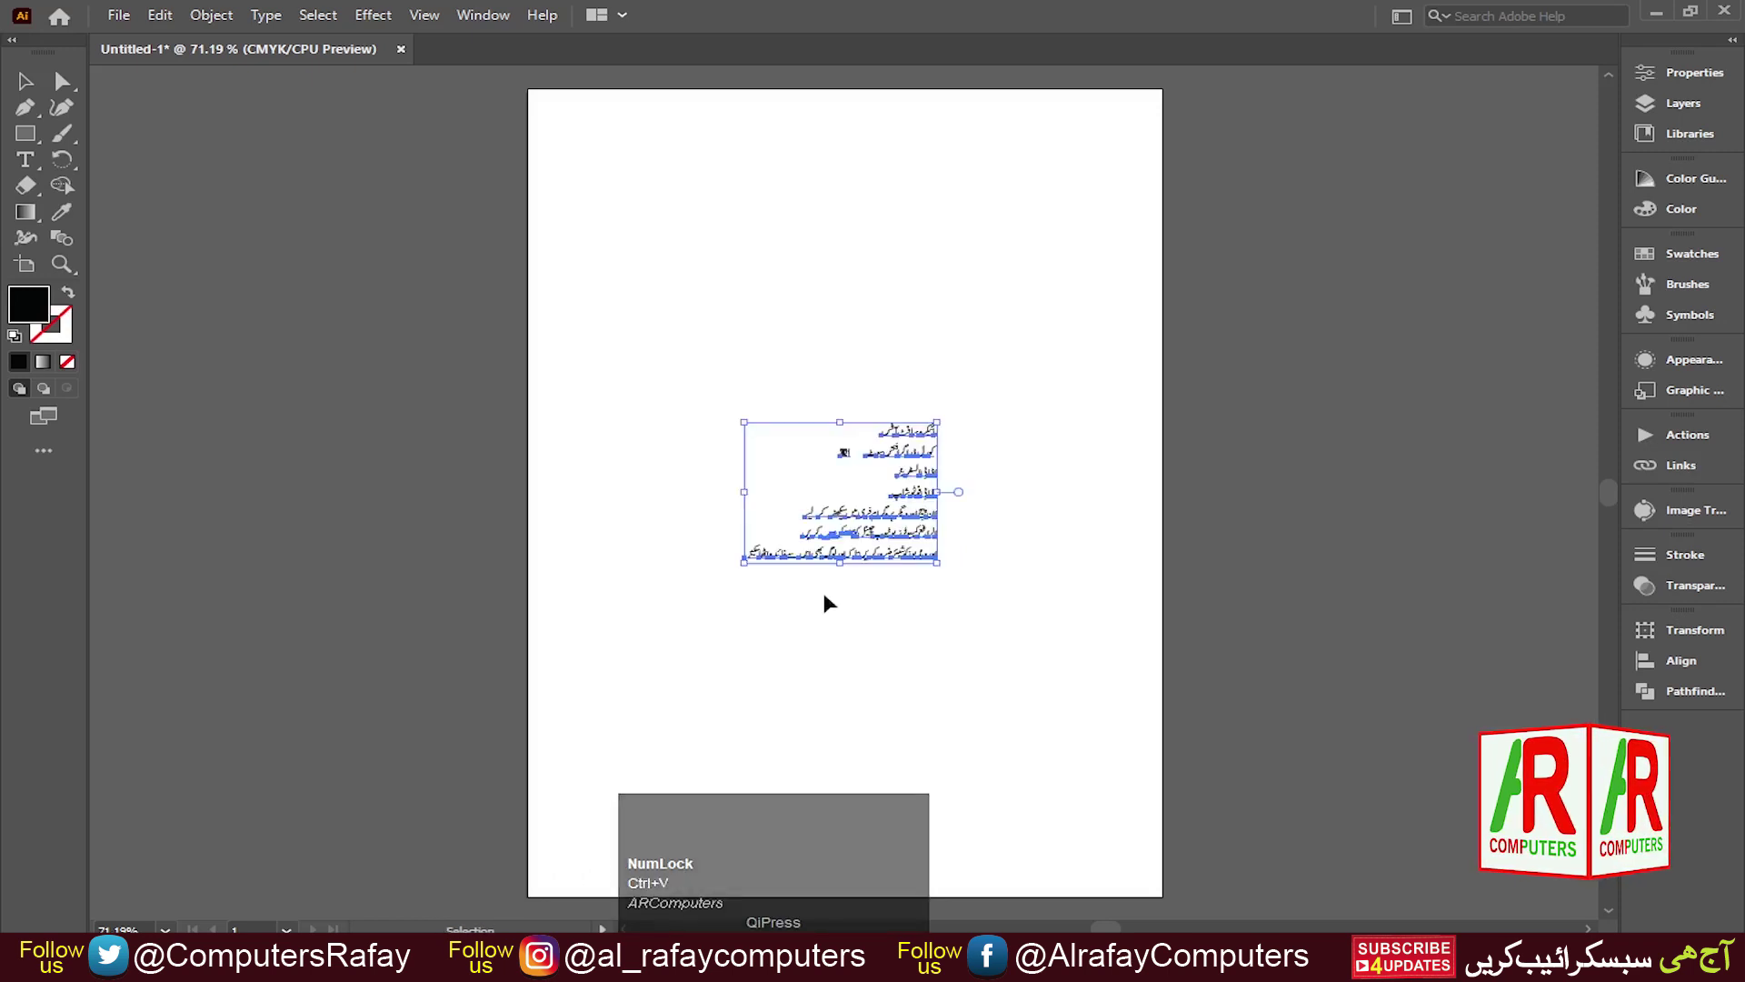
left_click(60, 265)
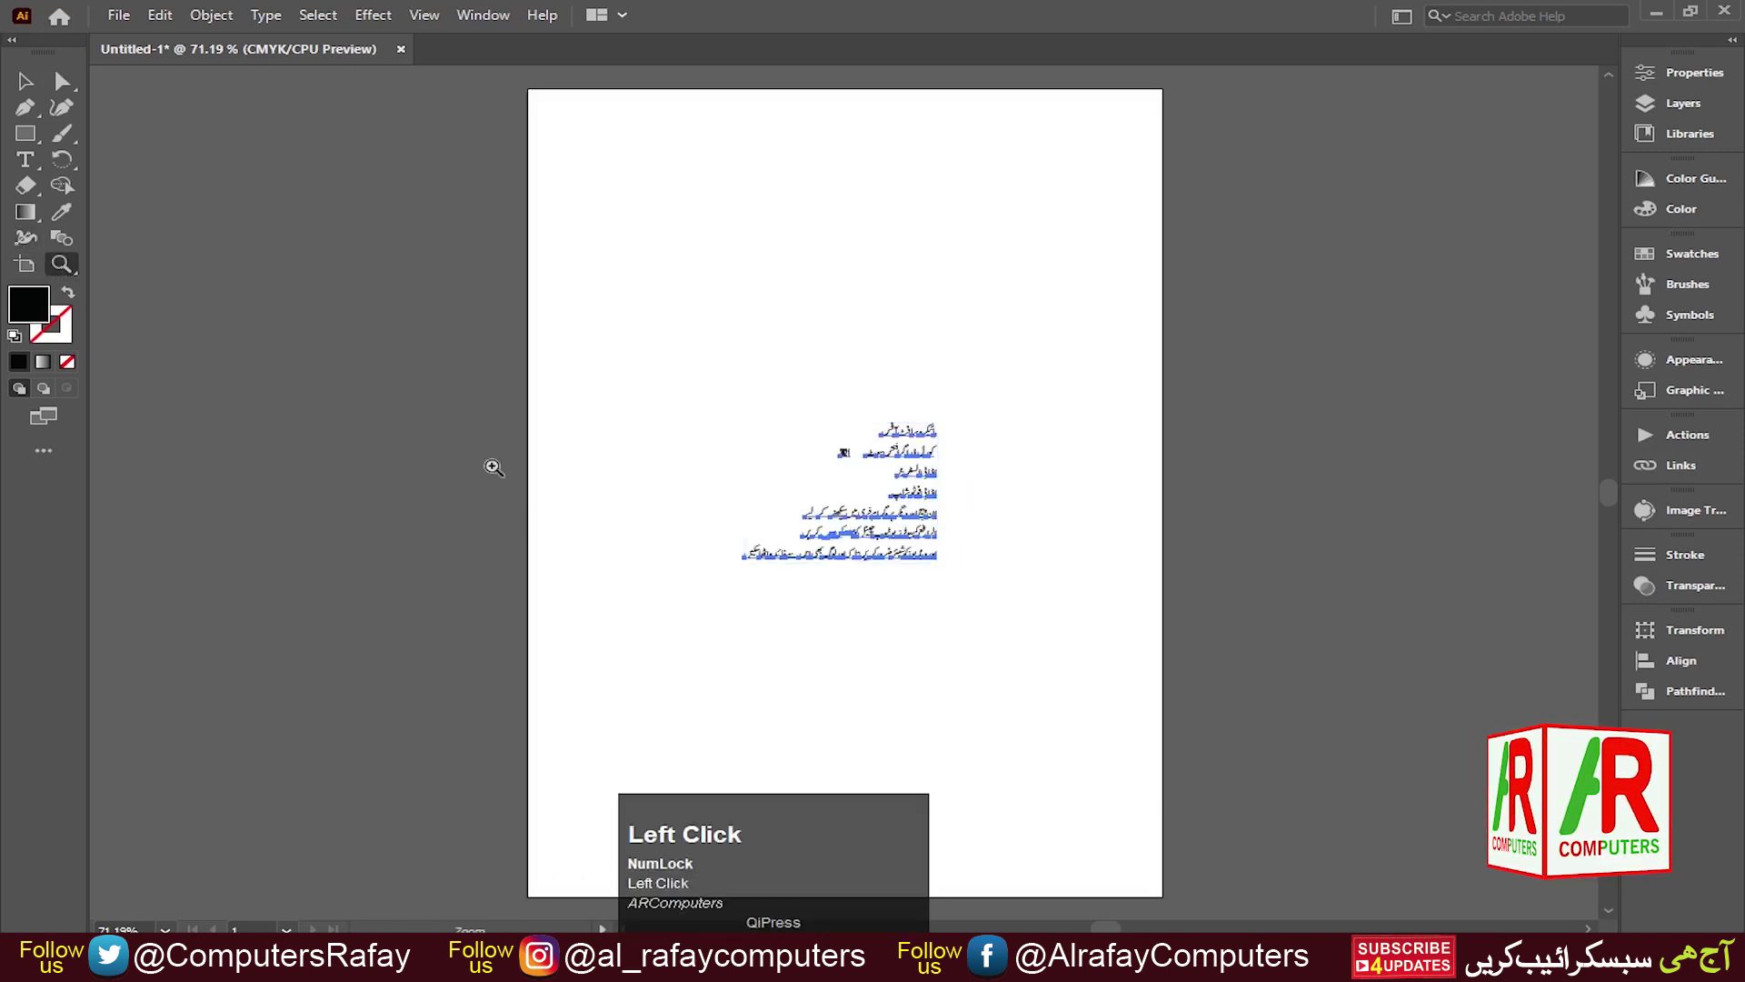
left_click_drag(732, 431, 949, 591)
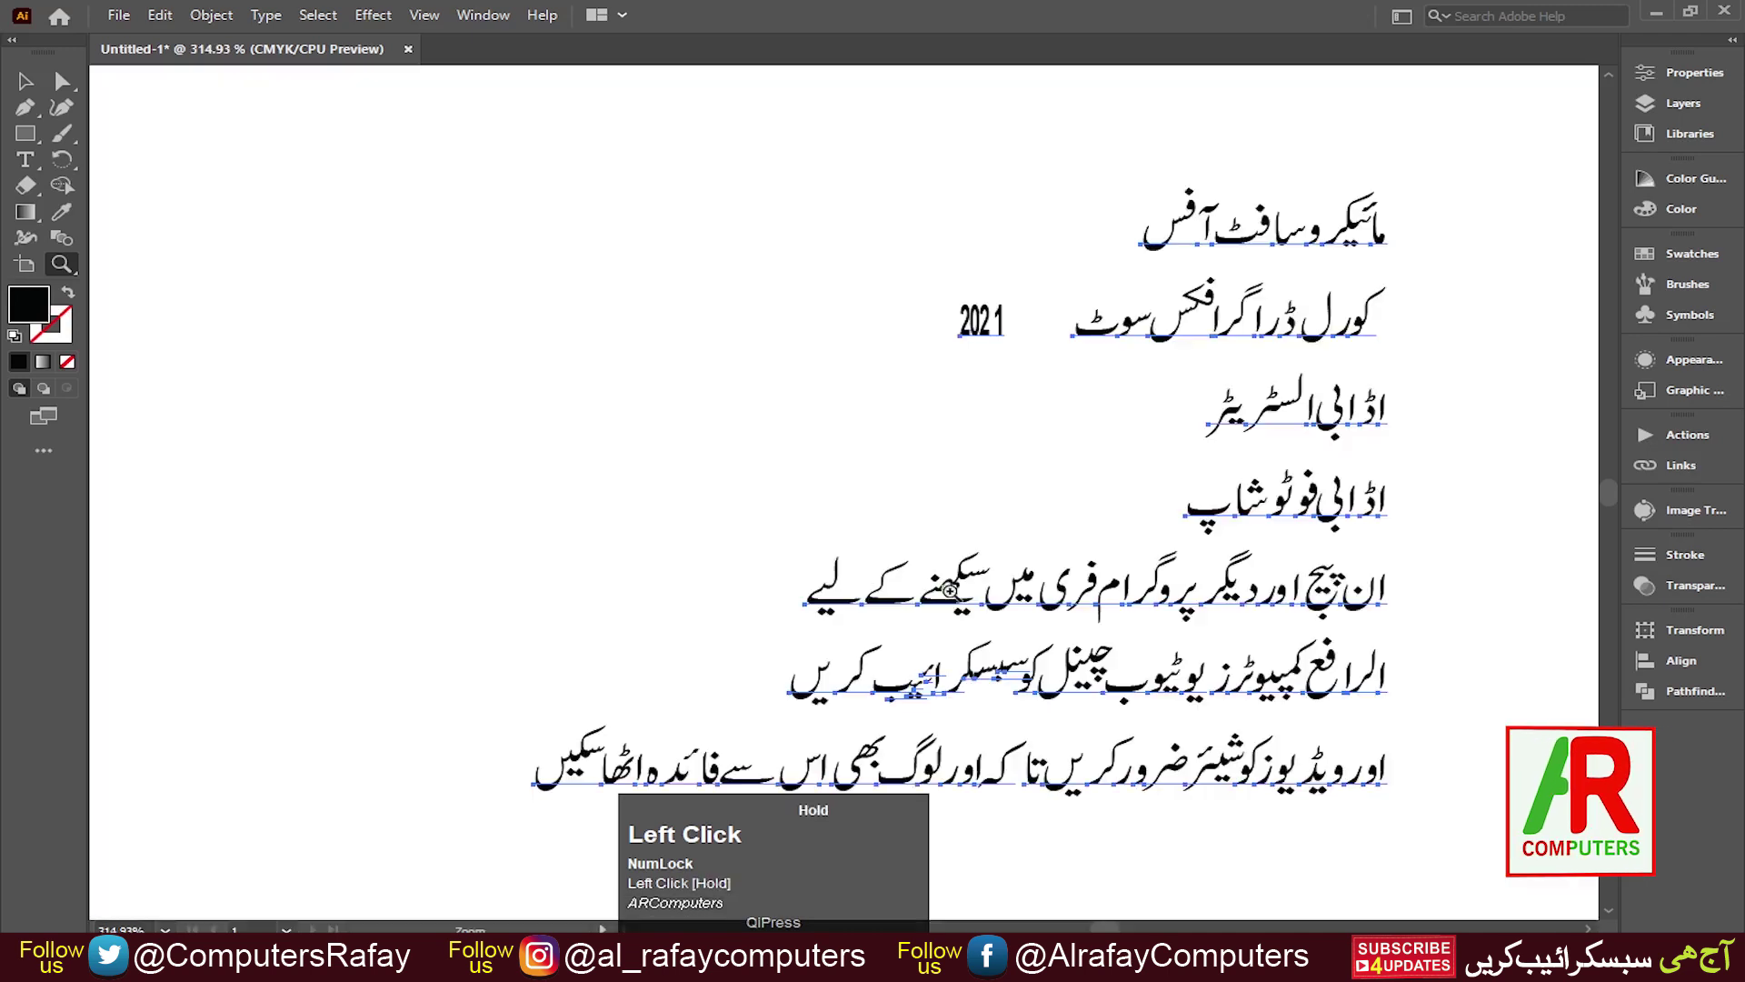